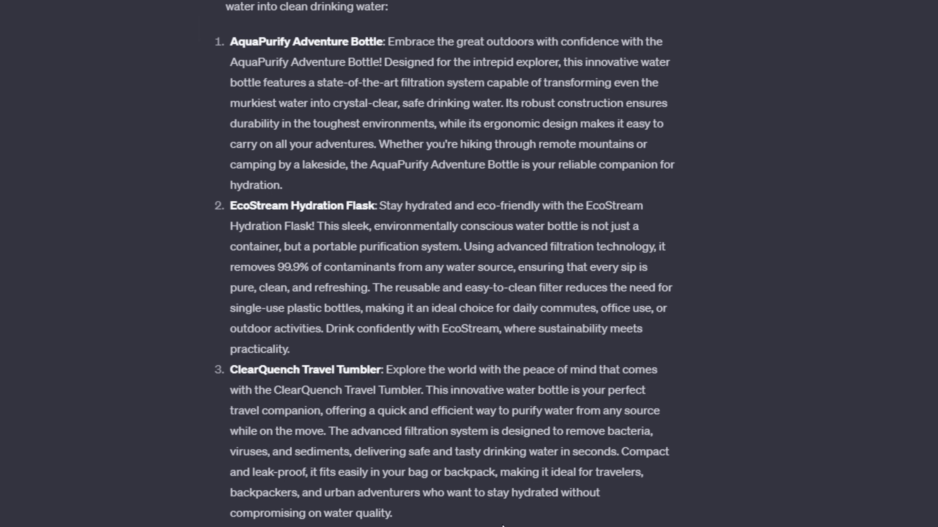
Send the prompt asking for a percentage probability of success for each description, based on how well it will convert and why.
drag(225, 476, 423, 472)
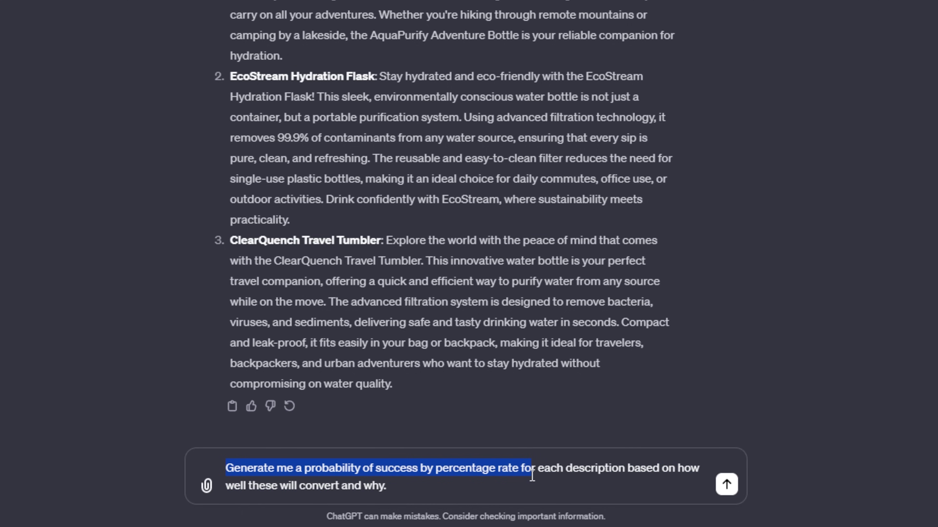
drag(540, 468, 618, 476)
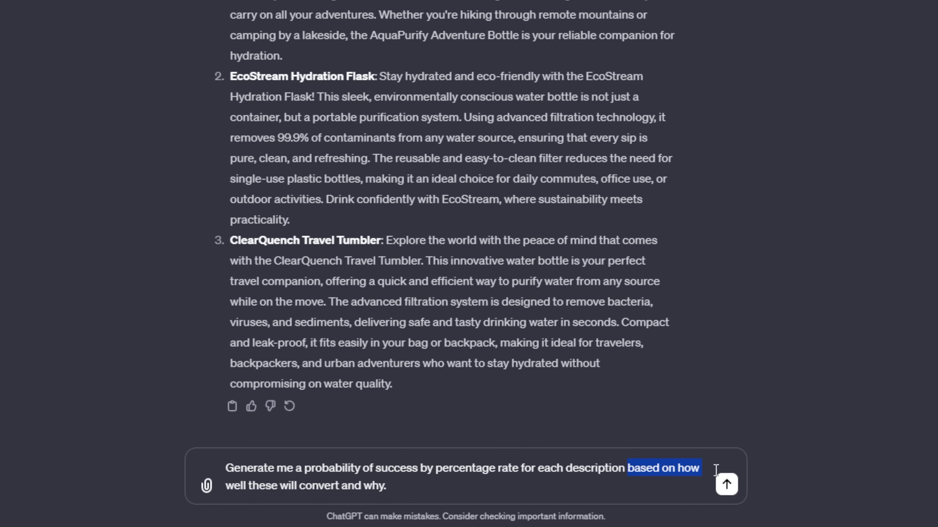
click(400, 488)
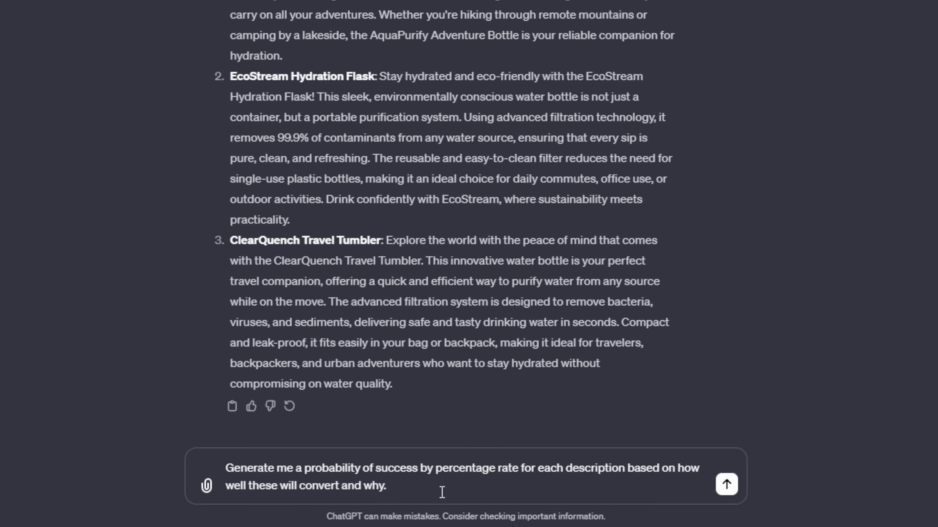
click(726, 485)
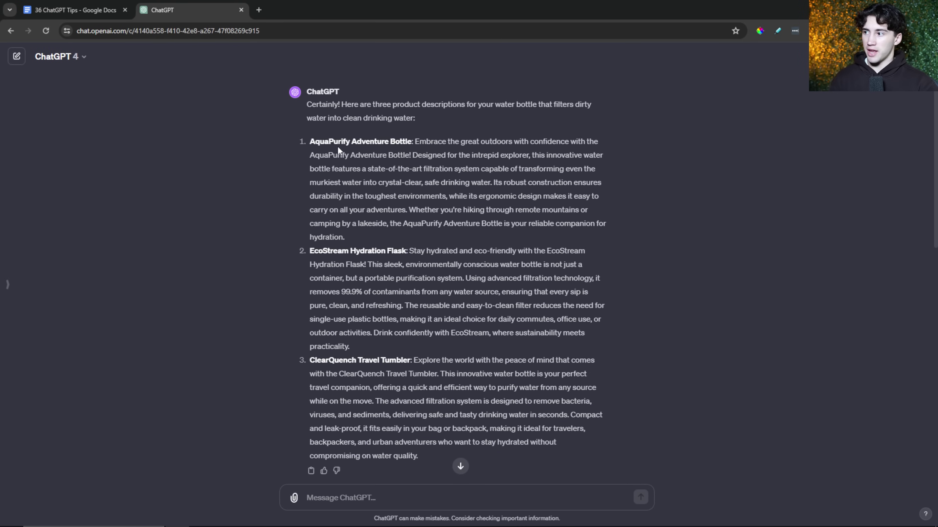
Compare the estimated success probability and reasoning given for each of the three water bottle descriptions.
drag(309, 250, 336, 248)
click(397, 368)
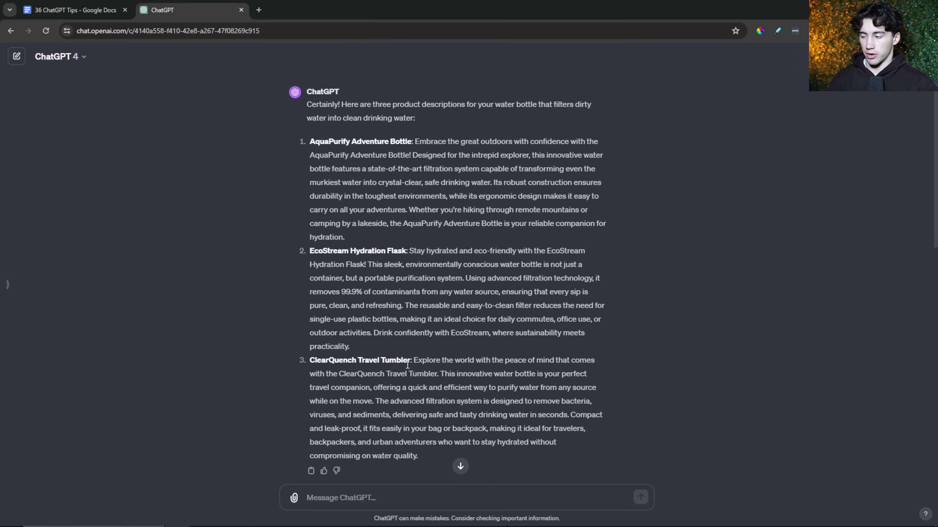
scroll(458, 228, down, 10)
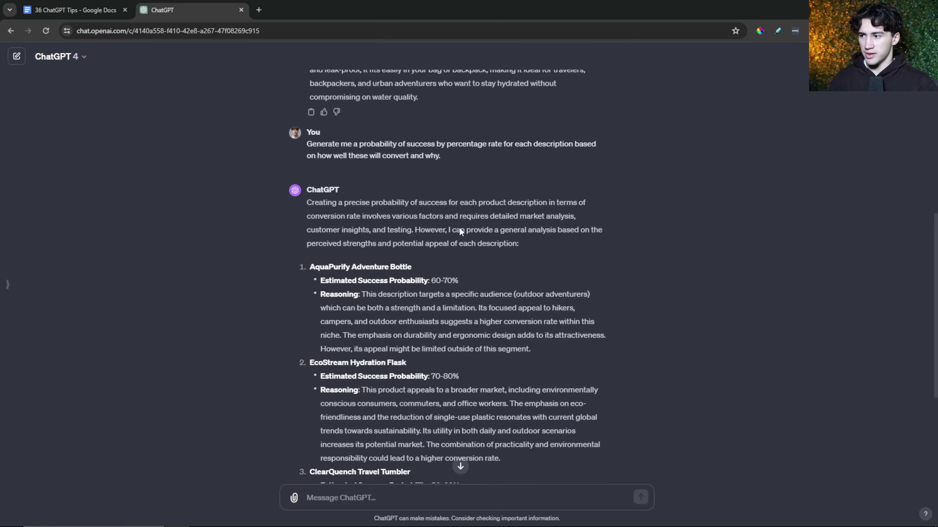
scroll(461, 229, down, 4)
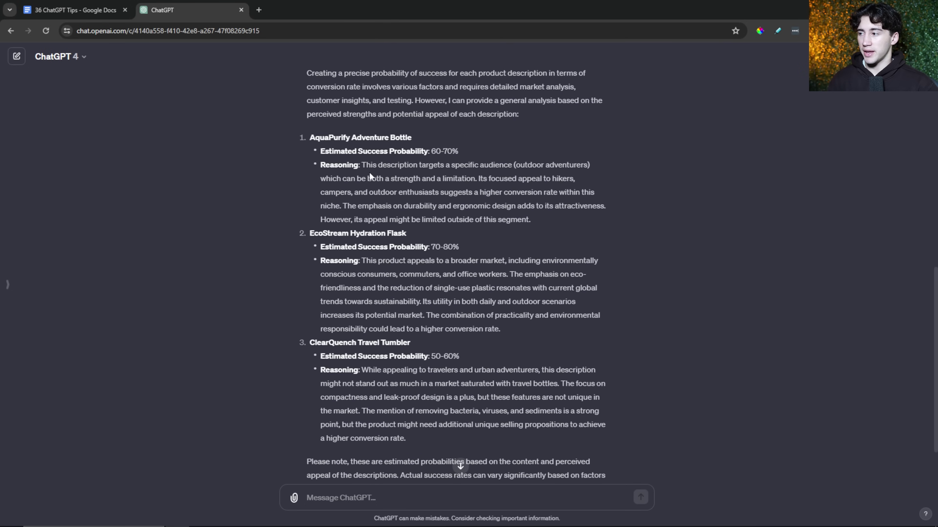
scroll(397, 167, up, 1)
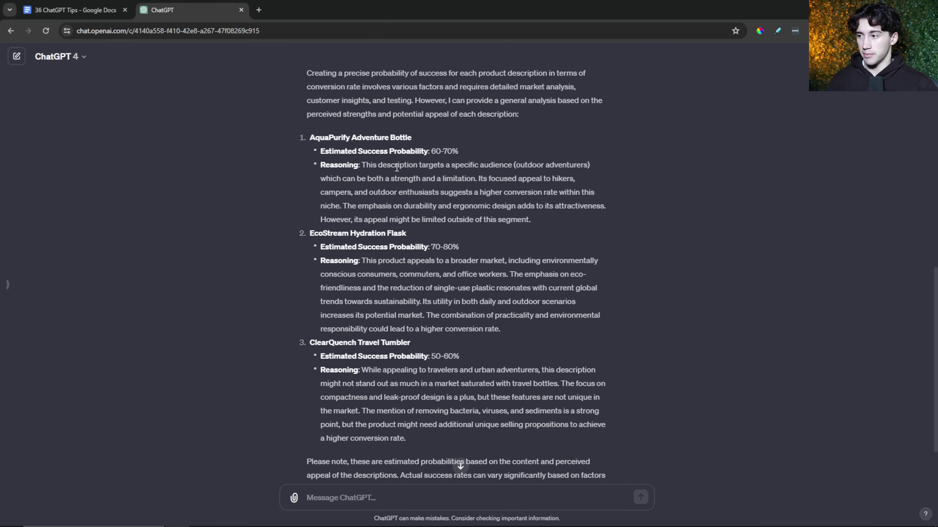
drag(313, 140, 351, 141)
drag(441, 155, 466, 158)
drag(321, 165, 354, 166)
drag(310, 233, 424, 246)
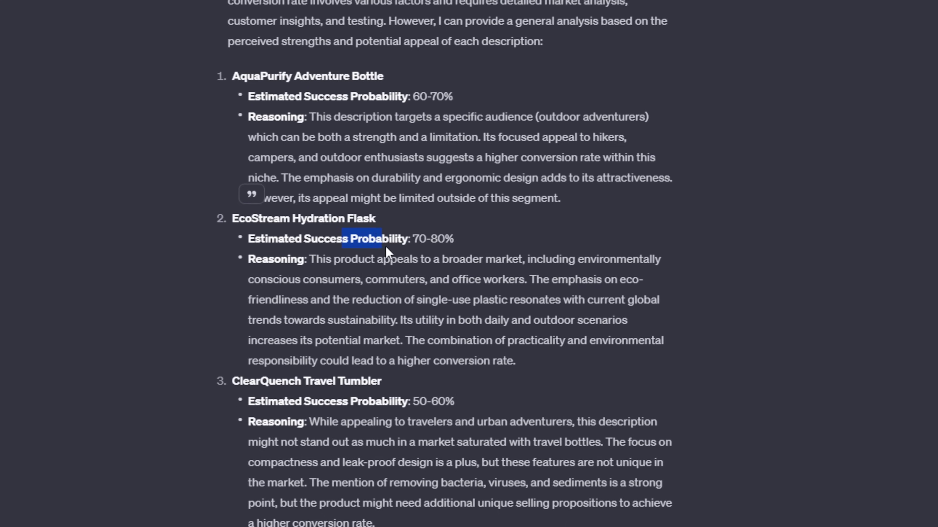
click(274, 266)
drag(239, 383, 275, 384)
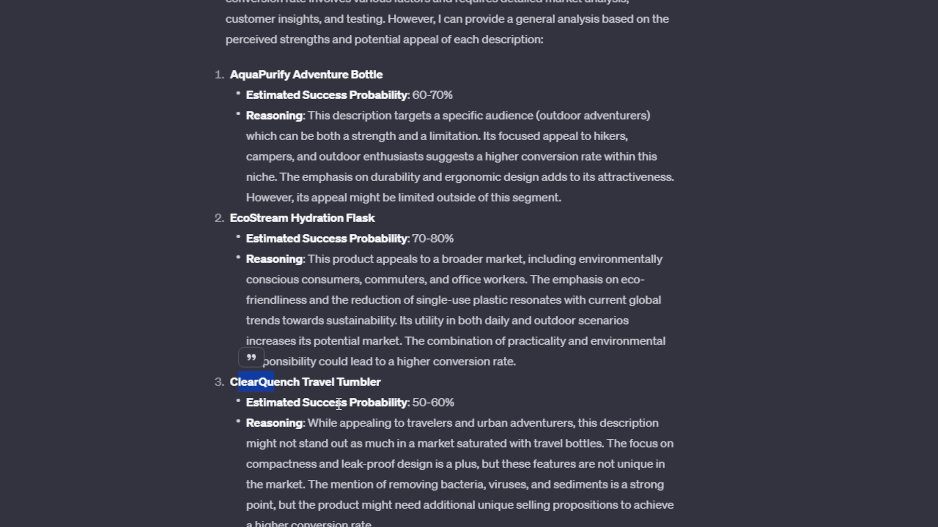
drag(411, 409, 439, 405)
drag(246, 424, 316, 424)
click(461, 300)
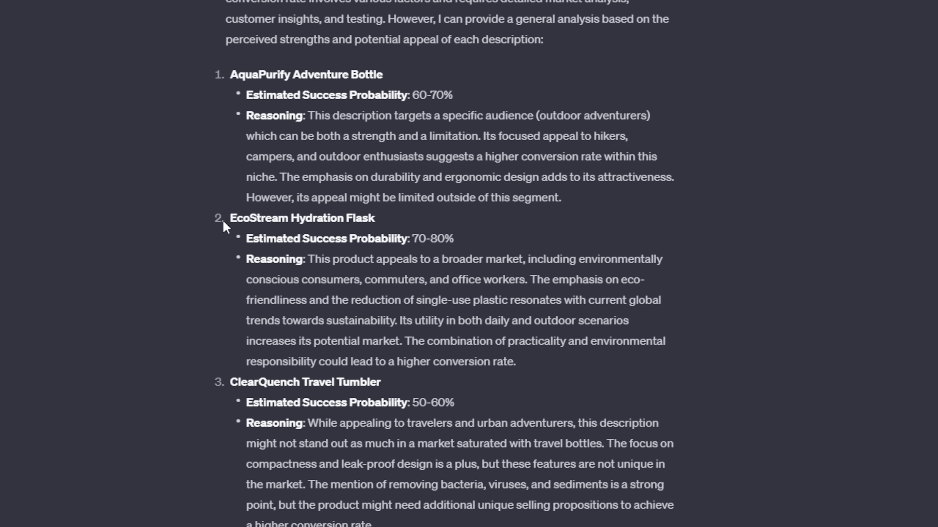
Highlight the EcoStream Hydration Flask's name, success probability and full reasoning in the reply.
drag(306, 221, 379, 222)
drag(246, 239, 475, 240)
drag(247, 259, 529, 367)
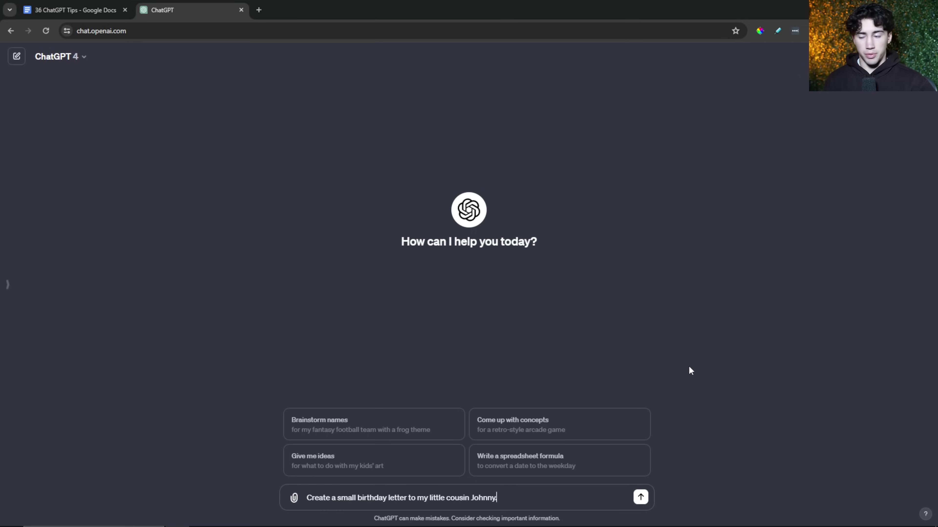
Send the prompt requesting a small birthday letter to a little cousin and read through the generated letter.
drag(307, 498, 478, 500)
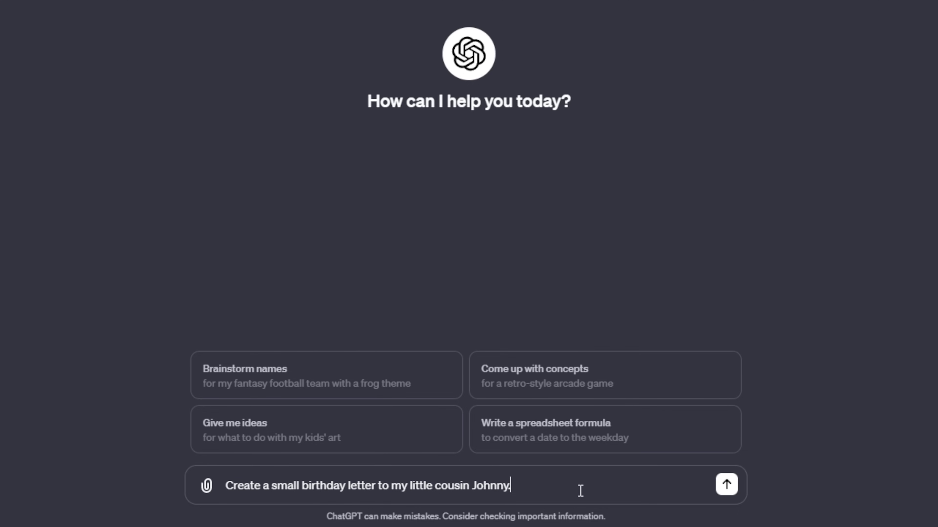
click(726, 483)
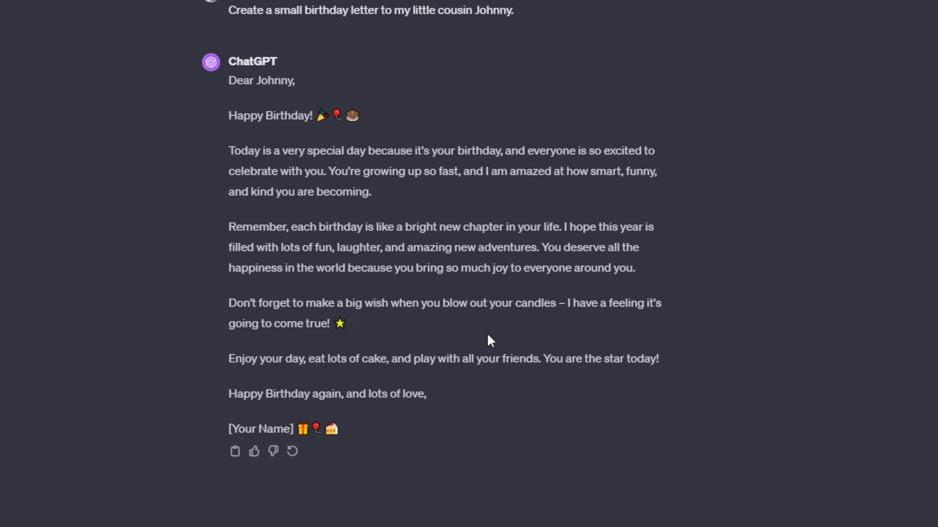
drag(228, 84, 298, 430)
click(322, 252)
Edit the sent birthday letter prompt to begin with "Act as pirate." and resubmit it.
click(236, 29)
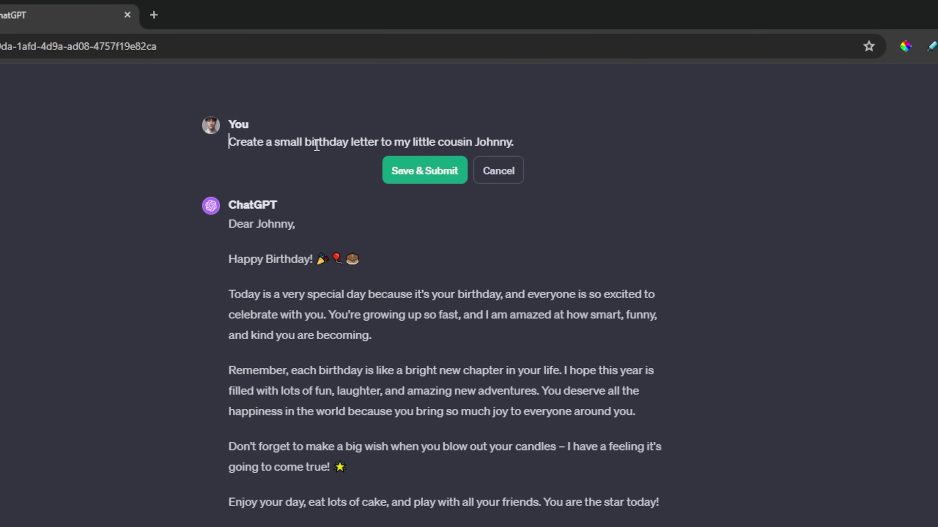
text(Act as)
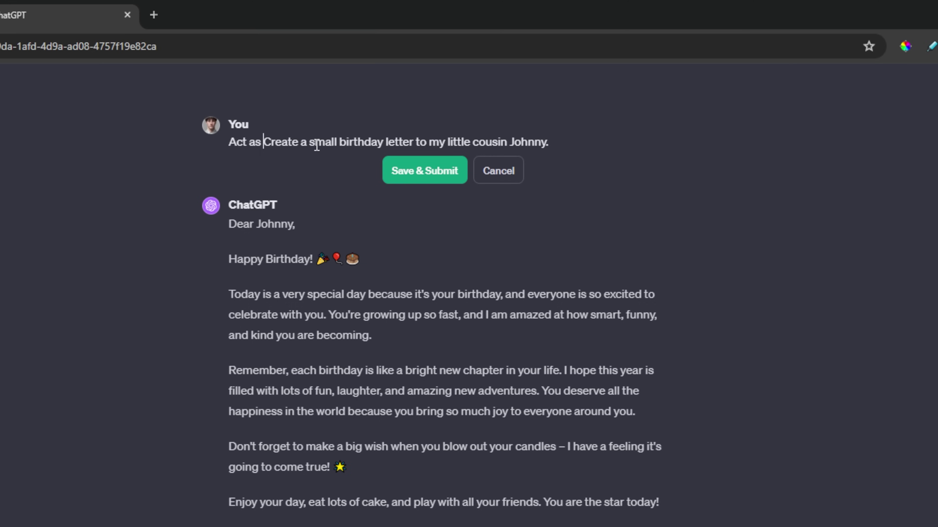
text(pirate.)
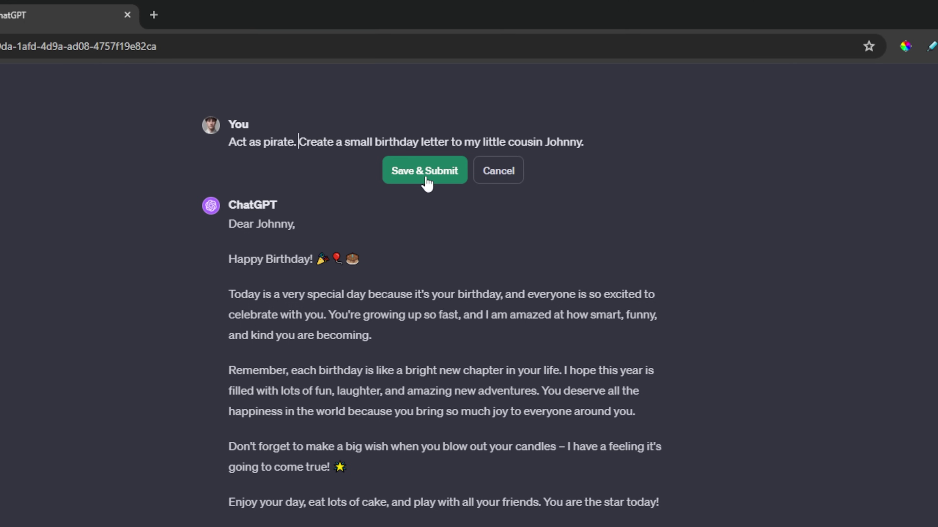
drag(230, 144, 594, 140)
click(594, 140)
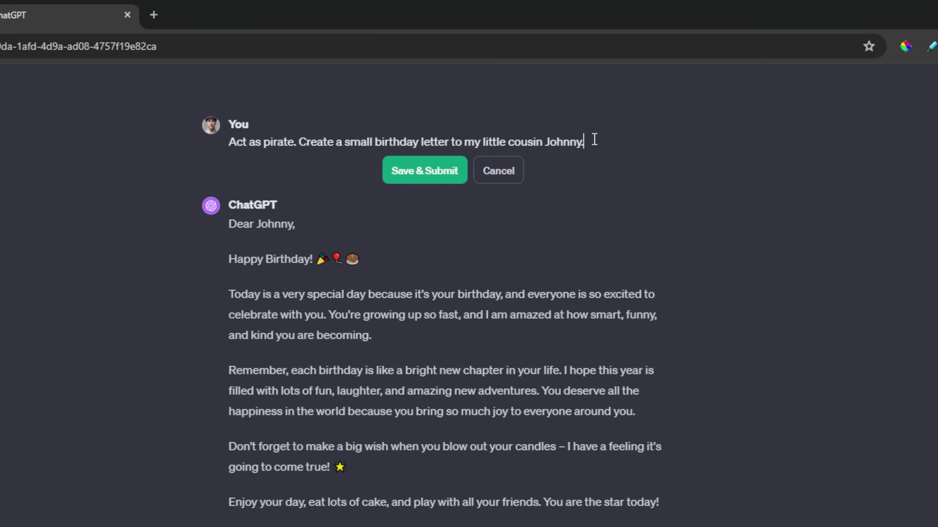
click(429, 176)
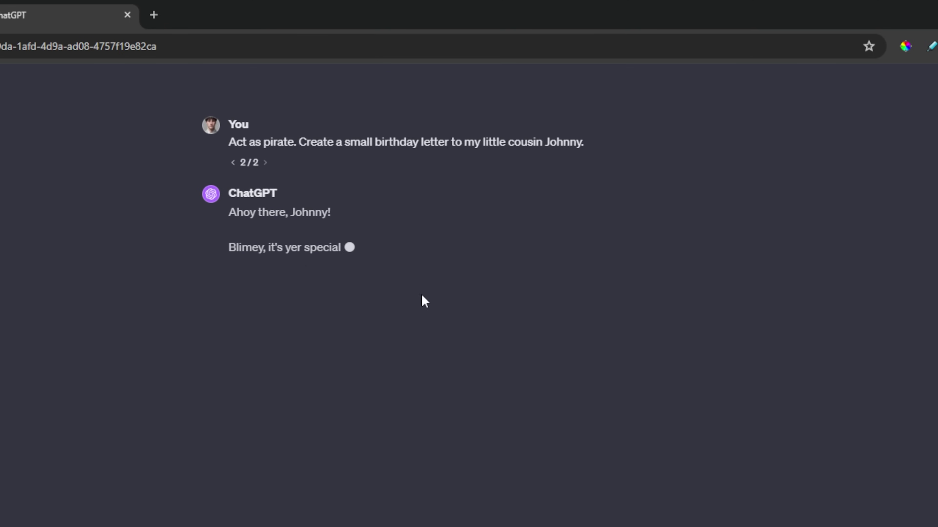
Examine the pirate-style letter's opening, and switch to the first prompt version to compare its wording.
drag(231, 216, 305, 250)
drag(362, 246, 614, 247)
drag(275, 268, 230, 213)
click(310, 266)
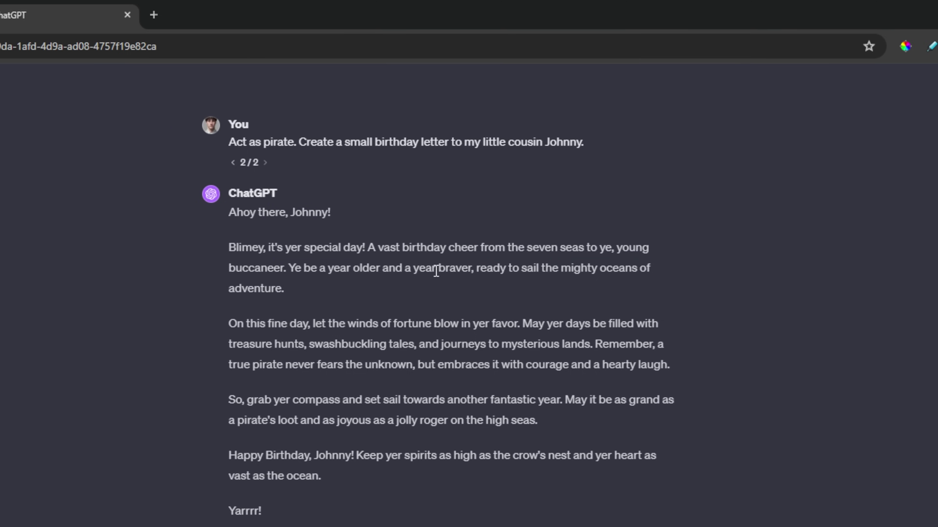
click(233, 162)
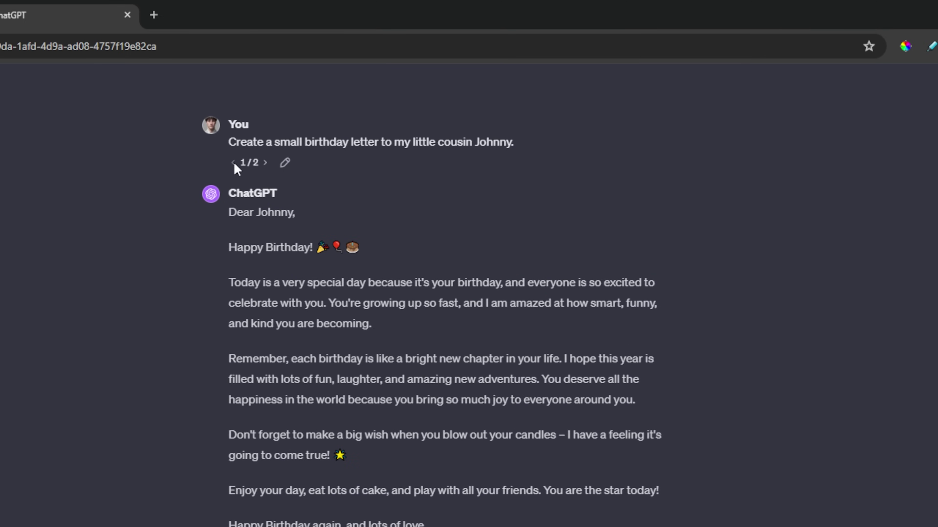
drag(219, 255, 338, 248)
click(231, 281)
drag(231, 281, 660, 282)
click(243, 302)
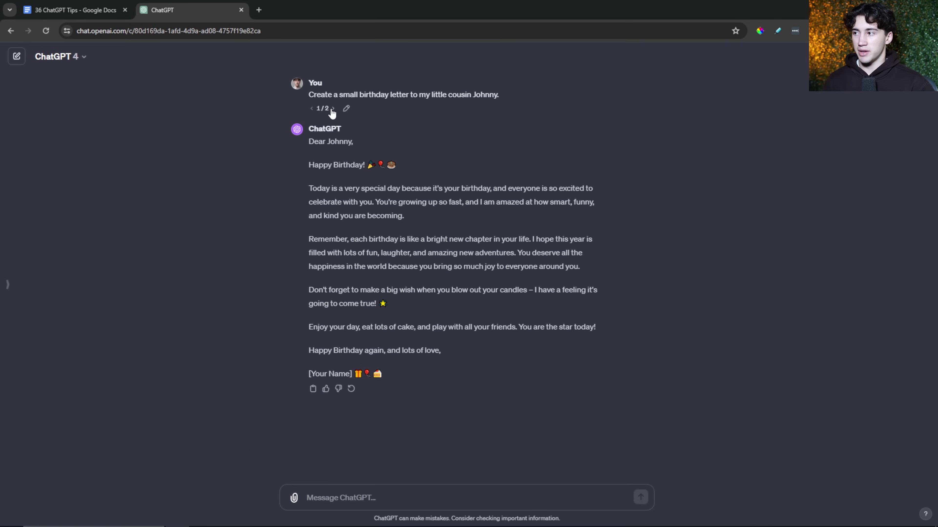
Return to the second, pirate version of the prompt and examine the emojis after the letter's signature.
click(332, 108)
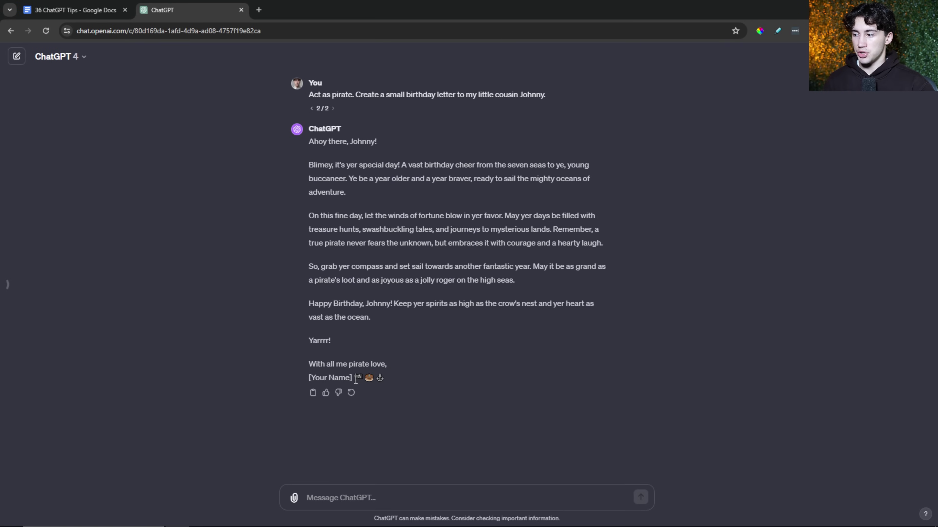
drag(361, 379, 362, 379)
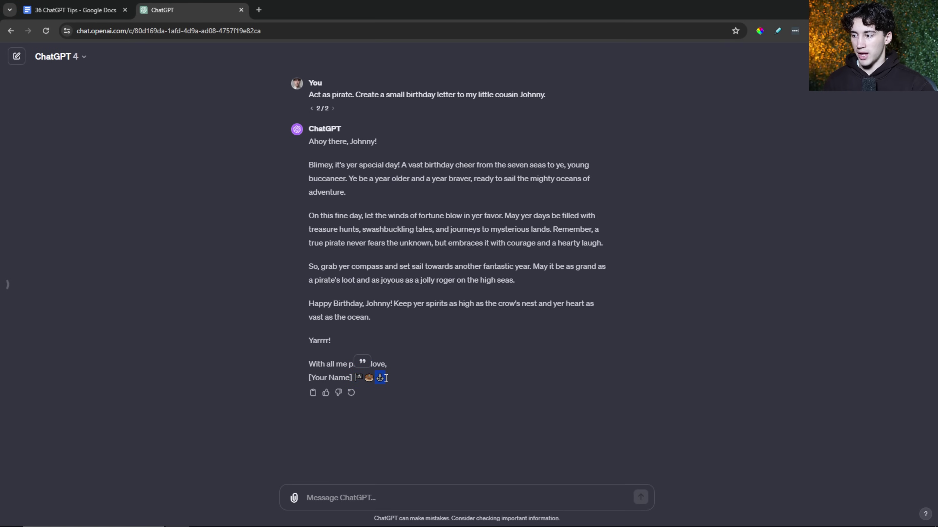
click(367, 379)
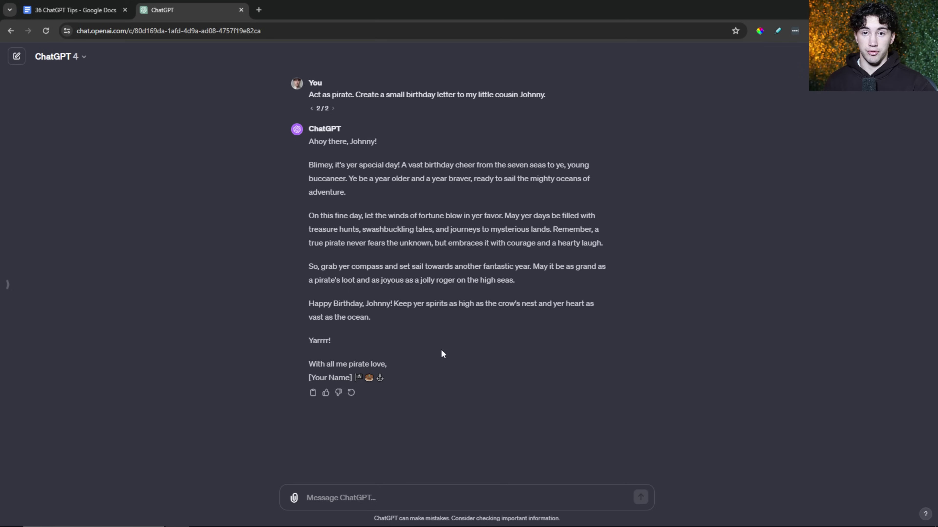
mouse_move(348, 110)
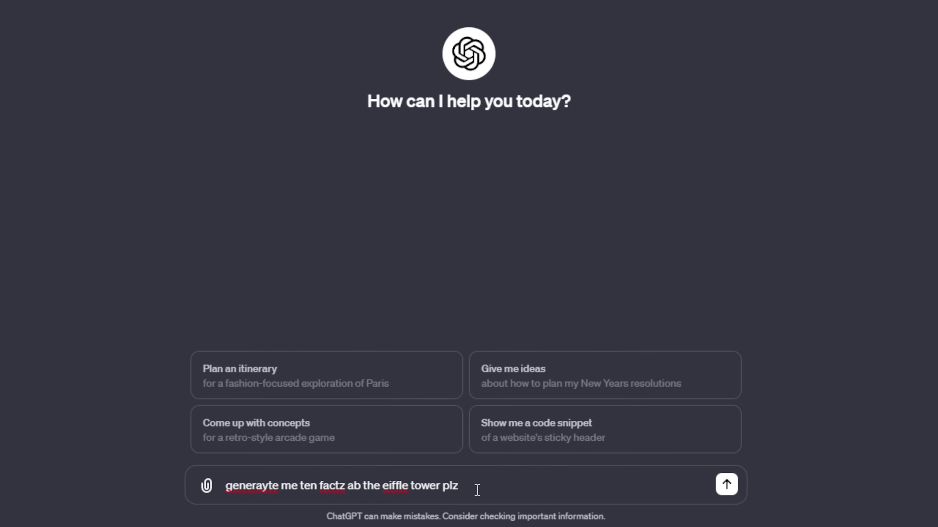
Review the misspelled words in the prompt "generayte me ten factz ab the eiffle tower plz" and send it as written.
drag(222, 486, 279, 486)
drag(348, 490, 383, 488)
click(350, 484)
click(351, 488)
key(shift+Right)
drag(381, 485, 419, 485)
click(426, 495)
drag(464, 485, 451, 485)
click(478, 491)
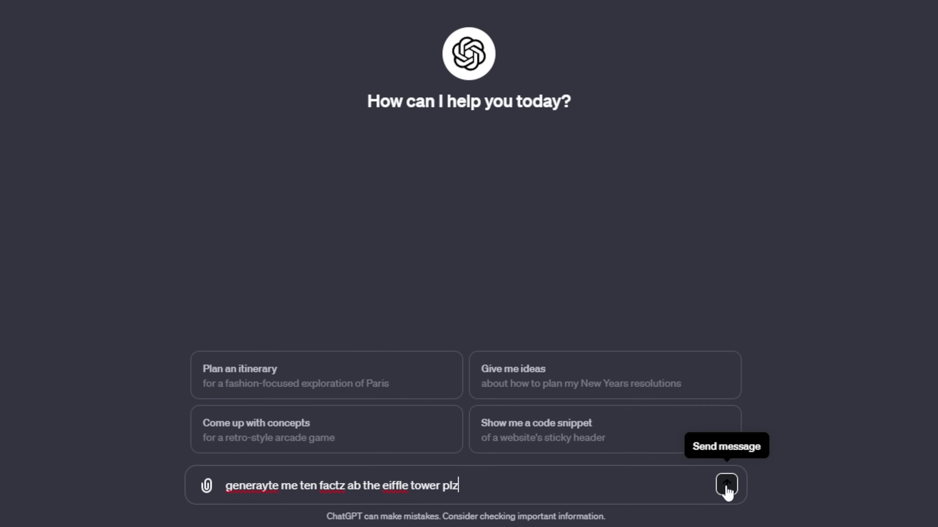
drag(490, 479, 212, 497)
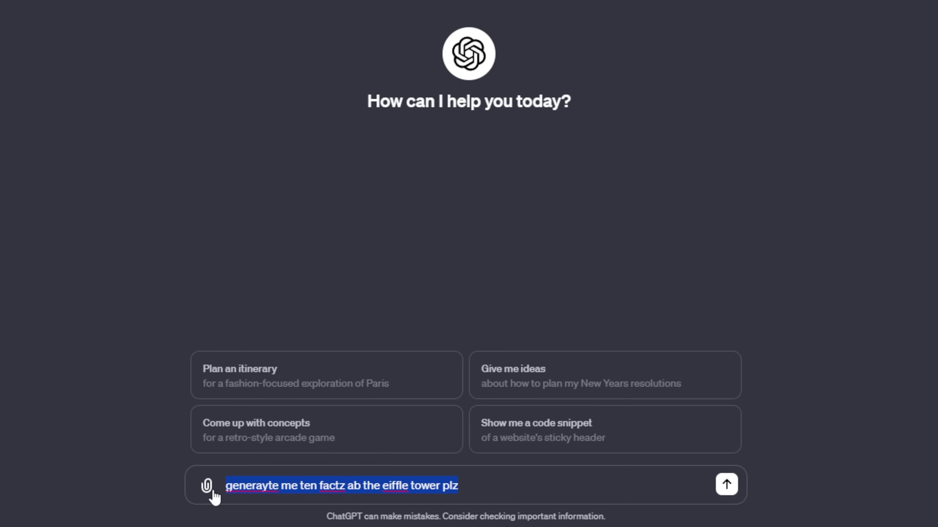
click(726, 484)
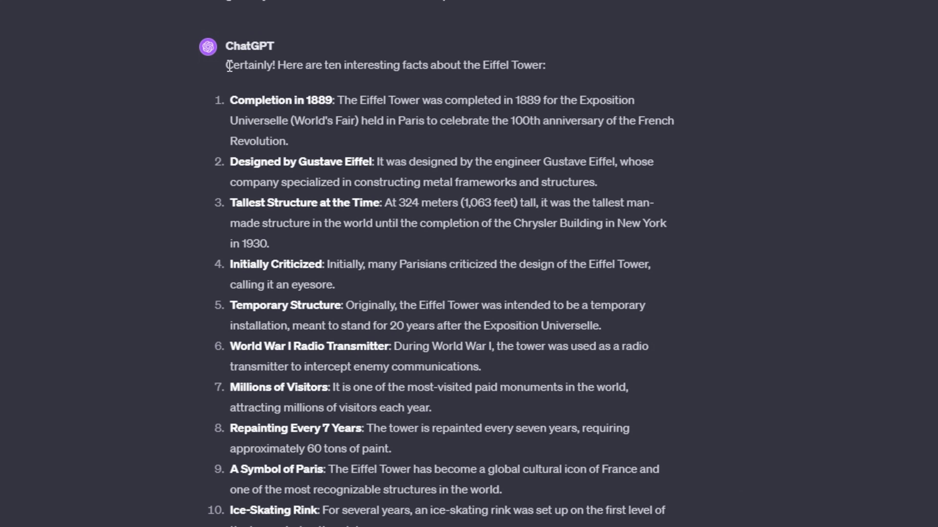
Examine the reply's intro and list of Eiffel Tower facts against the misspelled prompt.
drag(234, 66, 543, 66)
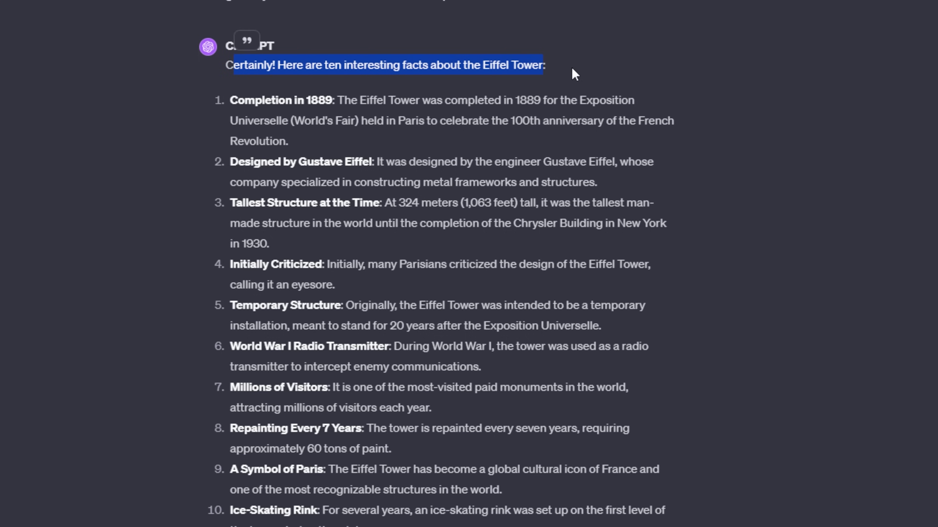
click(574, 74)
drag(228, 102, 411, 526)
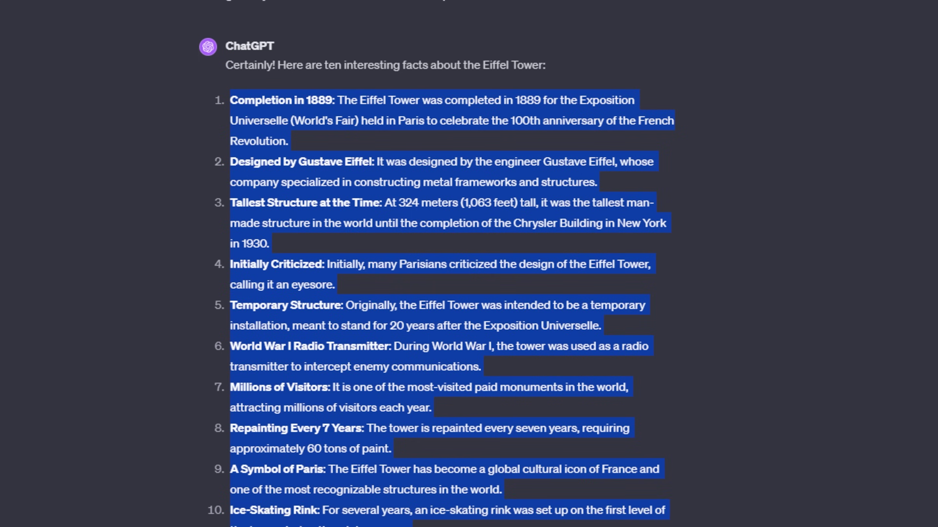
drag(461, 84, 307, 84)
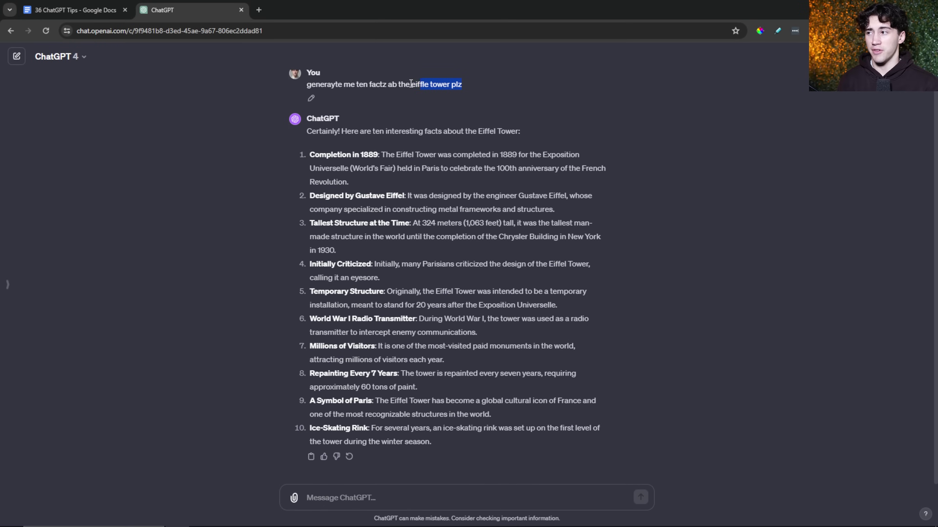
click(661, 163)
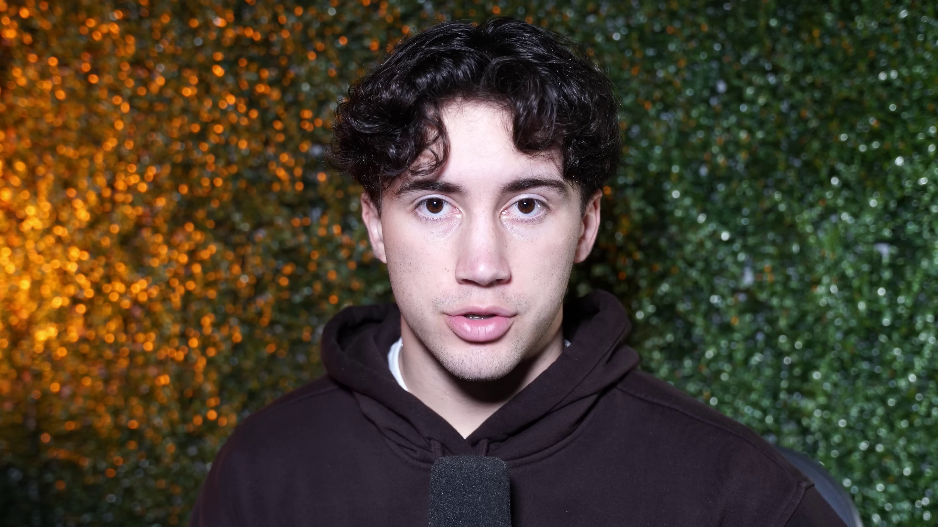
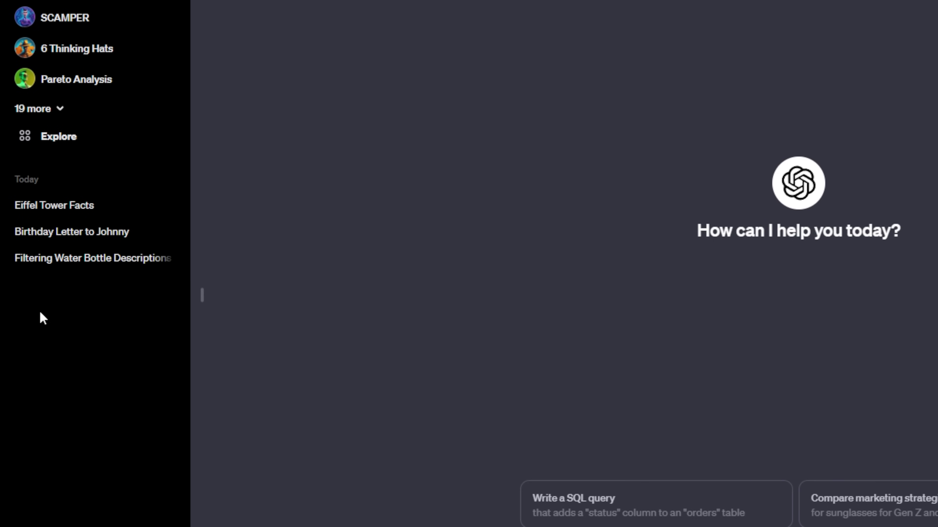
Open the earlier water bottle descriptions chat from the chat history.
click(131, 262)
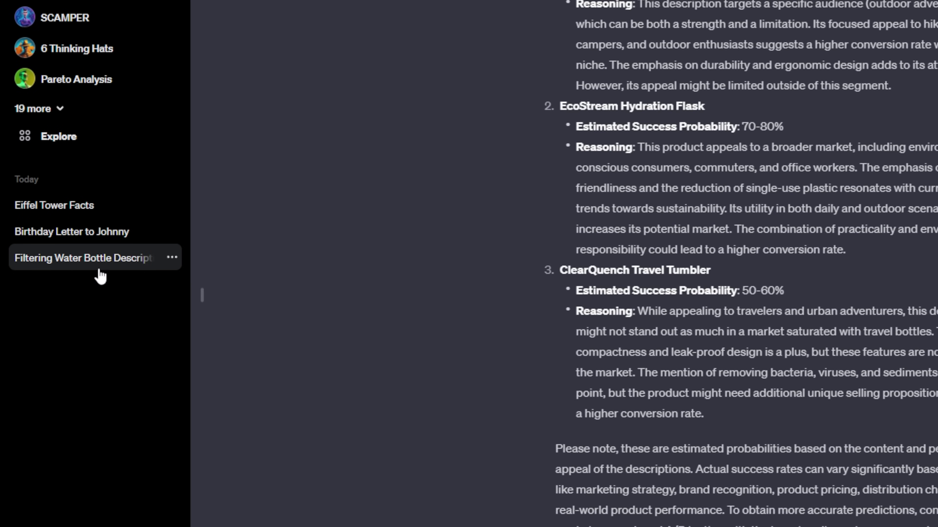
click(172, 258)
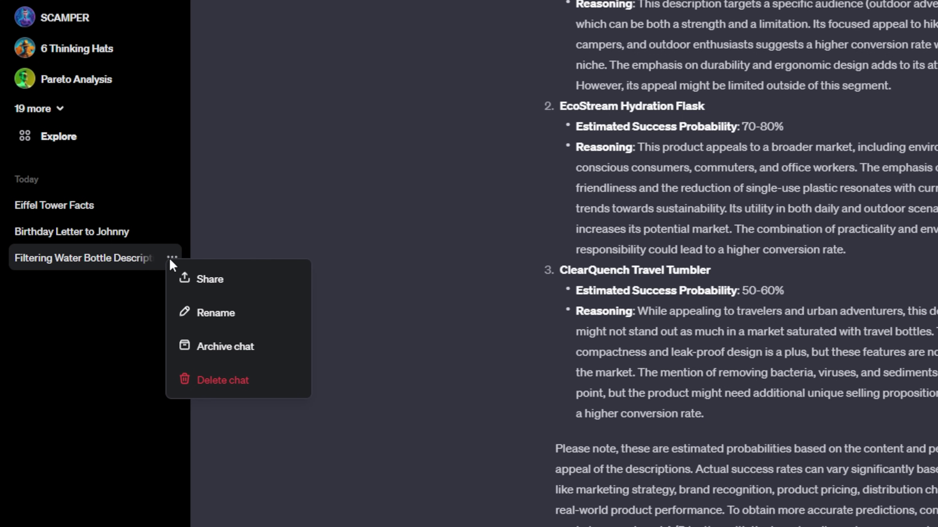
click(256, 319)
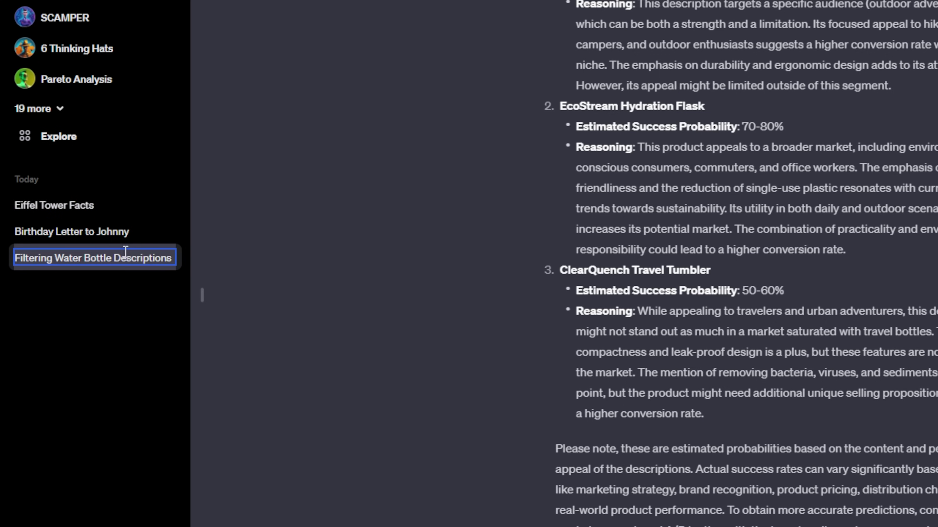
click(109, 275)
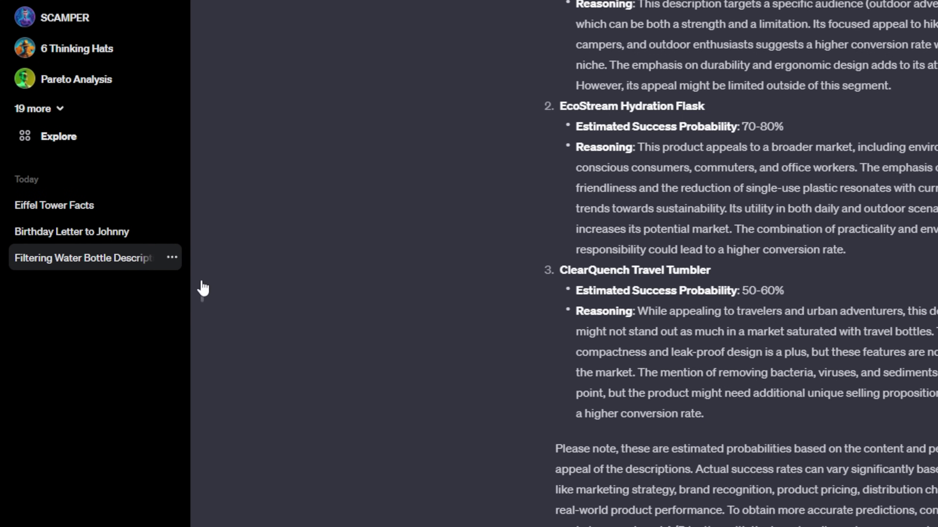
Rename the water bottle descriptions chat as "% ECOSTREAM DESC. %".
click(172, 259)
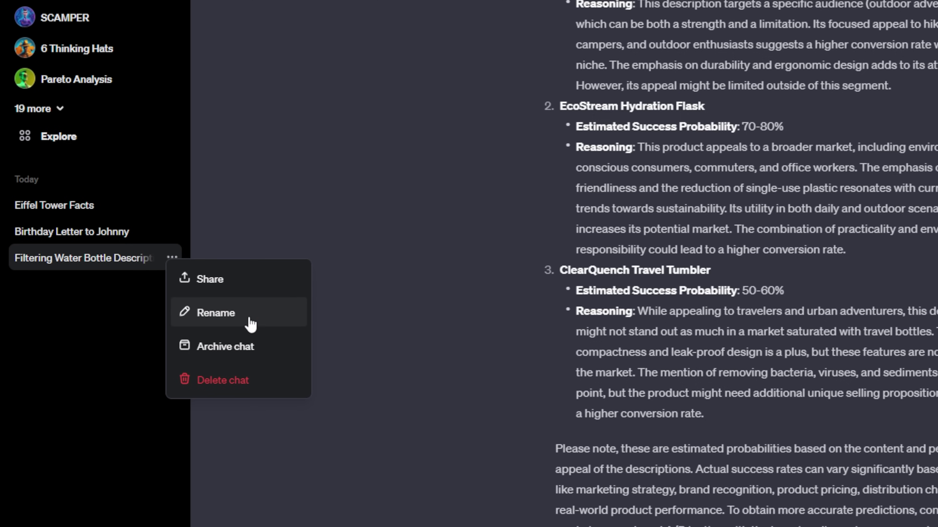
click(226, 318)
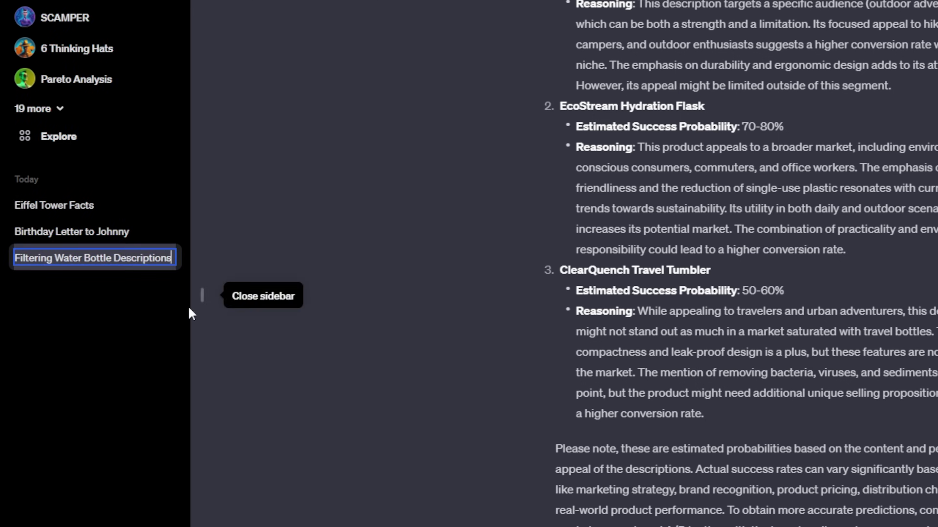
drag(173, 257, 58, 255)
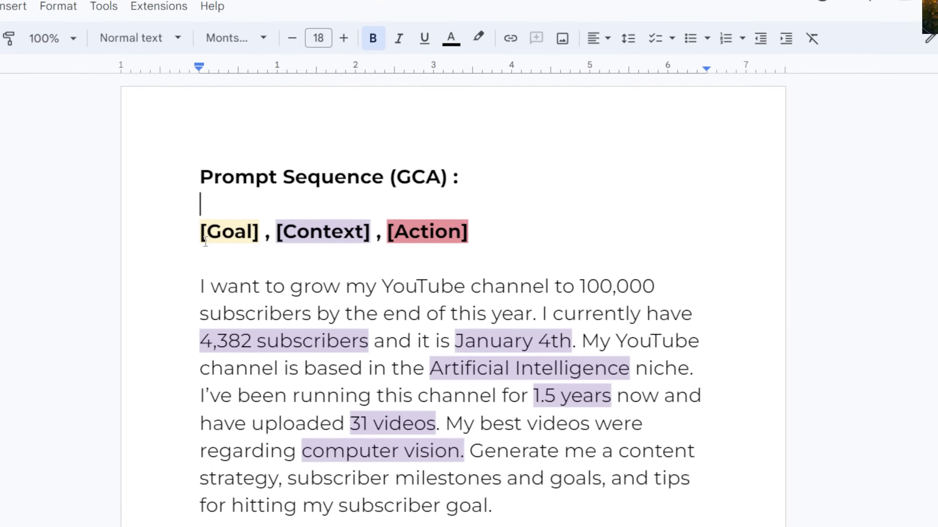
Switch to the Google Docs tips document and examine the GCA prompt sequence of Goal, Context and Action.
drag(267, 240, 478, 226)
click(541, 238)
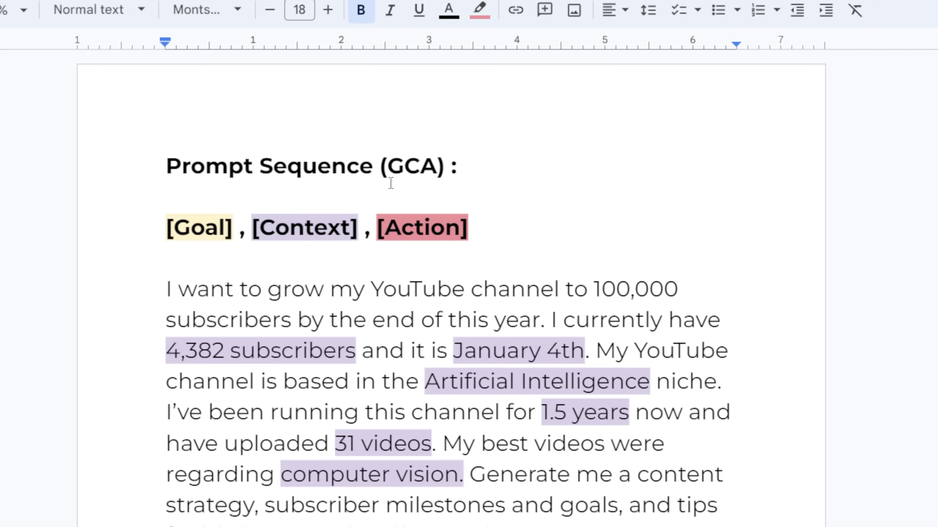
drag(380, 167, 445, 167)
click(519, 186)
drag(388, 166, 443, 167)
click(481, 173)
Highlight the goal sentence about growing the YouTube channel to 100,000 subscribers in light yellow, matching the [Goal] label.
scroll(429, 244, down, 2)
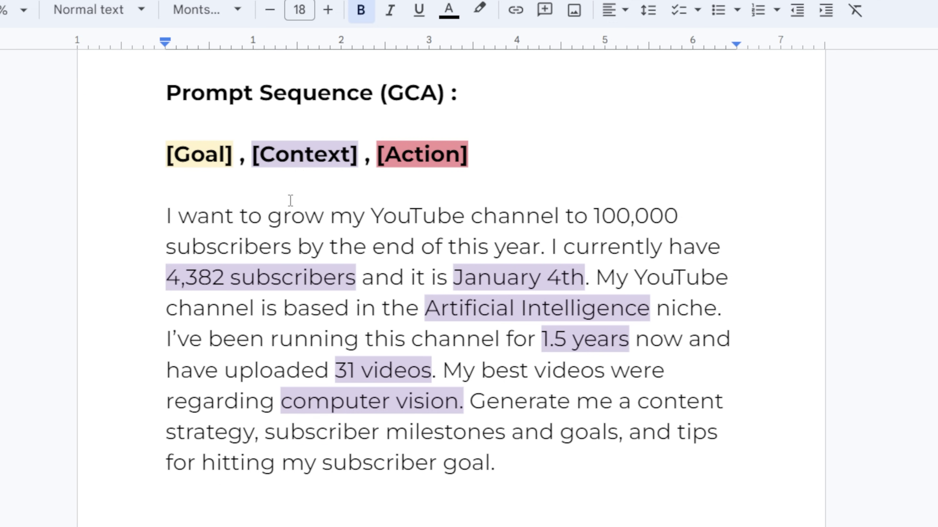
scroll(513, 153, up, 2)
scroll(497, 247, down, 2)
double_click(177, 159)
drag(168, 214, 545, 246)
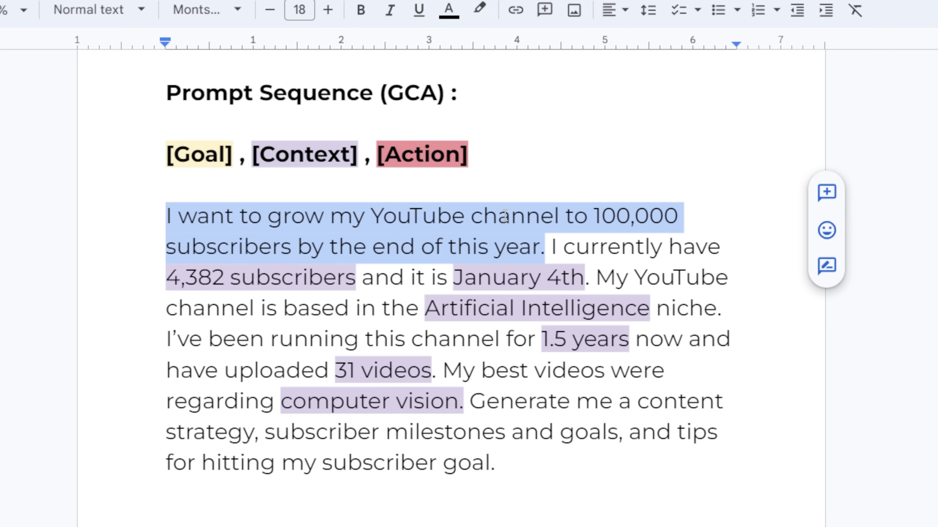
click(487, 13)
click(545, 115)
click(305, 220)
Highlight the context text from "currently have 4,382 subscribers" through "computer vision." in light purple, matching the [Context] label.
drag(550, 248, 469, 401)
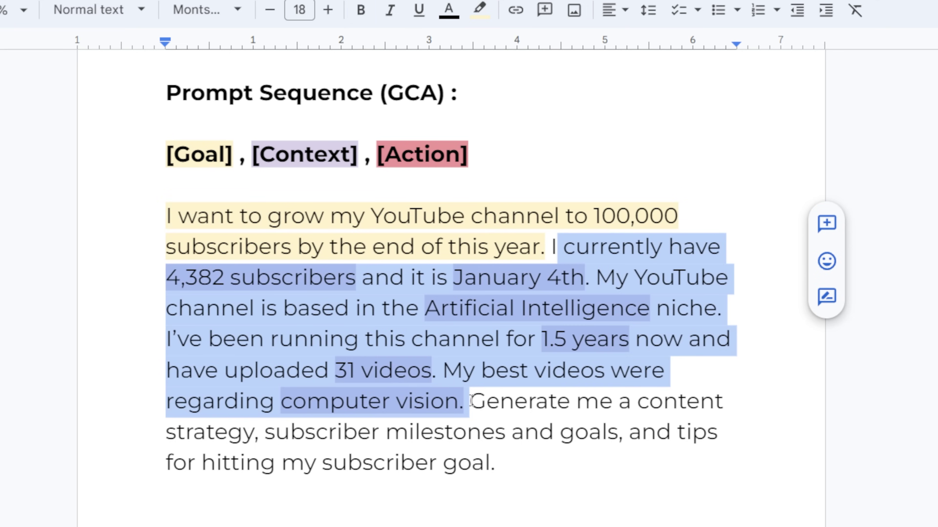
click(479, 9)
click(645, 114)
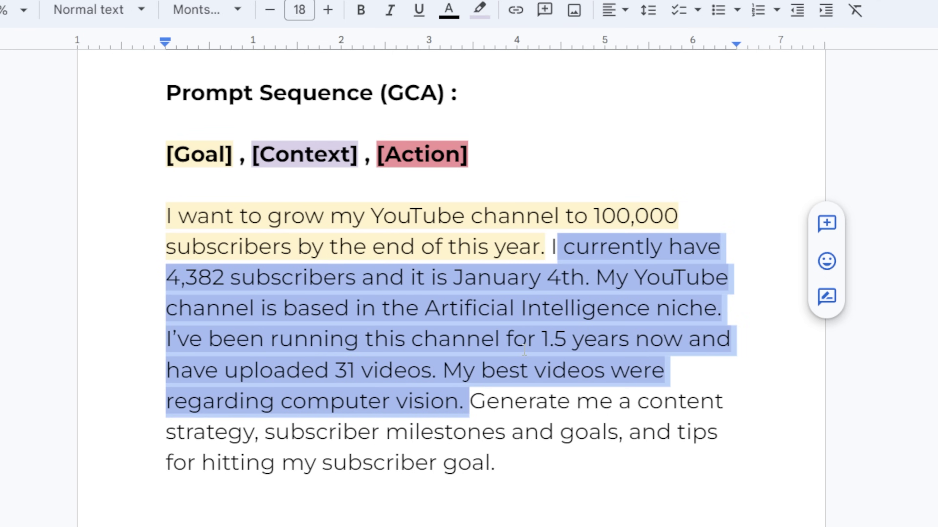
Highlight the closing request from "Generate me a content strategy" through "my subscriber goal." in light red for the action part.
click(470, 401)
key(ctrl+shift+End)
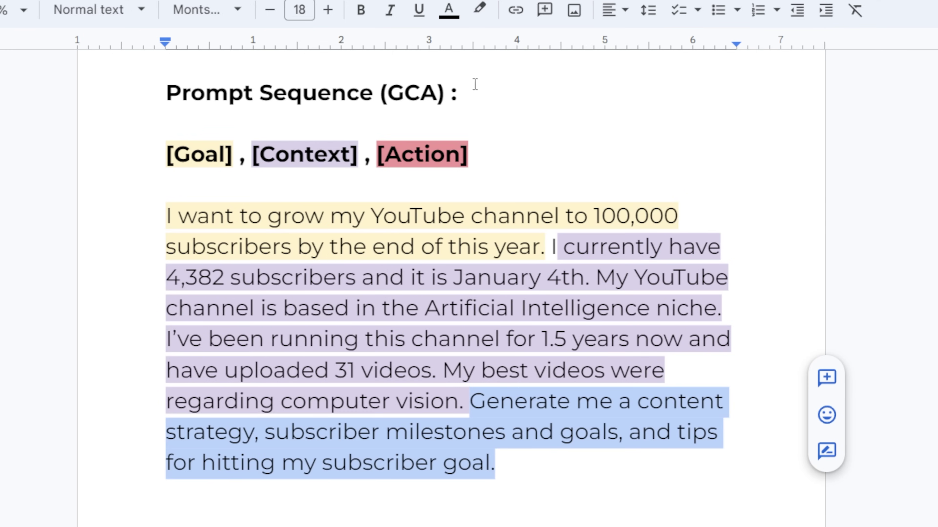
click(479, 9)
click(505, 119)
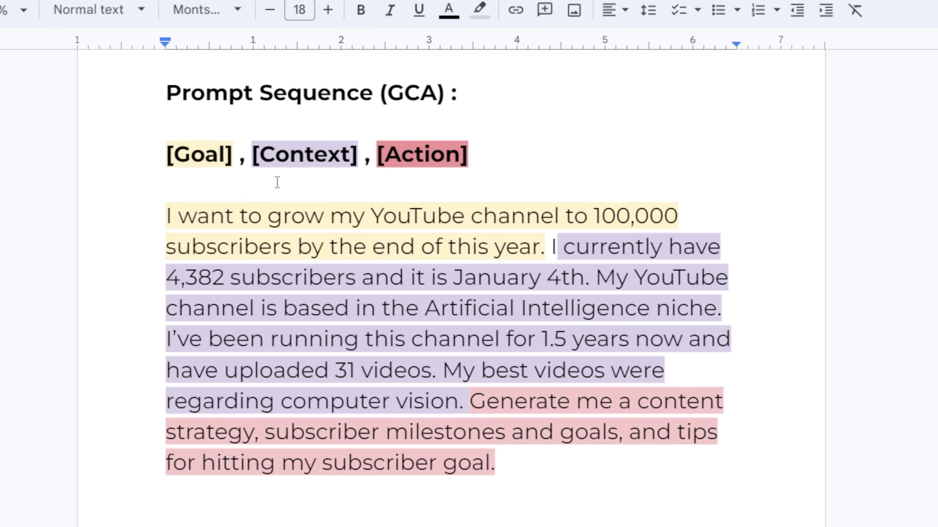
Review the Prompt Sequence (GCA) heading above the colour-coded prompt.
scroll(218, 162, up, 2)
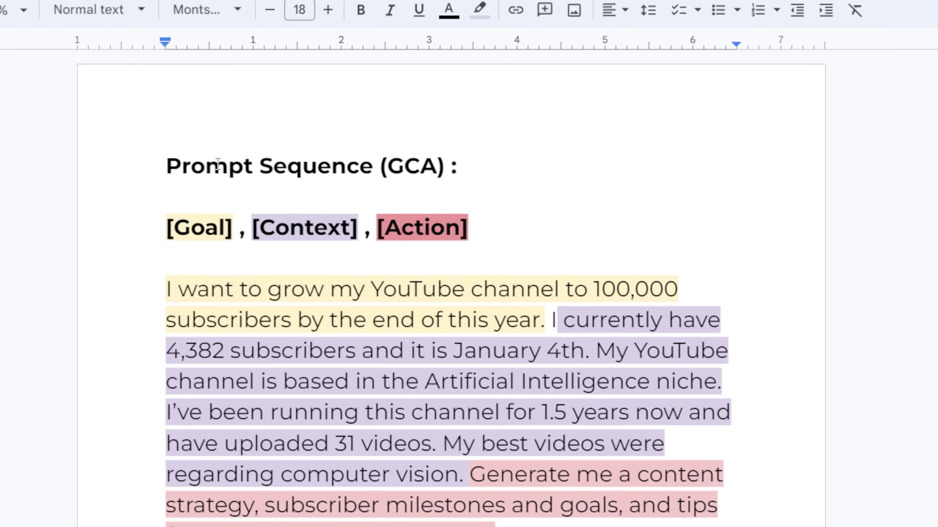
drag(167, 167, 460, 163)
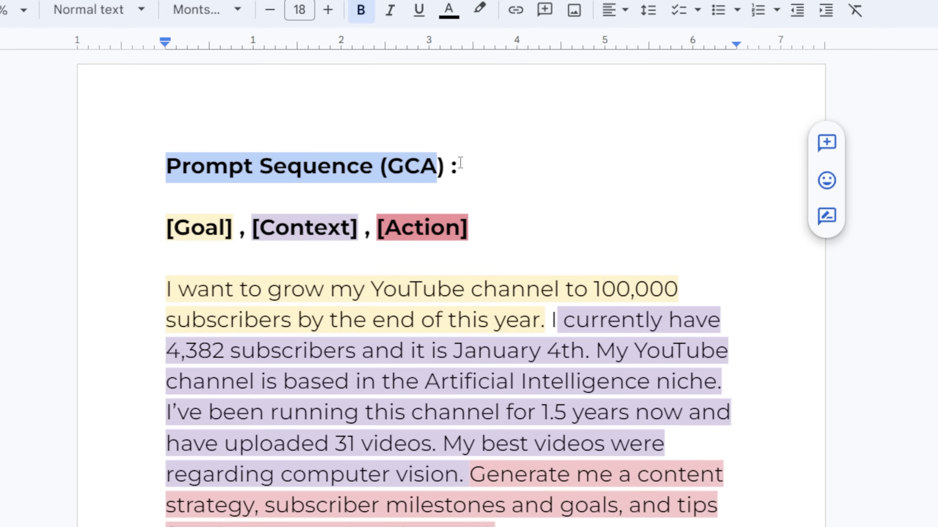
click(498, 186)
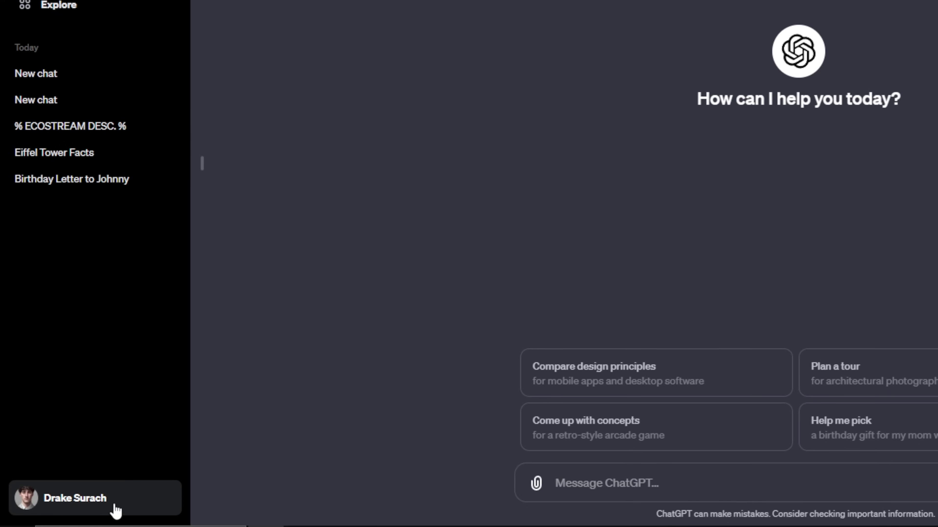
In ChatGPT, open the Settings & Beta dialog, view the archived chats option and close the dialog.
click(116, 511)
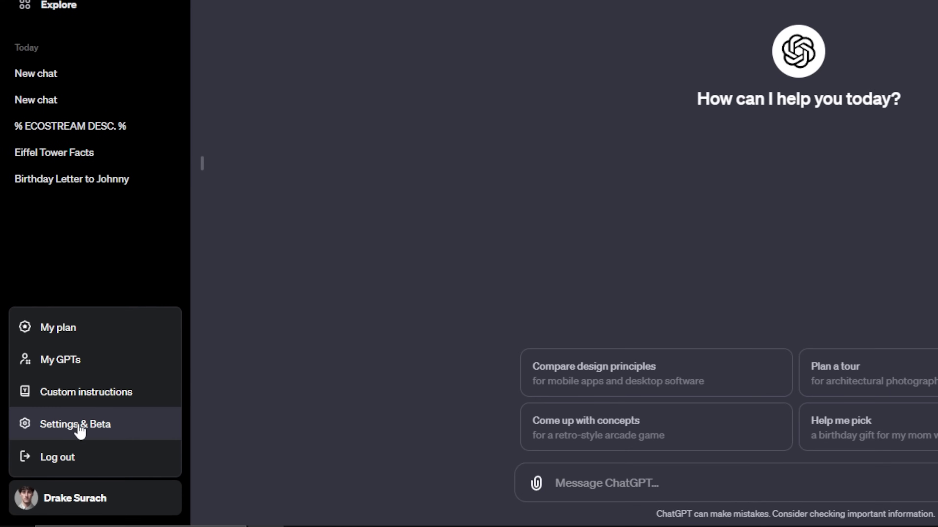
click(104, 425)
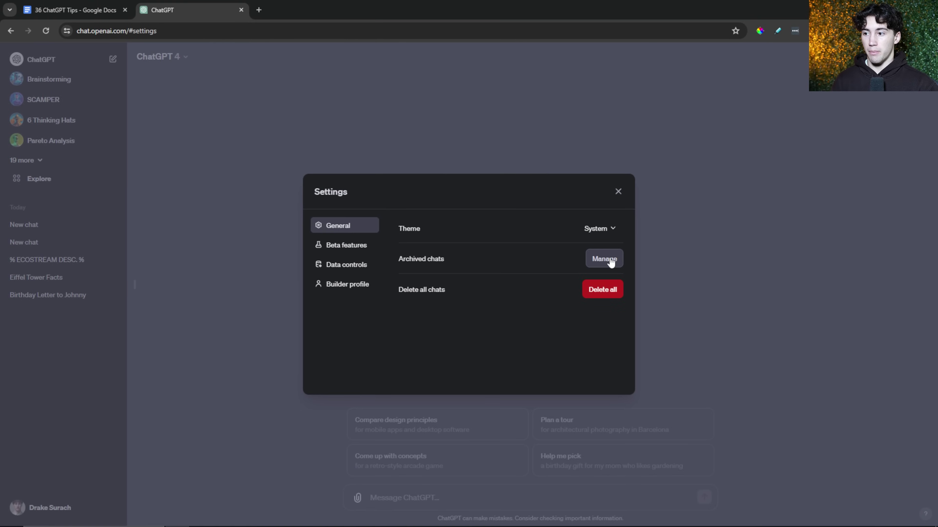
drag(444, 259, 393, 258)
click(492, 259)
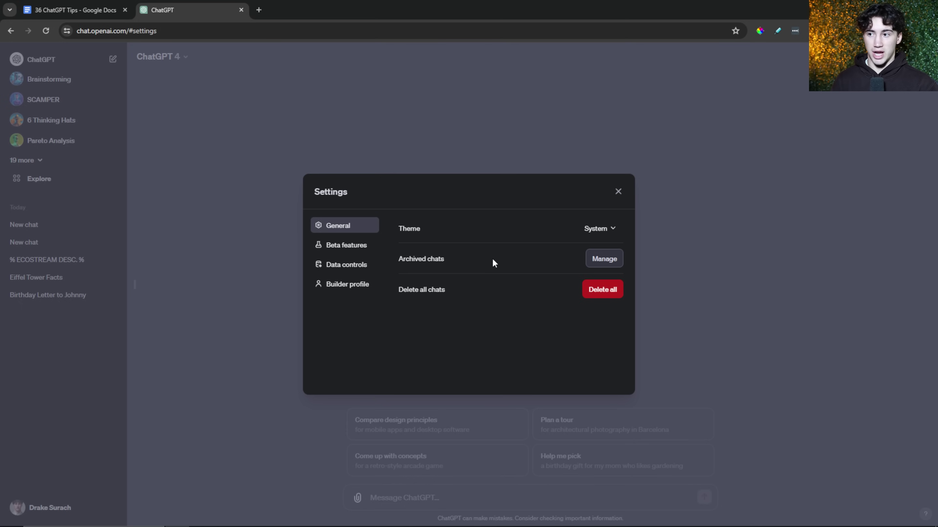
click(617, 193)
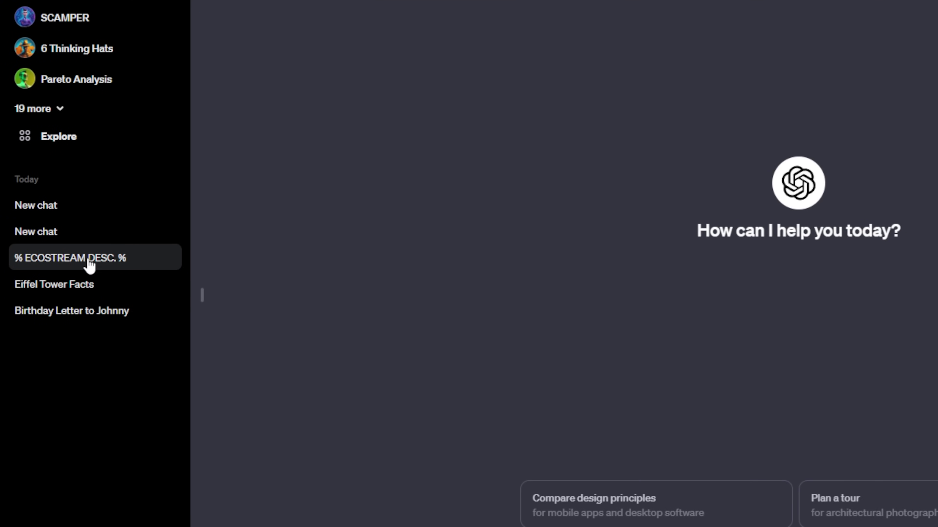
Open the "% ECOSTREAM DESC. %" chat, look through its conversation and archive it.
click(76, 264)
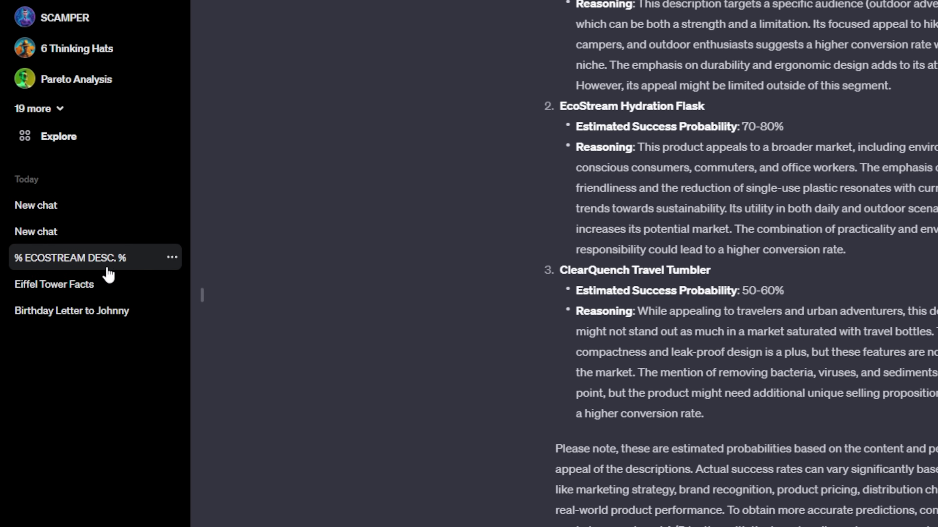
scroll(717, 308, up, 10)
scroll(717, 308, down, 10)
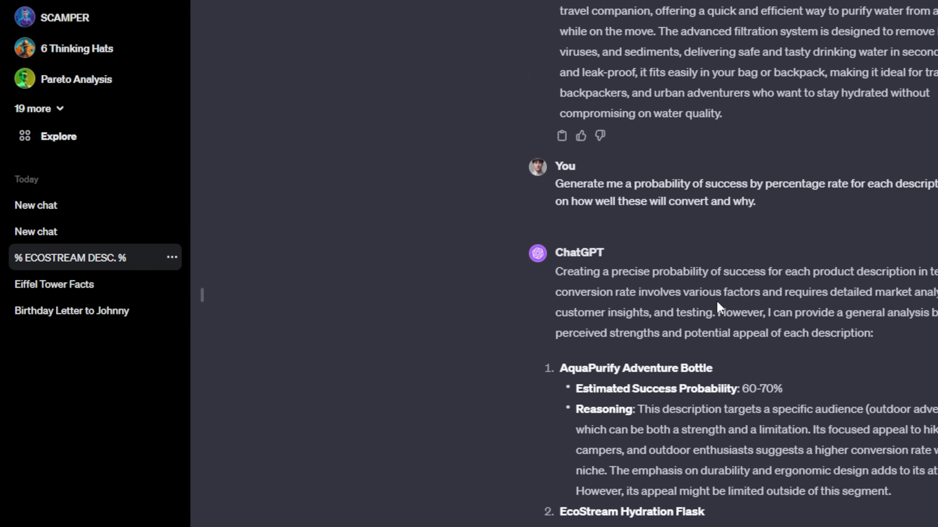
scroll(719, 309, down, 1)
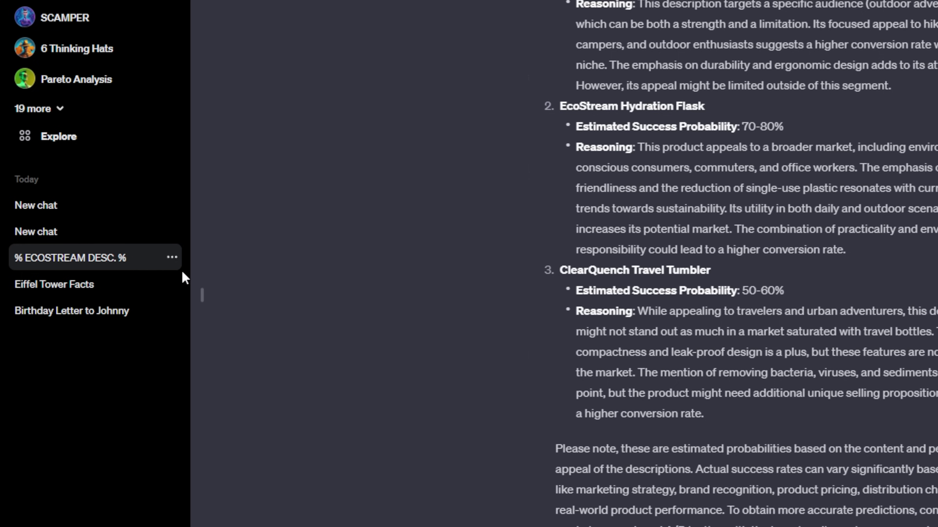
click(172, 258)
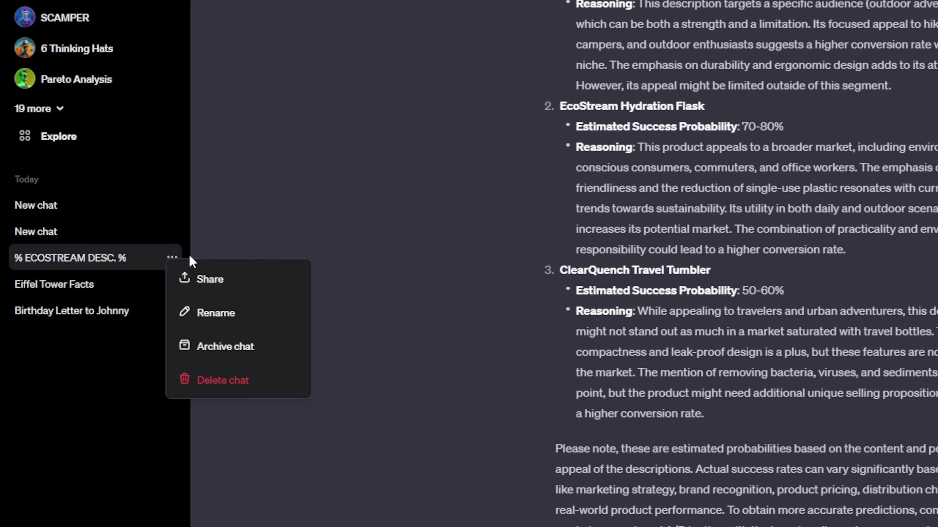
click(216, 355)
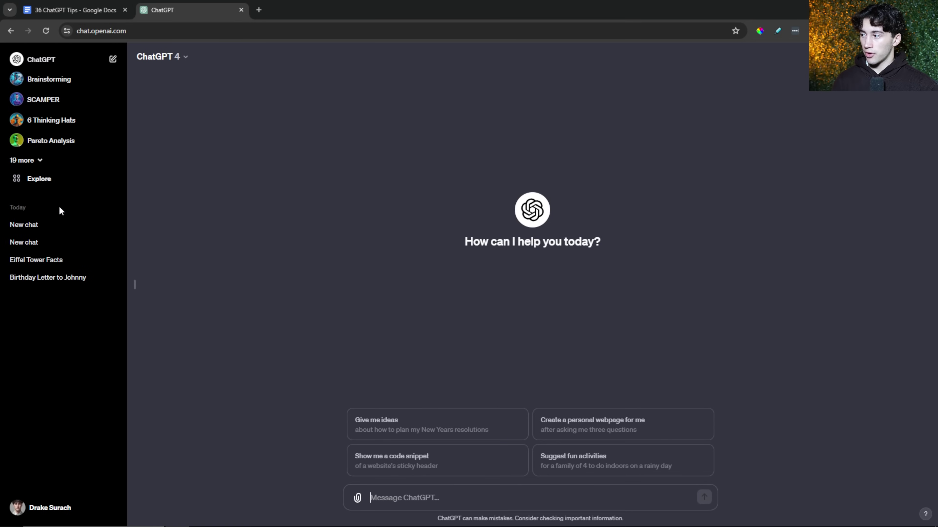
Open the archived chats list from the settings and check the "% ECOSTREAM DESC. %" entry.
click(77, 509)
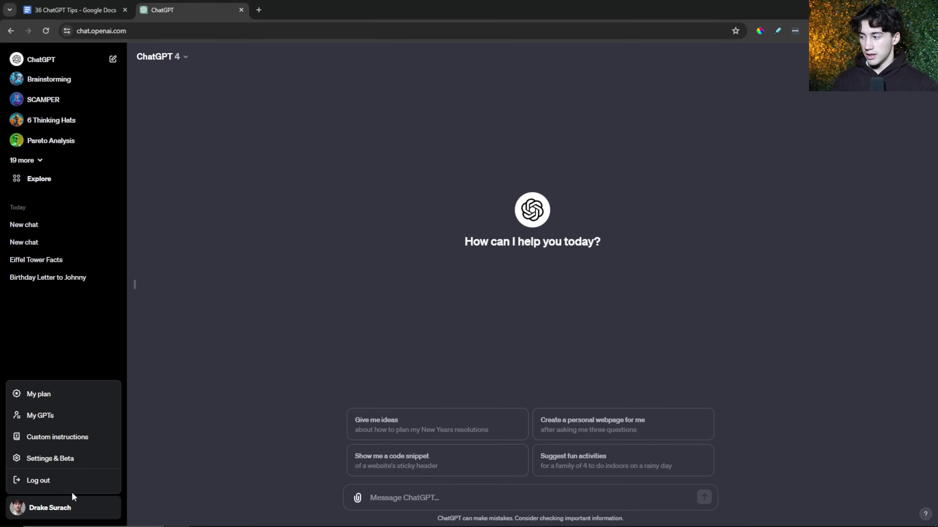
click(77, 459)
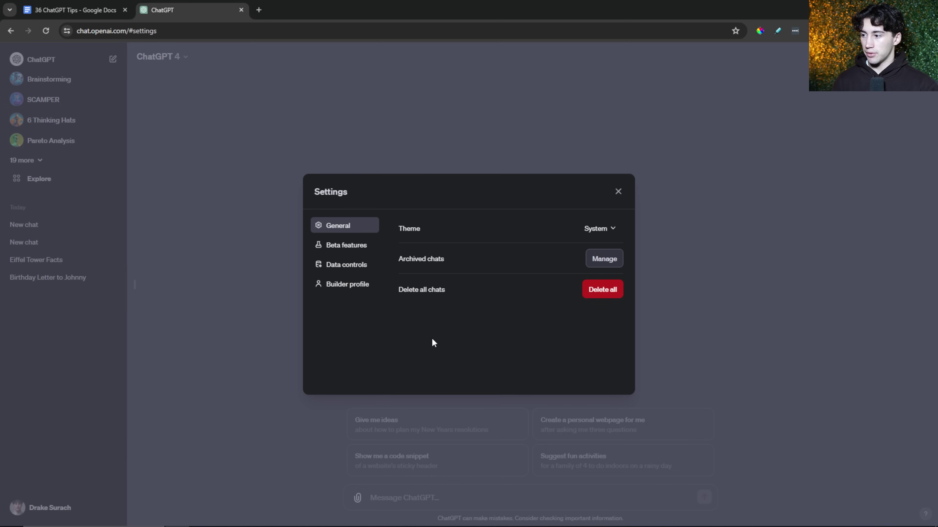
drag(396, 259, 472, 258)
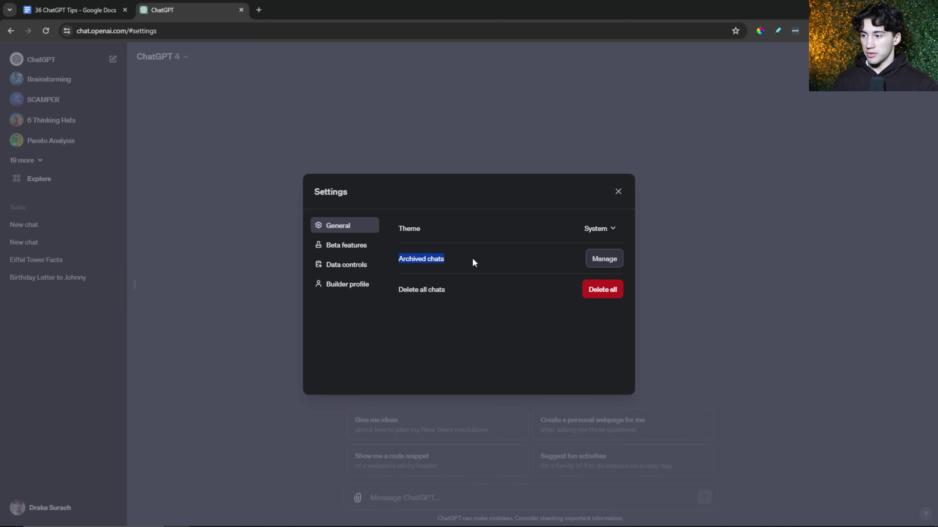
click(471, 258)
click(605, 261)
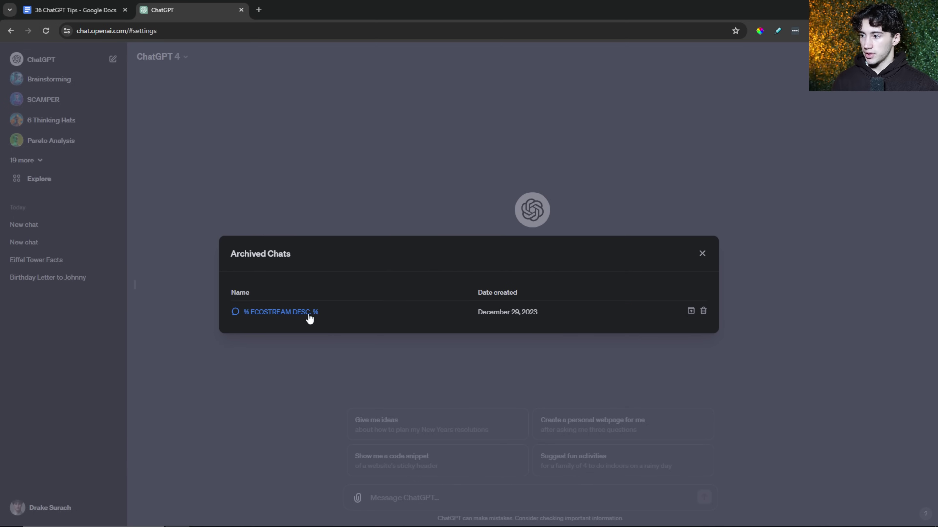
drag(349, 313, 234, 312)
click(272, 289)
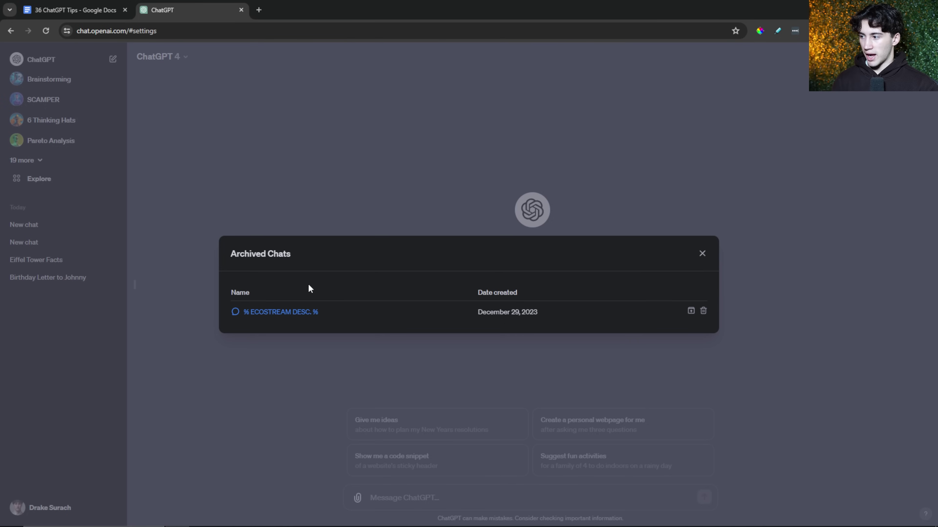
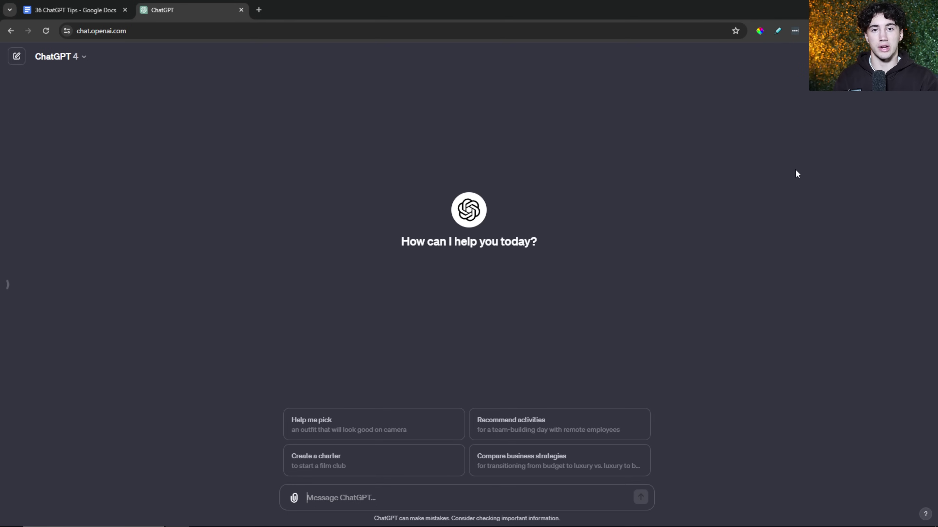
Send the prompt "Explain cryptocurrency" in a new chat and look through the reply.
text(Explain cryptocurrency)
drag(410, 493, 301, 502)
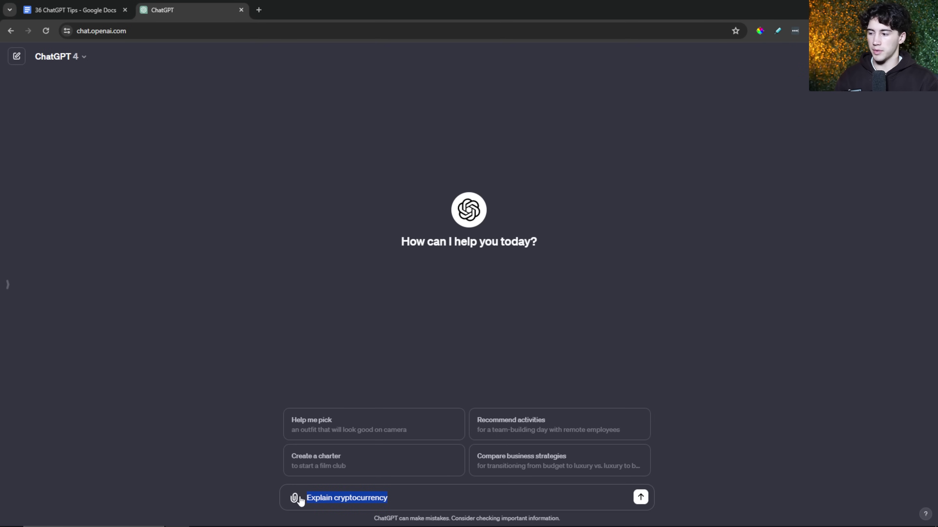
click(579, 492)
click(640, 497)
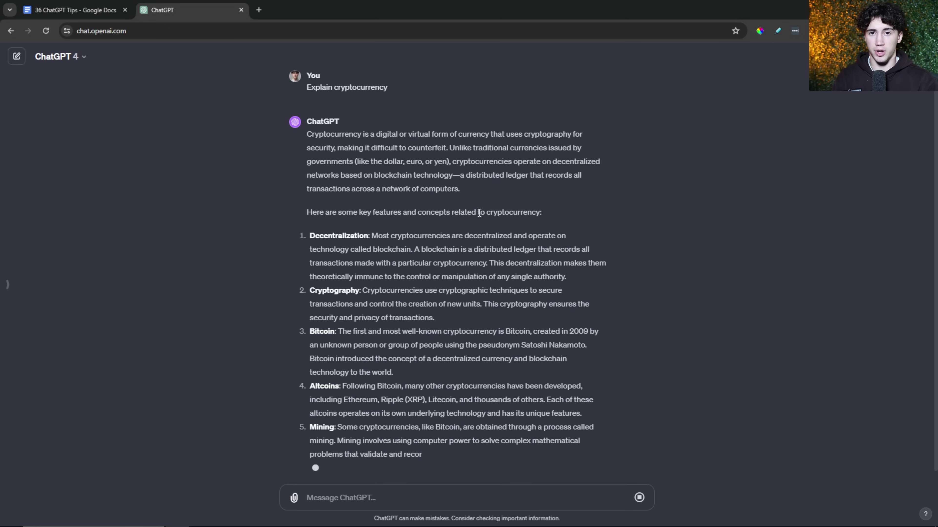
scroll(543, 233, up, 2)
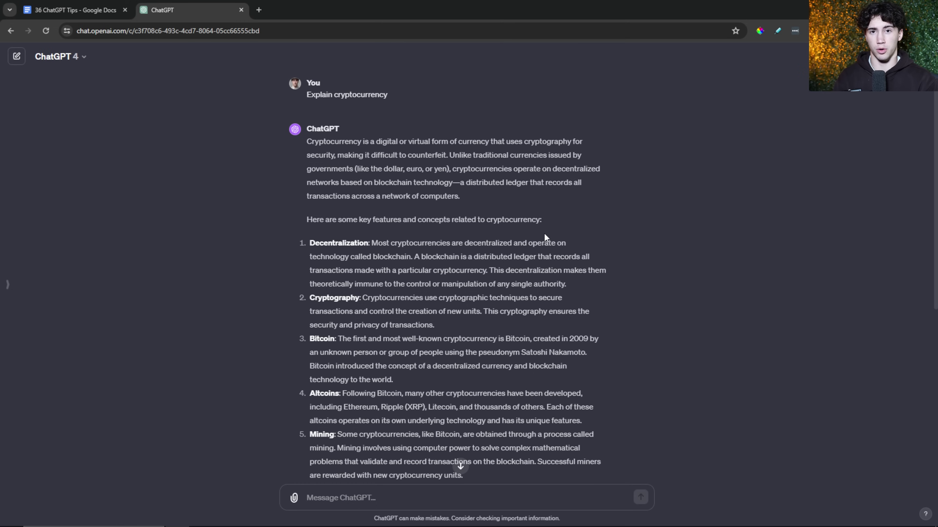
scroll(454, 238, down, 4)
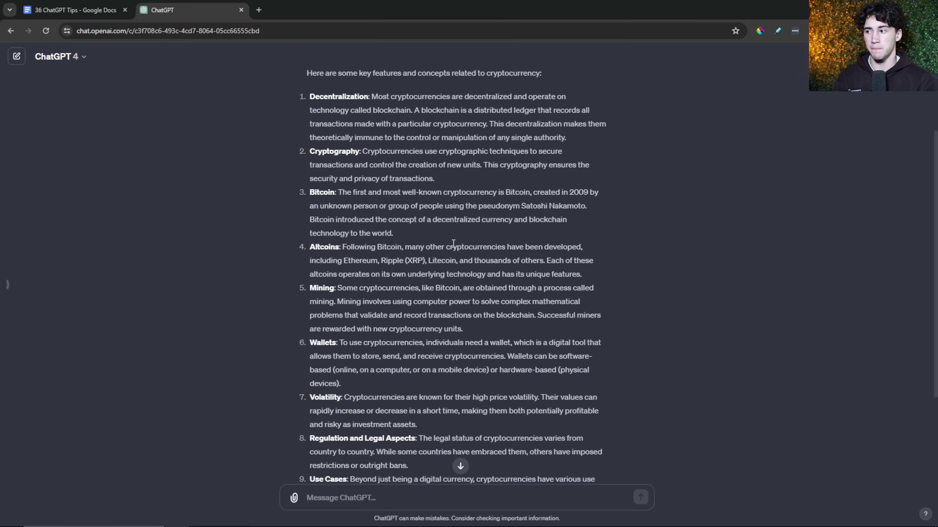
Send the follow-up prompt "Explain it to me like I am 5" in the cryptocurrency chat.
scroll(479, 371, down, 4)
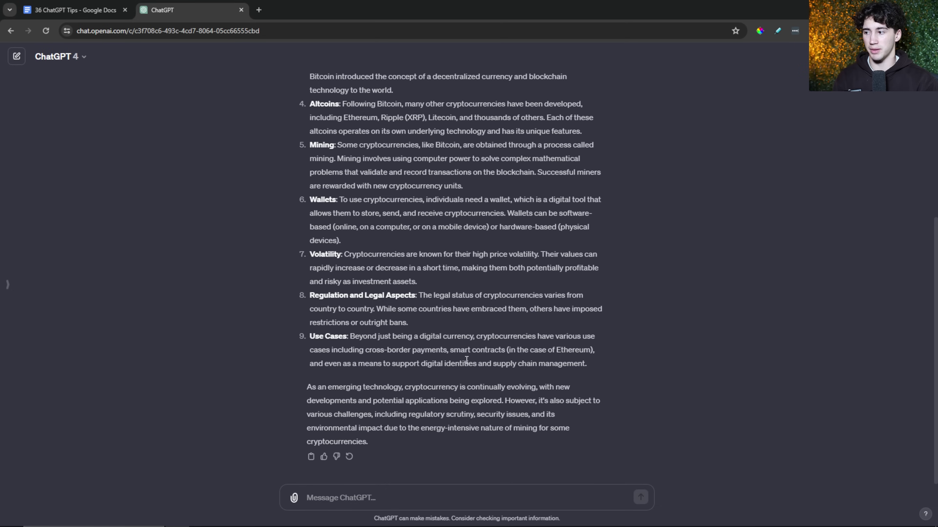
click(344, 499)
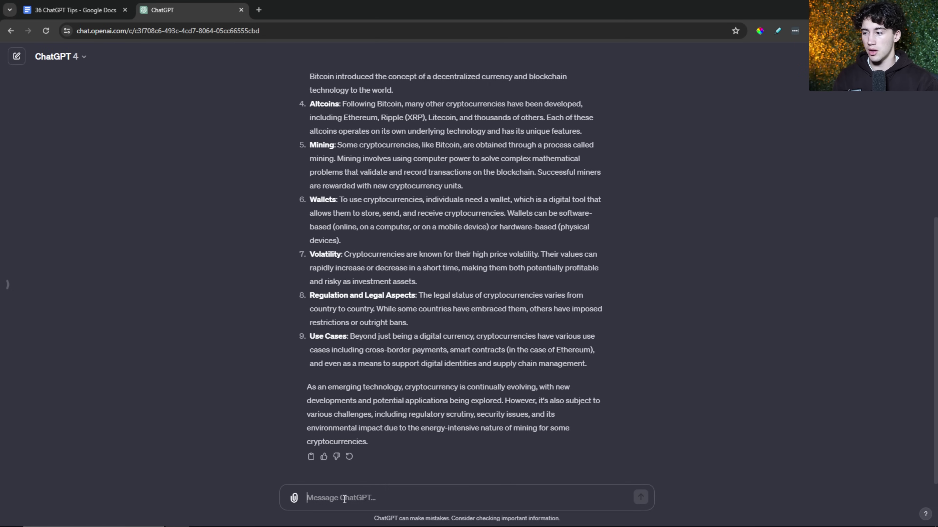
text(Explain i)
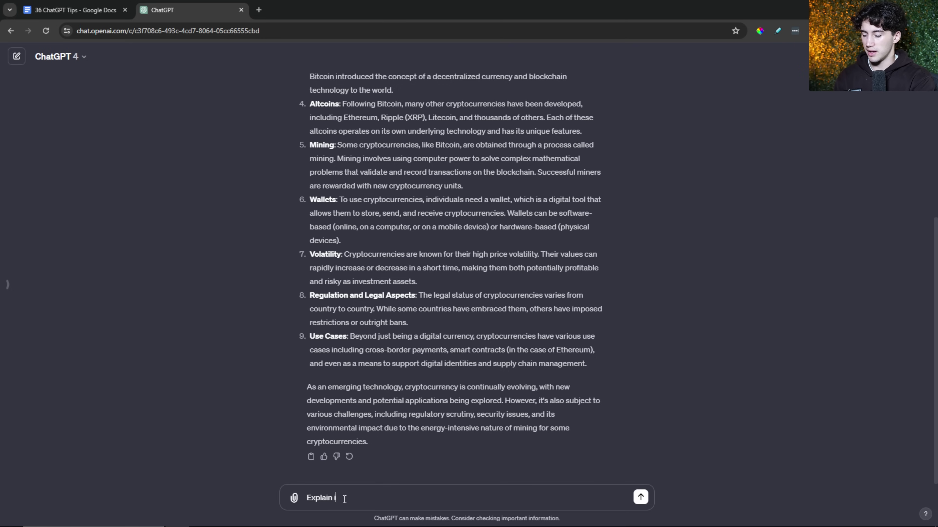
text(t to me like)
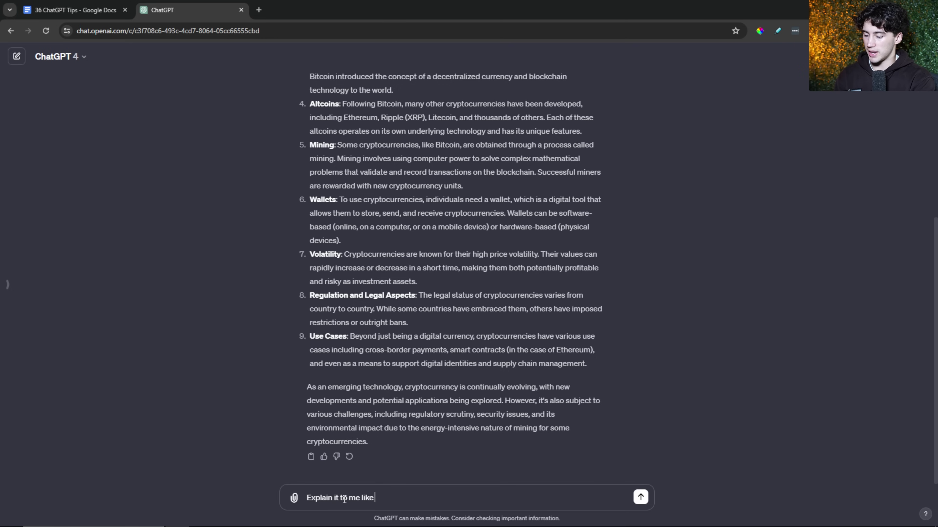
text( I am 5)
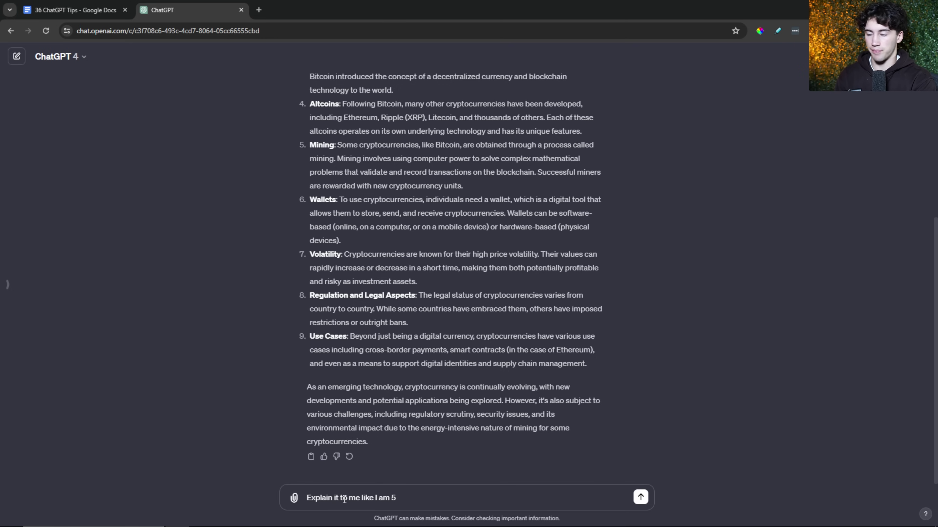
key(Return)
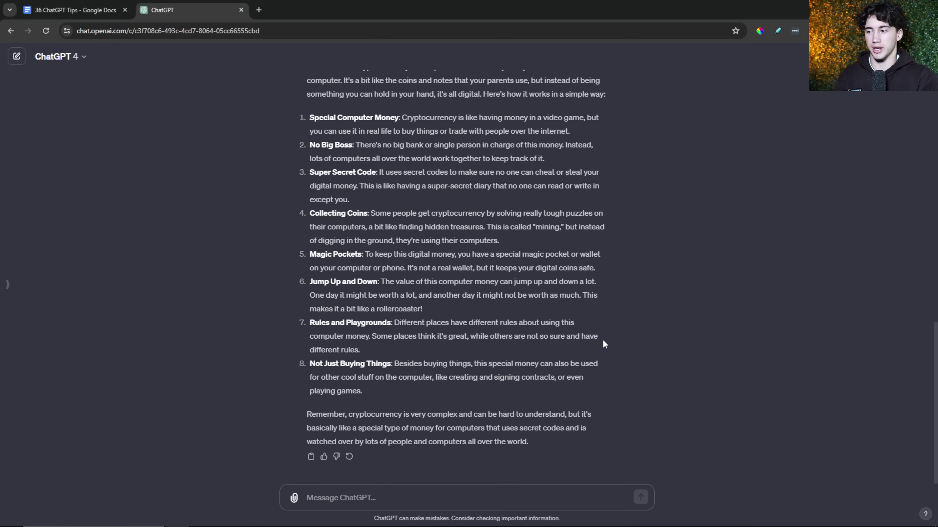
Compare the opening explanation of the first cryptocurrency reply with that of the simplified reply for a five-year-old.
scroll(380, 131, up, 15)
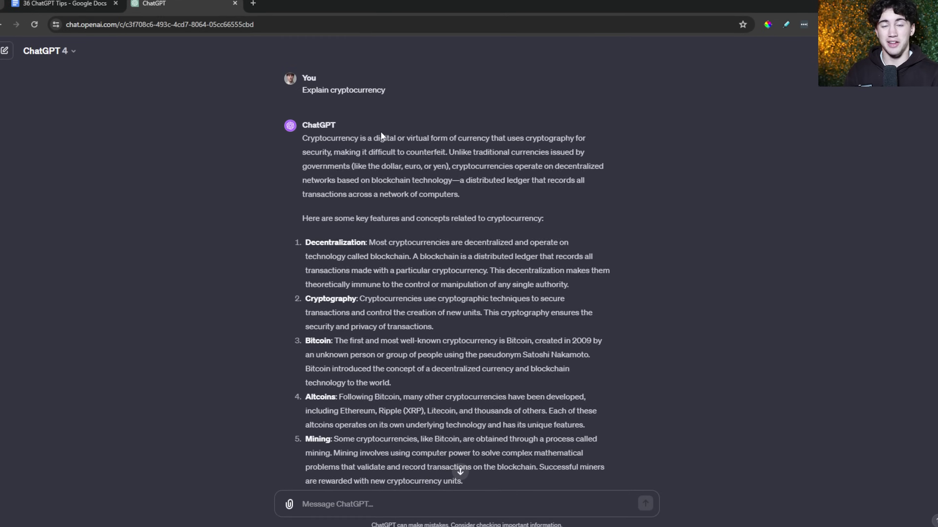
drag(238, 85, 539, 89)
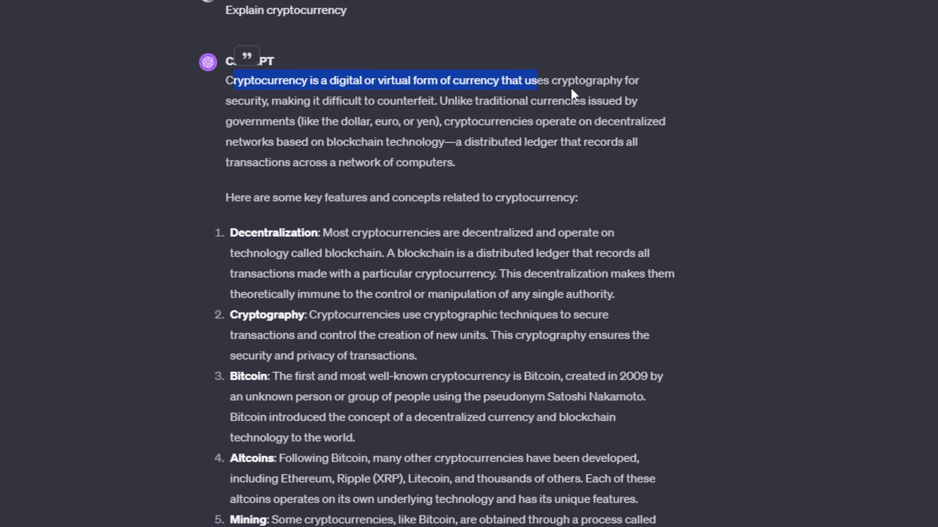
drag(232, 101, 435, 107)
drag(471, 170, 436, 104)
click(491, 126)
scroll(492, 126, down, 15)
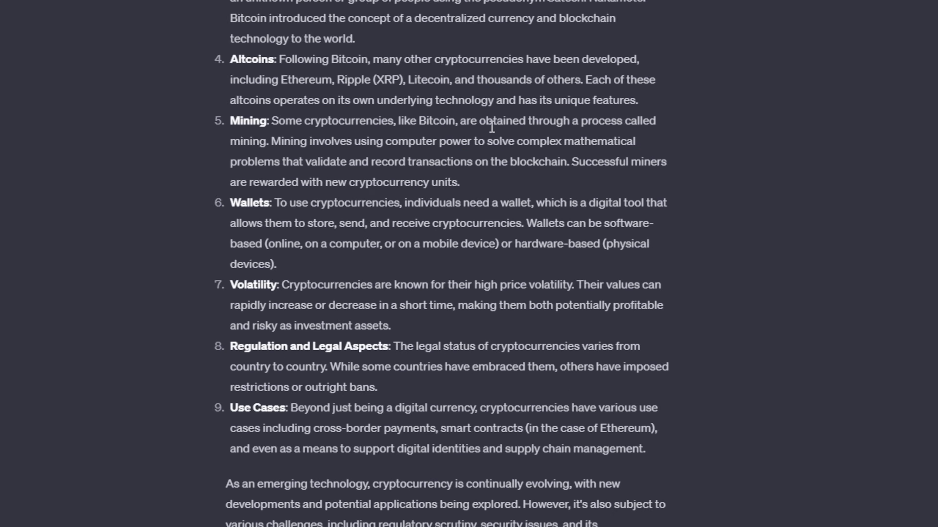
scroll(492, 127, down, 8)
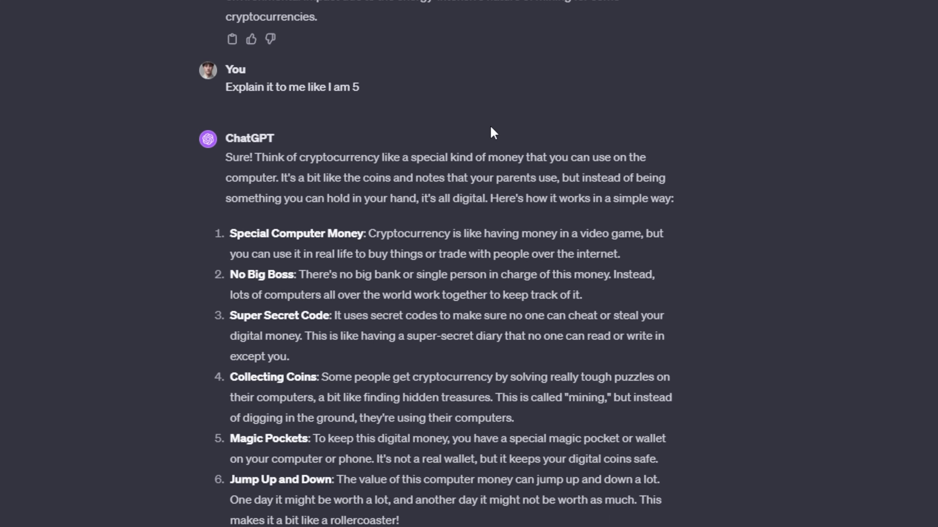
drag(262, 158, 644, 155)
drag(226, 177, 603, 175)
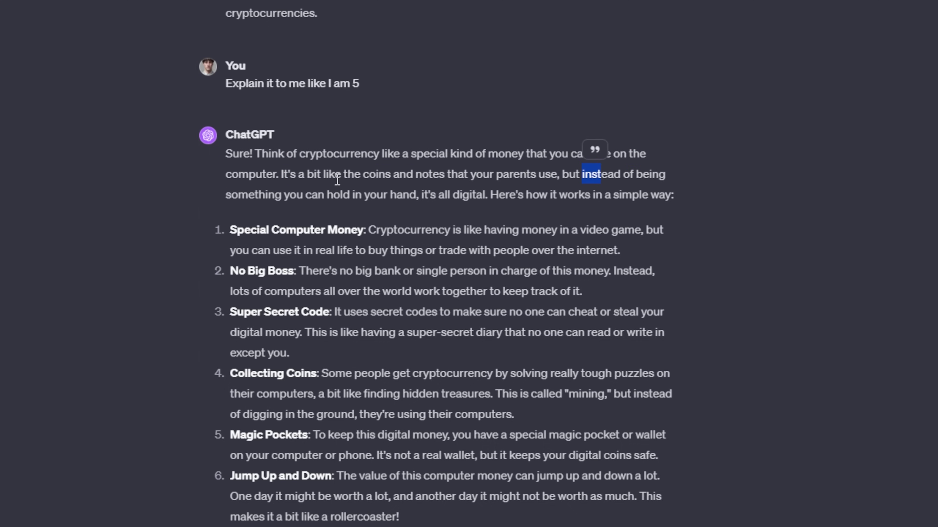
click(244, 192)
drag(244, 193, 460, 194)
click(498, 195)
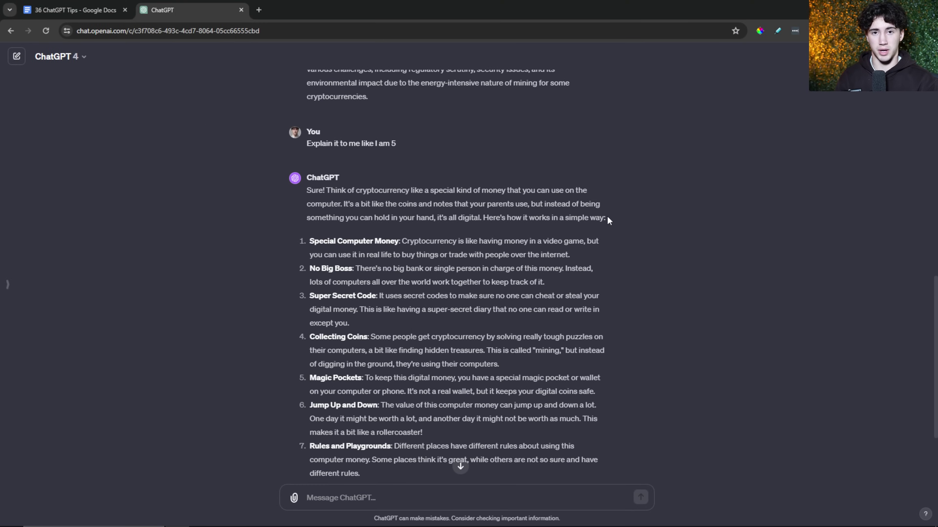
Start a new chat and send the prompt "what is the mitochondria".
key(ctrl+shift+o)
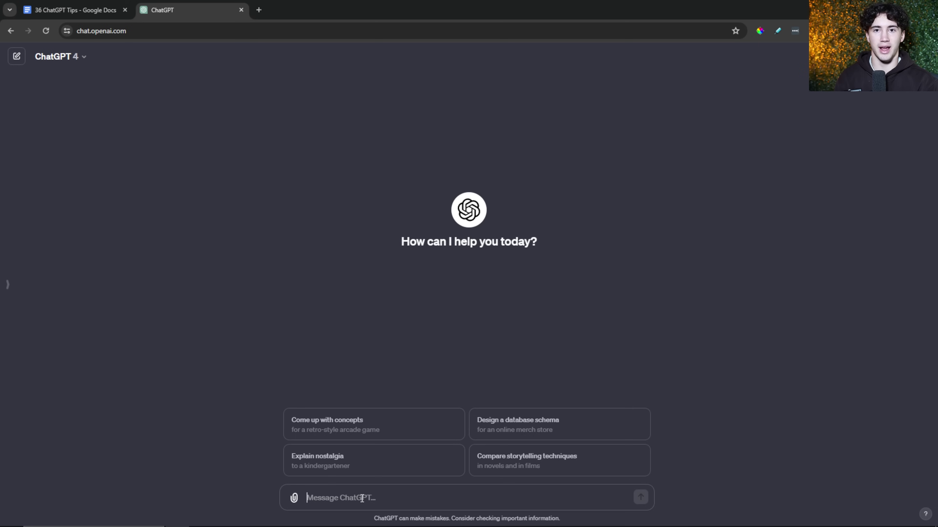
text(w)
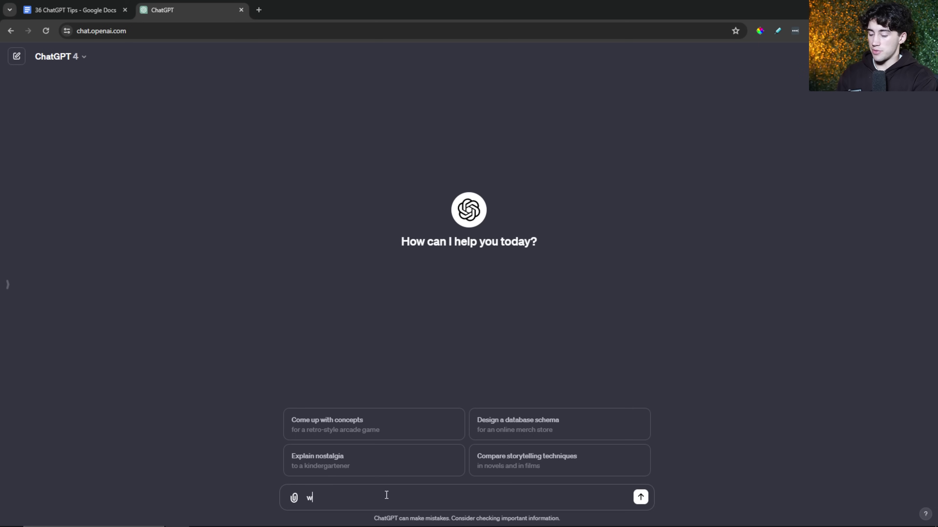
text(hat is the )
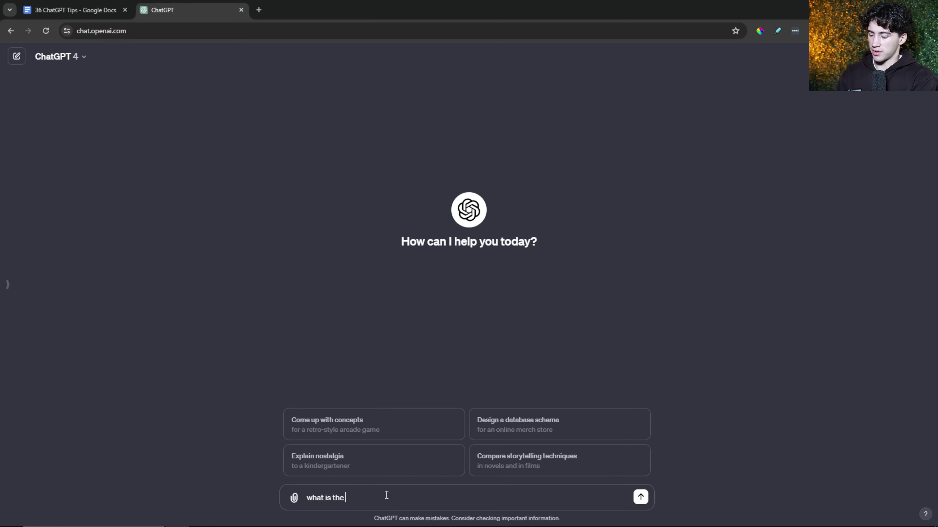
text(mitochondria)
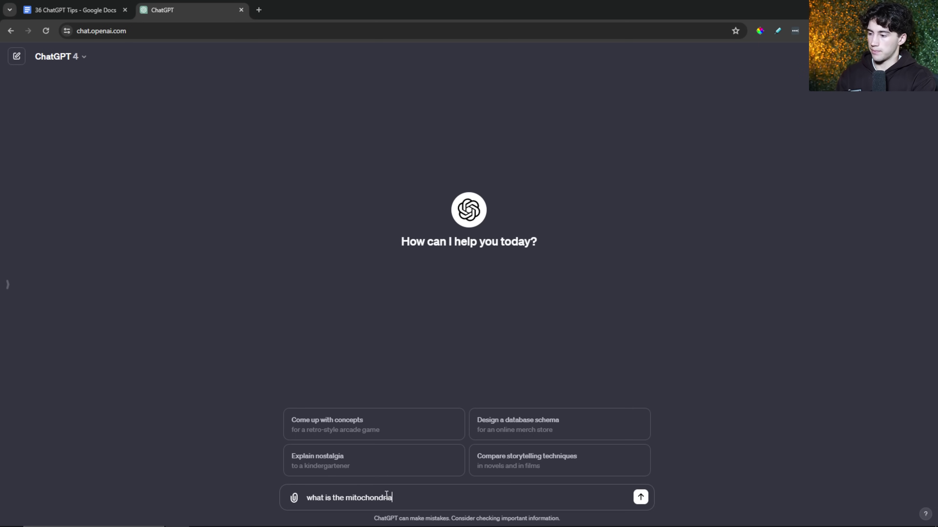
click(640, 497)
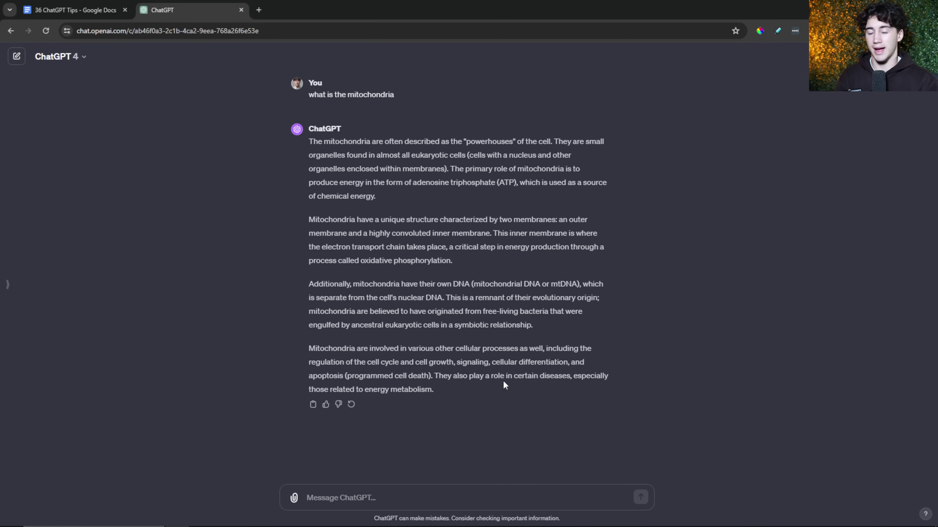
Send the follow-up prompt "Give me an analogy to better understand it's function" in the mitochondria chat.
click(446, 494)
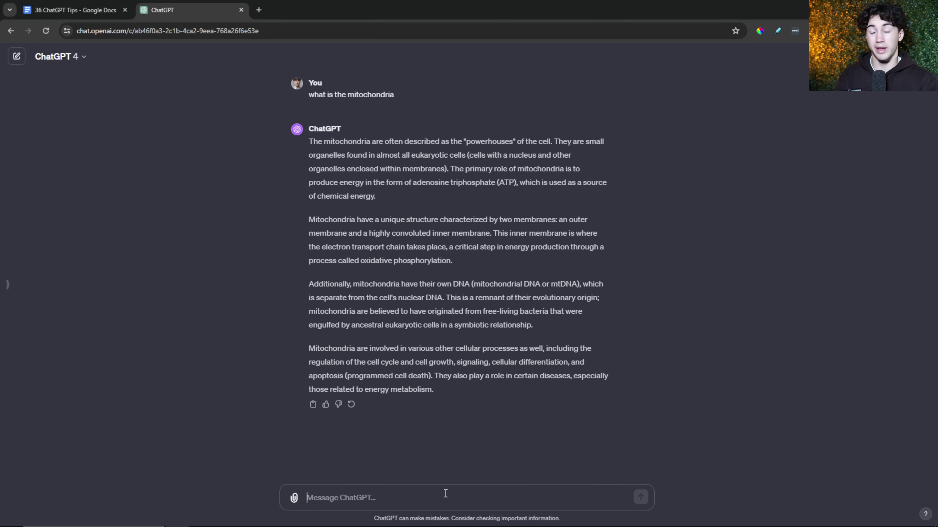
text(Give me )
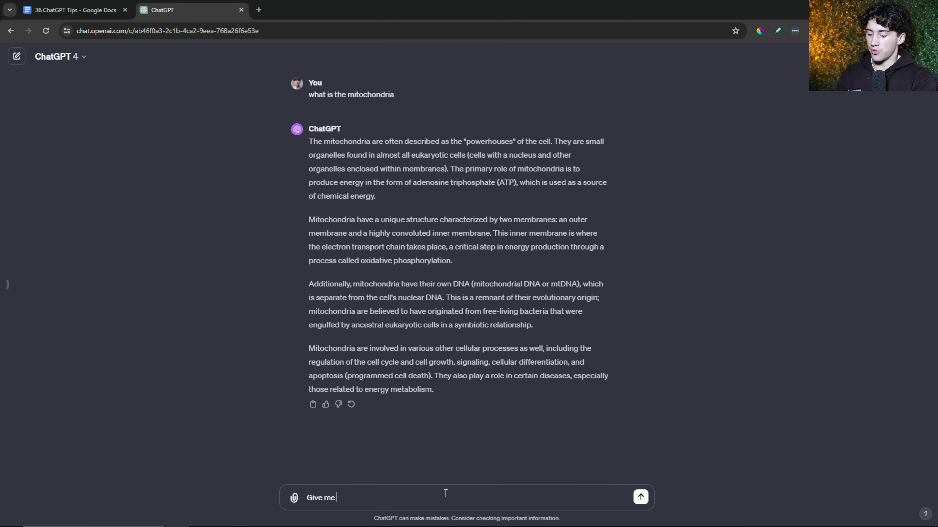
text(an analogy to be)
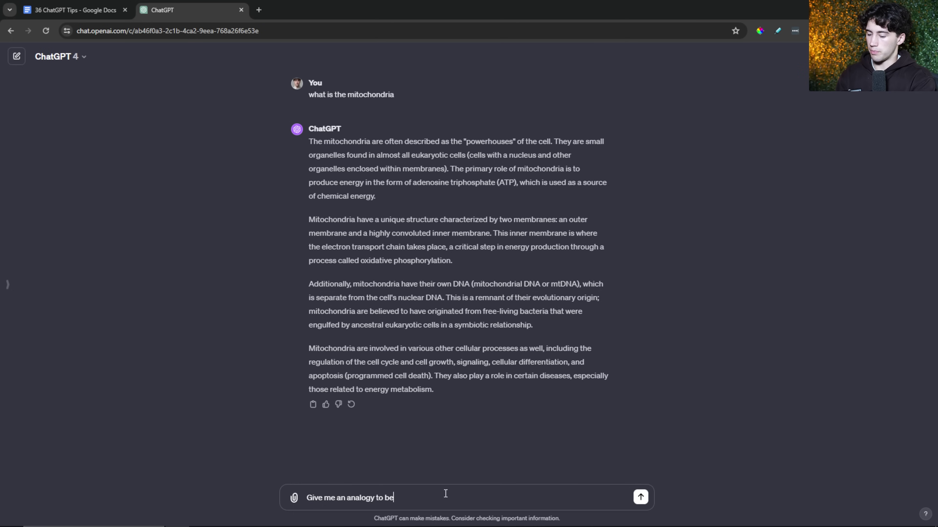
text(tter understand it's functi)
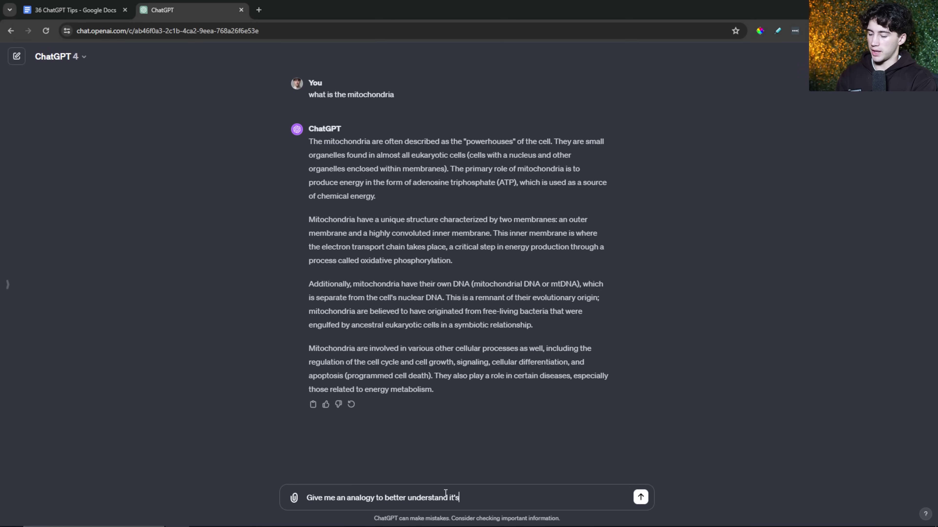
text(on)
key(Return)
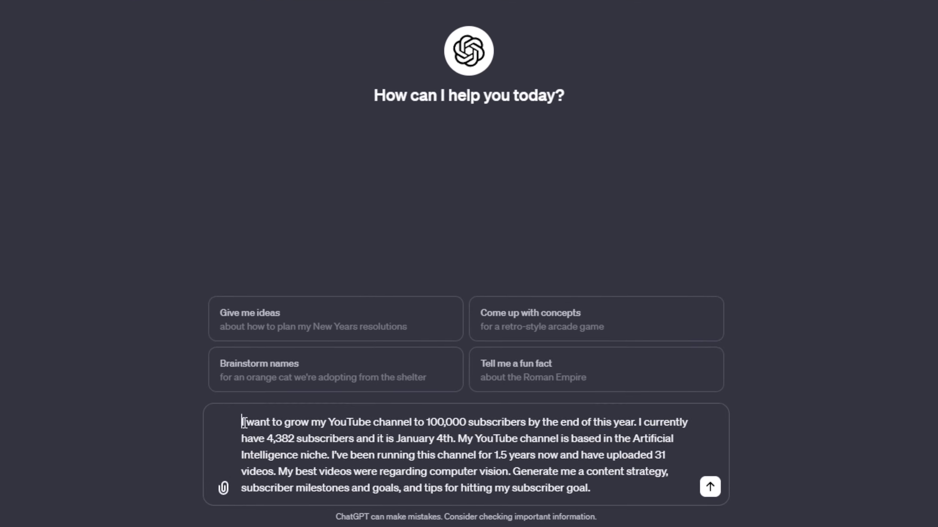
Send the prepared prompt about growing the YouTube channel to 100,000 subscribers and review the reply's subscriber milestones and content strategy.
drag(226, 416, 581, 485)
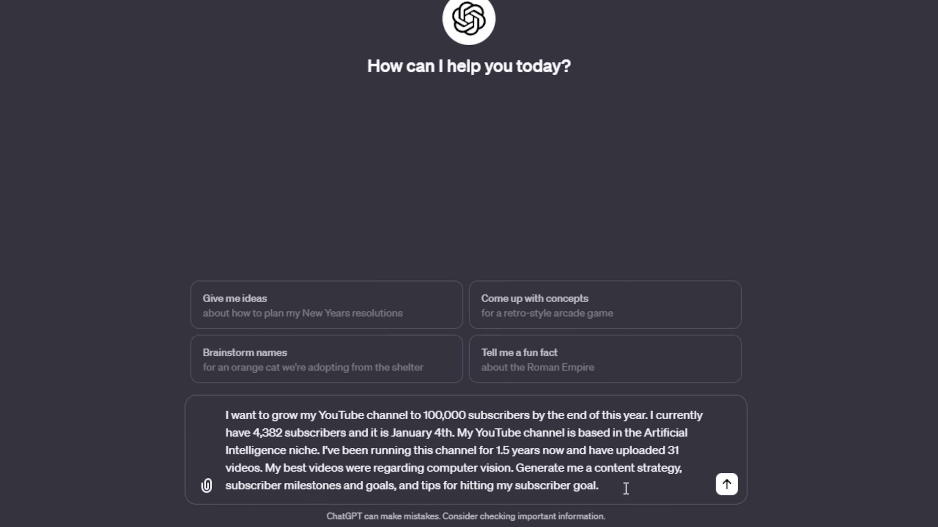
click(725, 485)
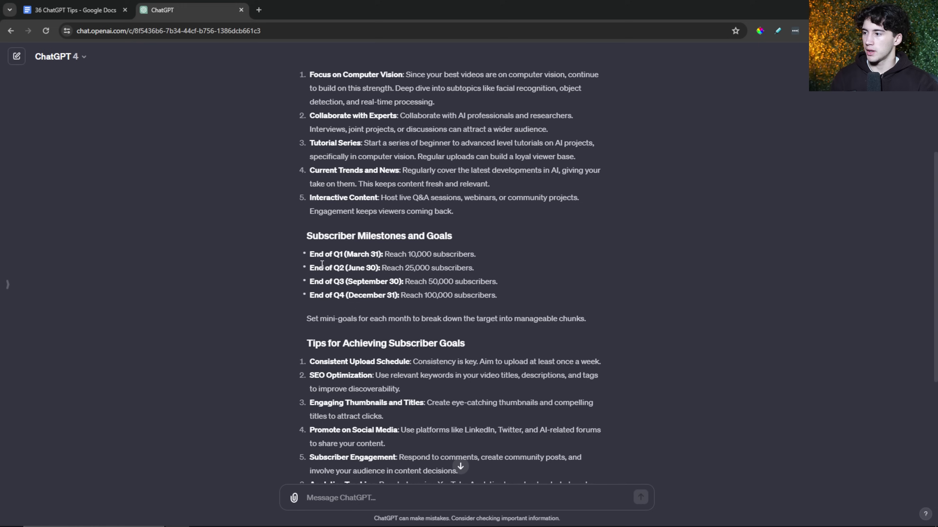
drag(310, 268, 348, 284)
drag(504, 297, 386, 255)
click(462, 278)
scroll(461, 278, up, 3)
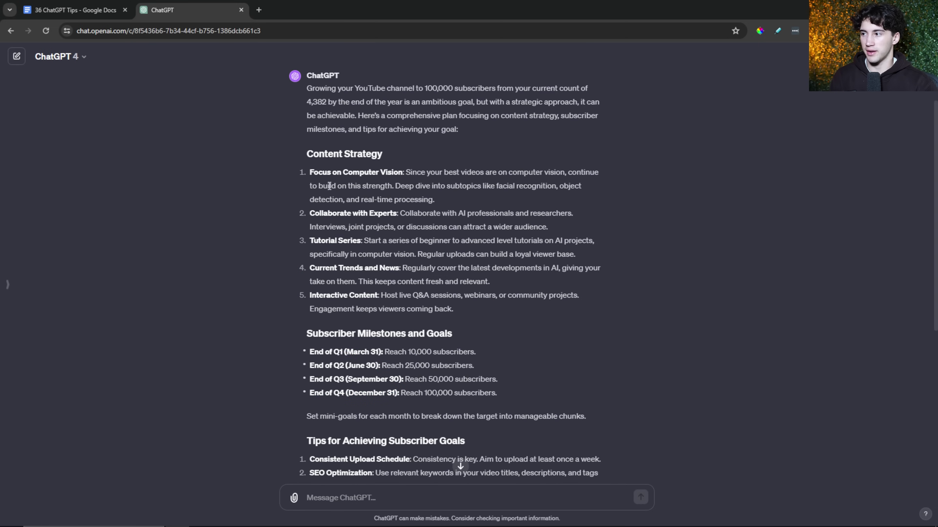
drag(312, 169, 540, 305)
click(540, 316)
scroll(542, 333, up, 3)
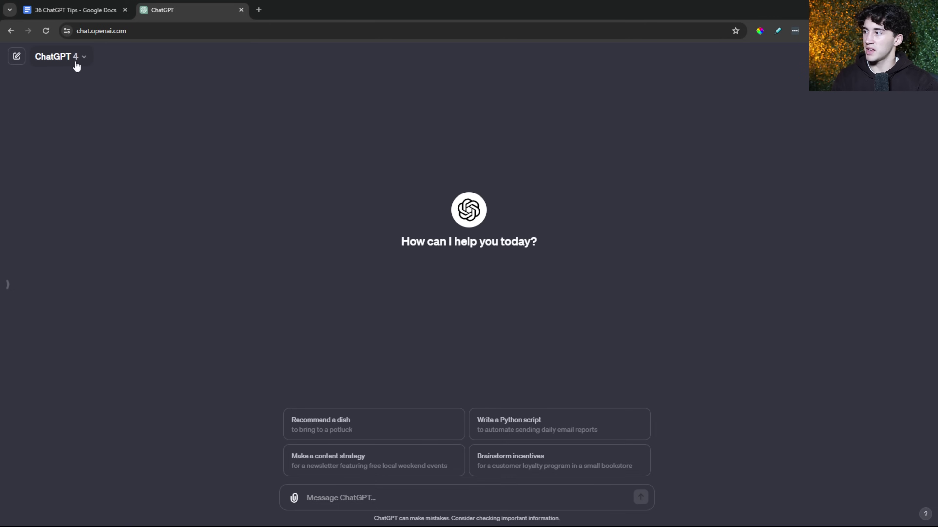
Switch the new chat's model from GPT-4 to Plugins and check in the plugin list that AI Diagrams is enabled.
click(76, 65)
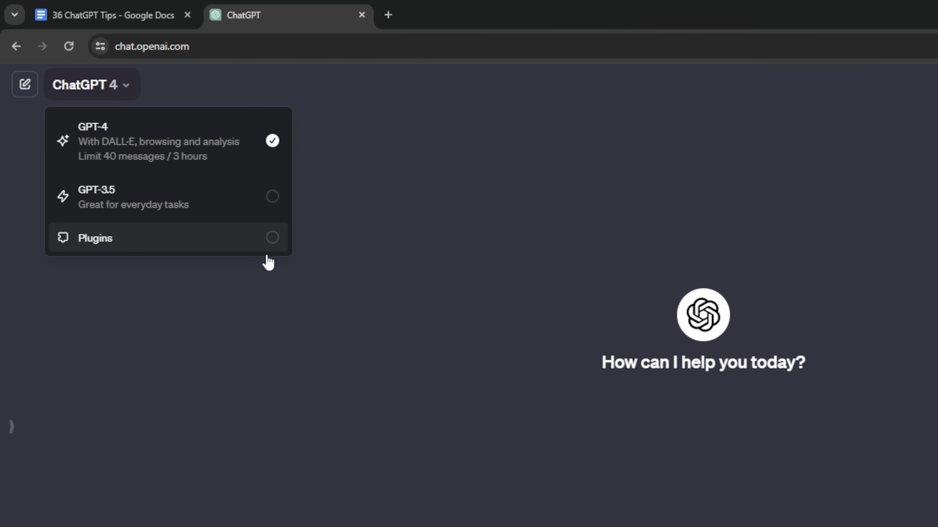
click(135, 247)
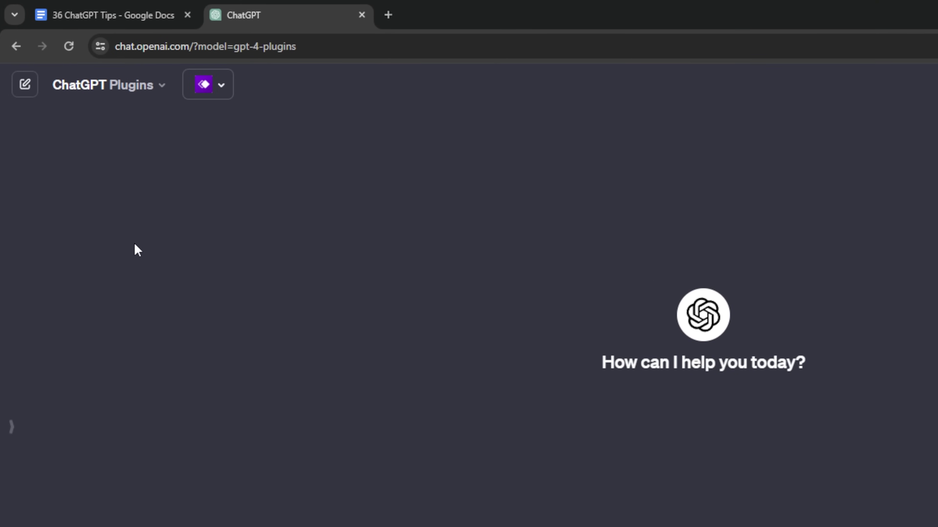
click(213, 93)
scroll(267, 223, down, 1)
scroll(268, 228, down, 3)
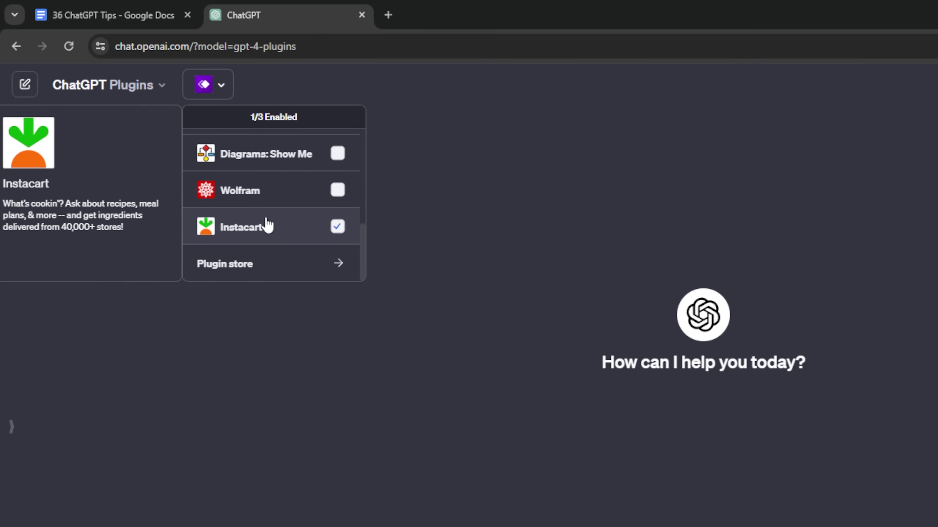
scroll(268, 226, up, 4)
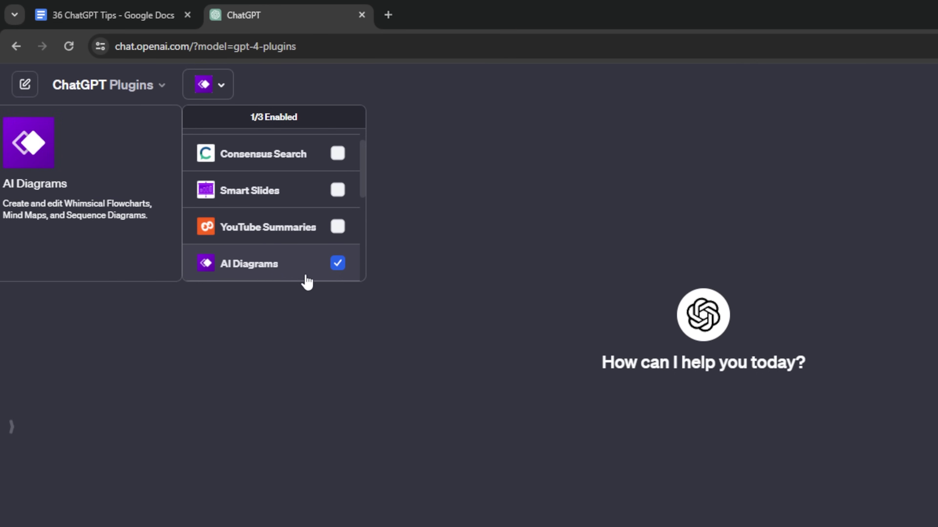
click(777, 204)
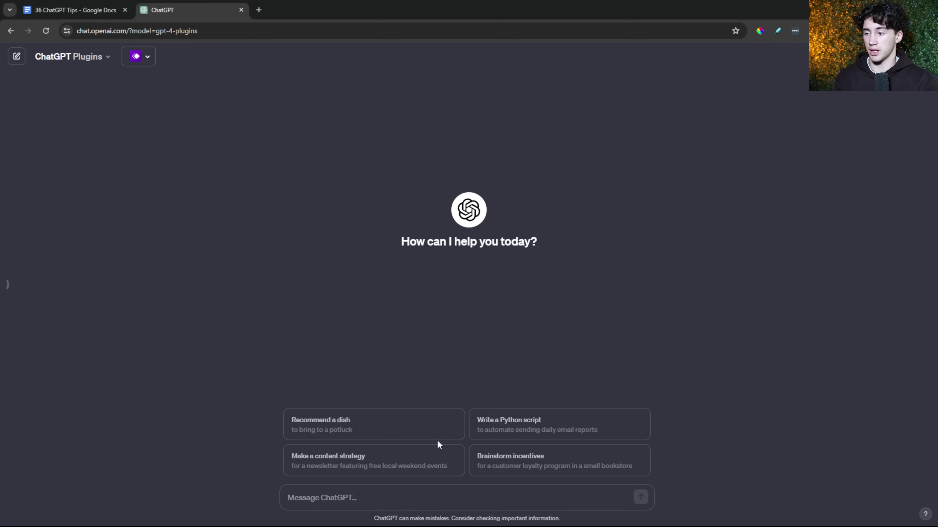
Send the prompt "Create me a niche tree for artificial intelligence create main niches, sub niches and sub sub niches".
click(373, 498)
text(Create me a niche tr)
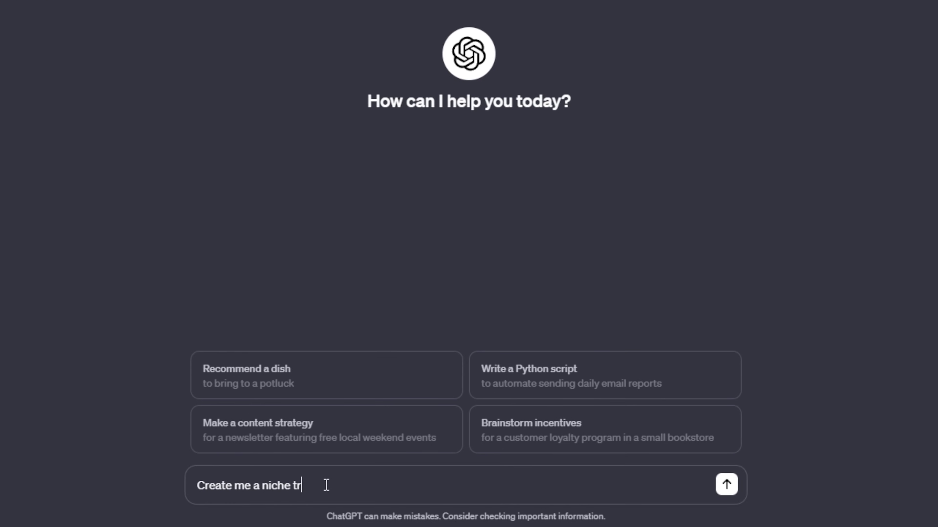
text(ee for artificial intelligence create main niches)
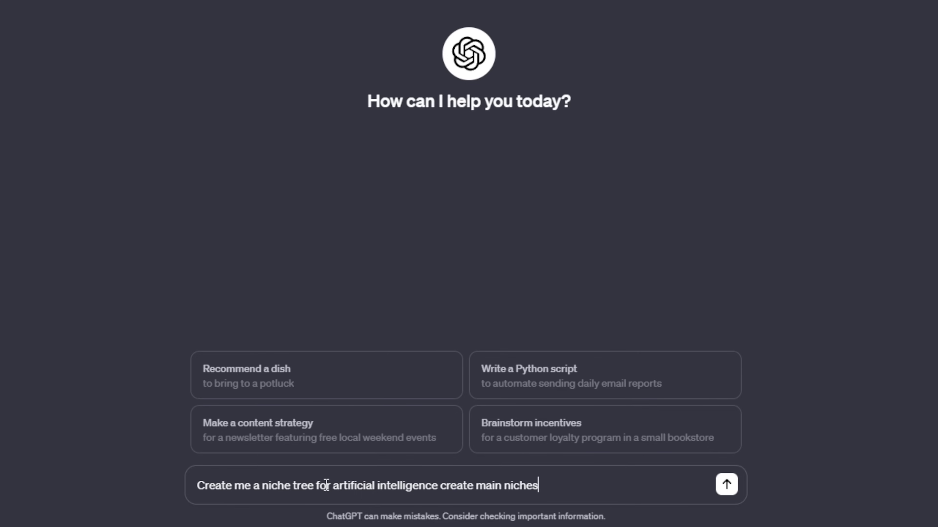
text(, sub niuche)
key(BackSpace)
key(BackSpace)
text(ches and sub sub niches)
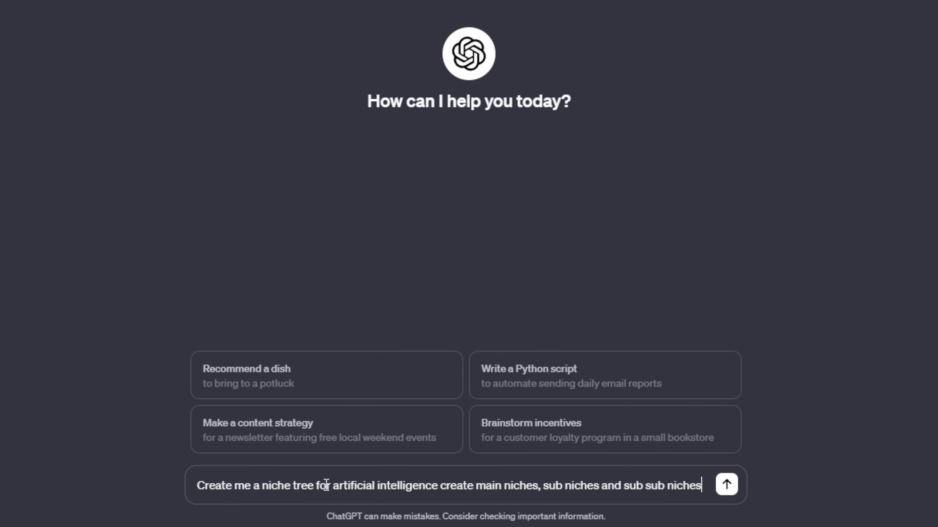
key(Return)
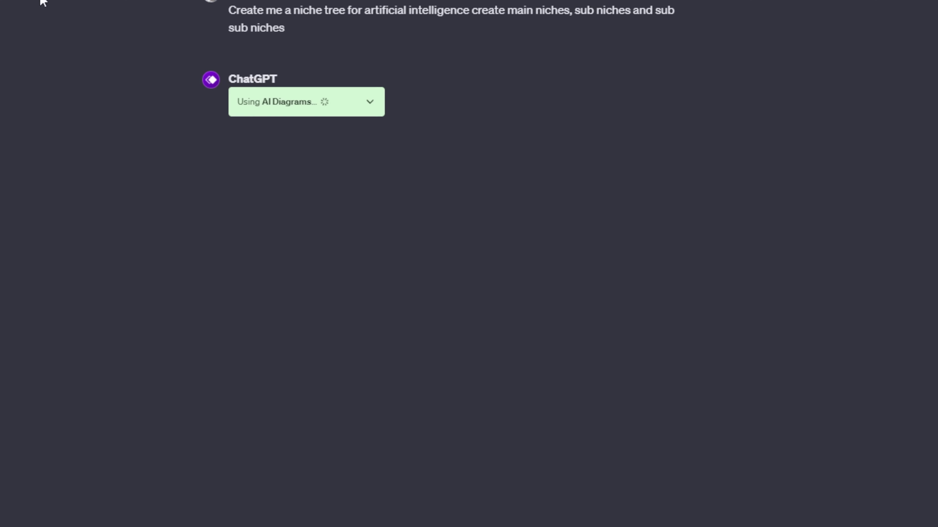
Check the request sent to AI Diagrams, collapse it, and open the finished niche tree diagram in Whimsical.
click(371, 115)
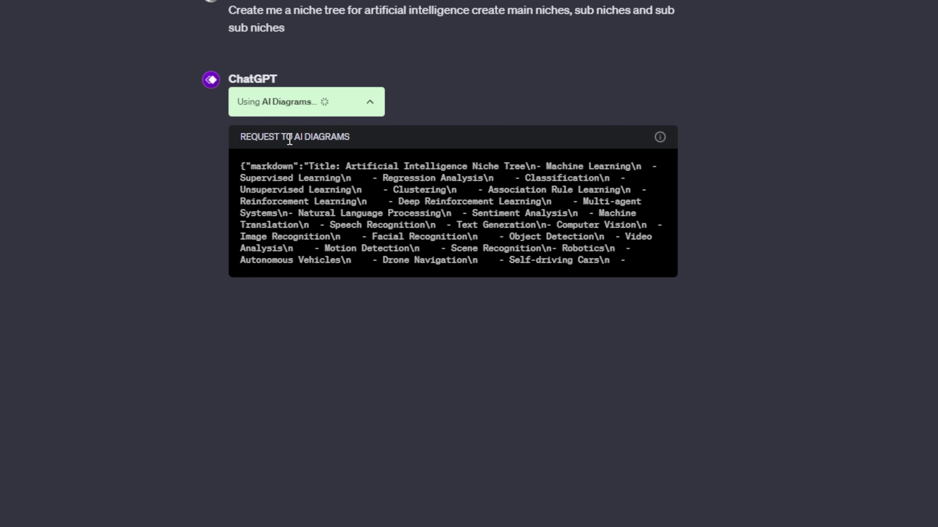
click(370, 106)
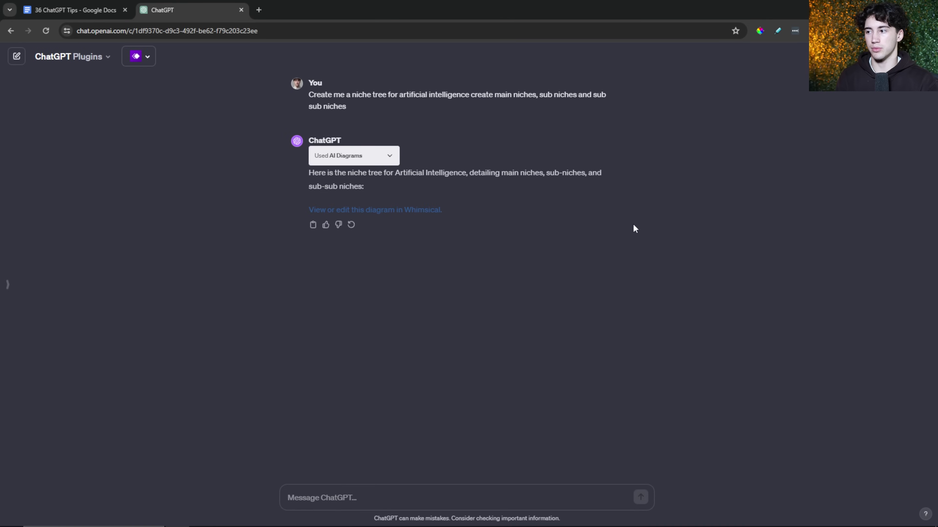
click(398, 211)
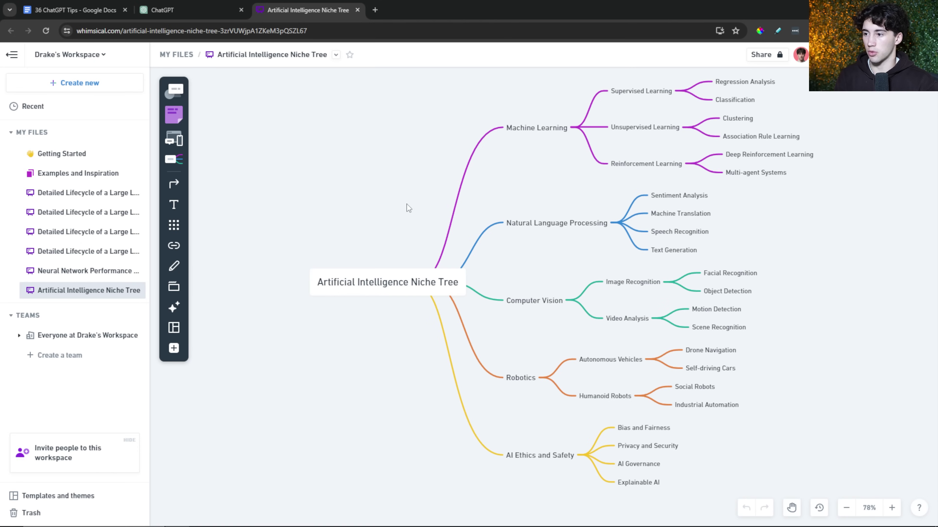
Reposition the whole mind map by moving its central "Artificial Intelligence Niche Tree" topic on the canvas, then deselect it.
right_click(334, 203)
click(379, 143)
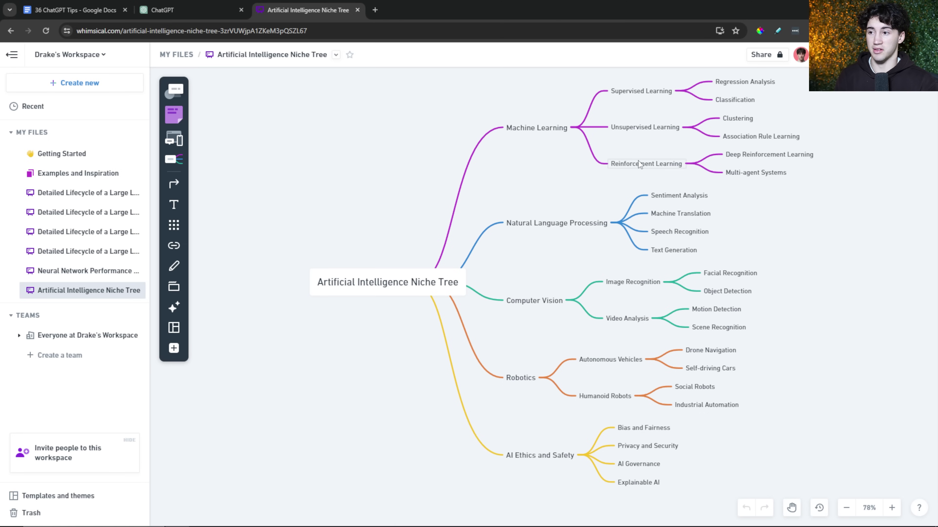
drag(363, 293, 347, 268)
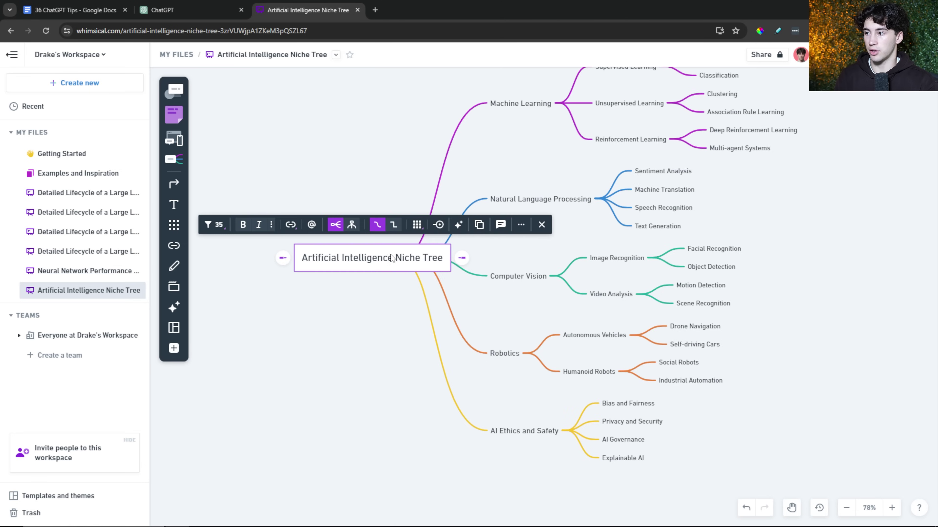
drag(403, 267, 387, 317)
click(526, 196)
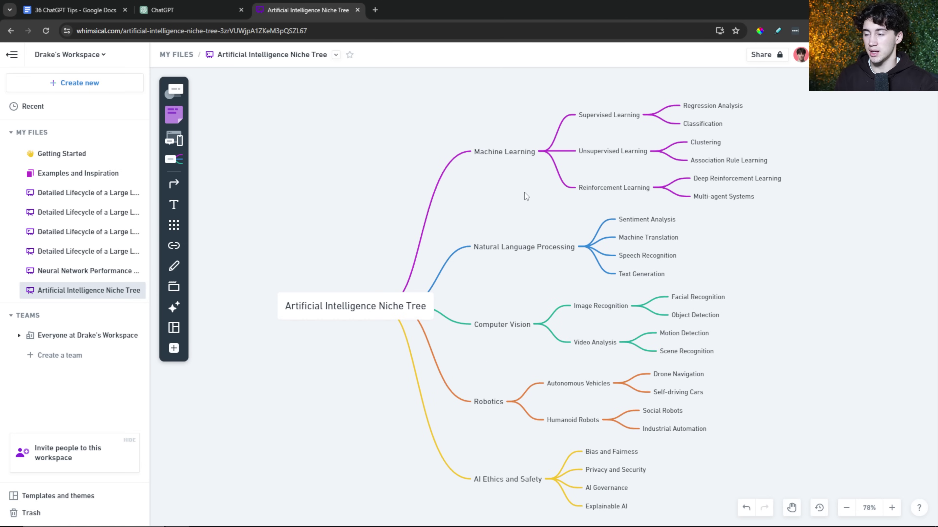
Examine the mind map's main niches, such as Natural Language Processing and Computer Vision, with their sub niches and sub sub niches.
click(522, 247)
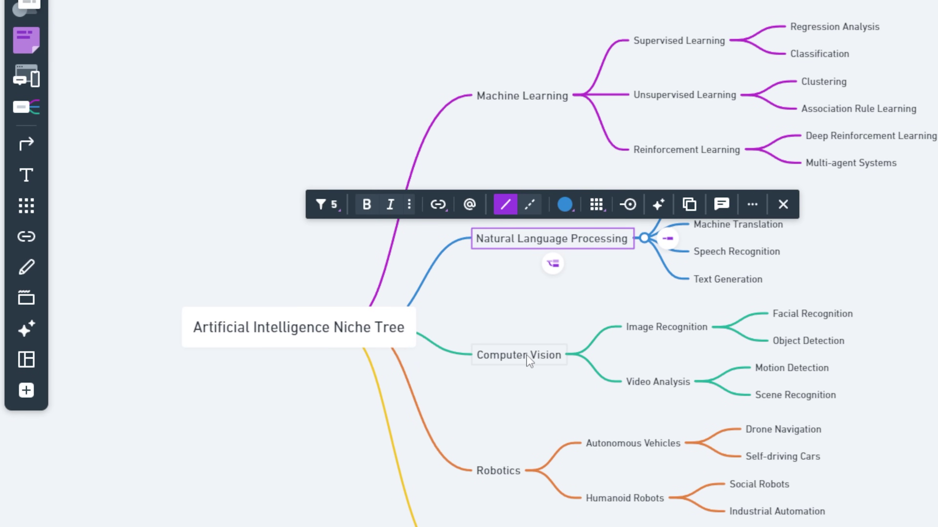
click(508, 328)
click(508, 455)
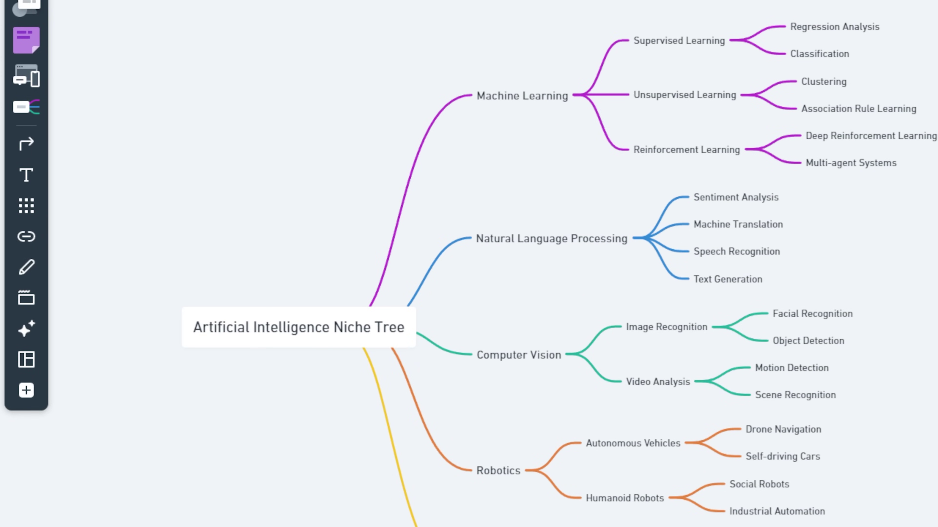
drag(639, 526, 885, 20)
key(Escape)
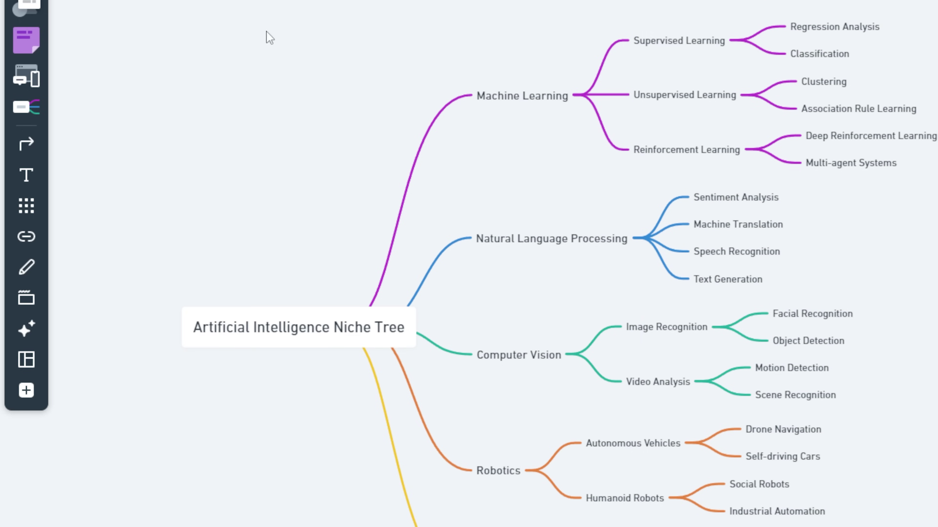
Return to the ChatGPT chat, open the plugin store, and browse all plugins and the popular ones.
click(186, 11)
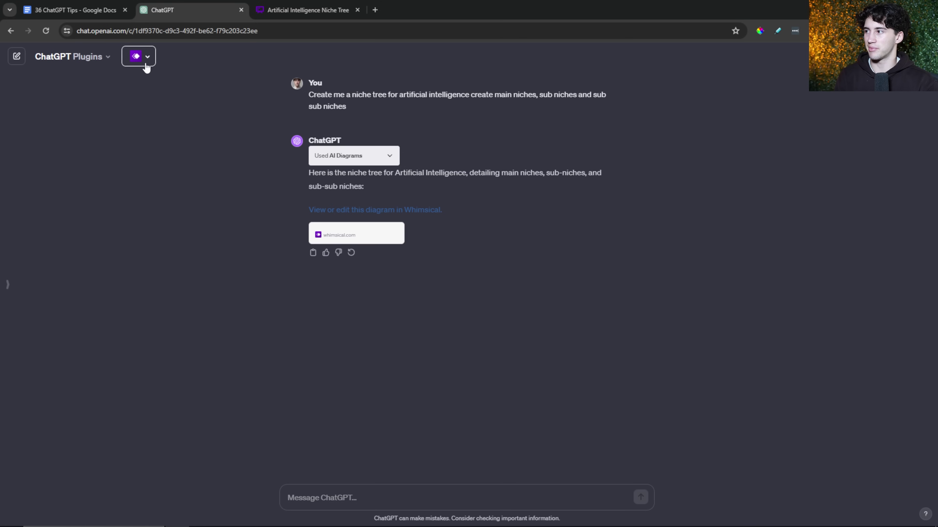
click(147, 63)
scroll(197, 172, down, 3)
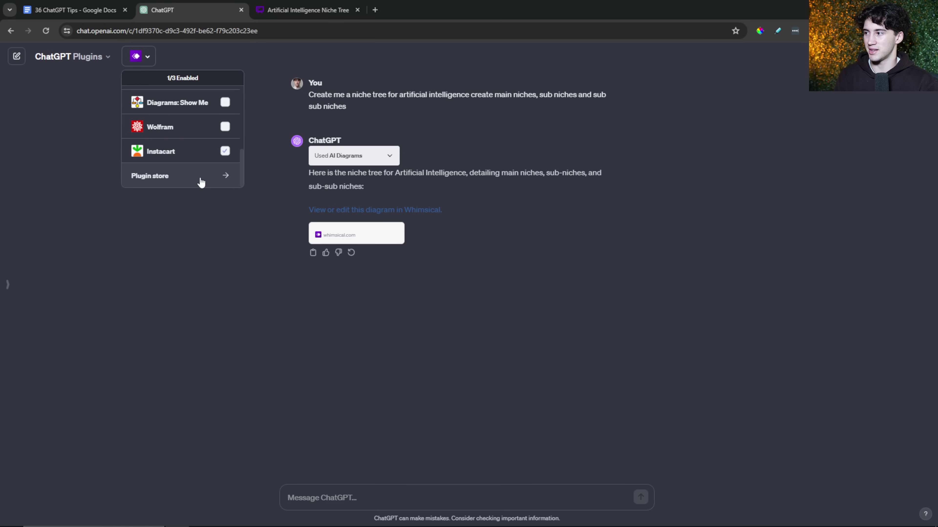
click(200, 181)
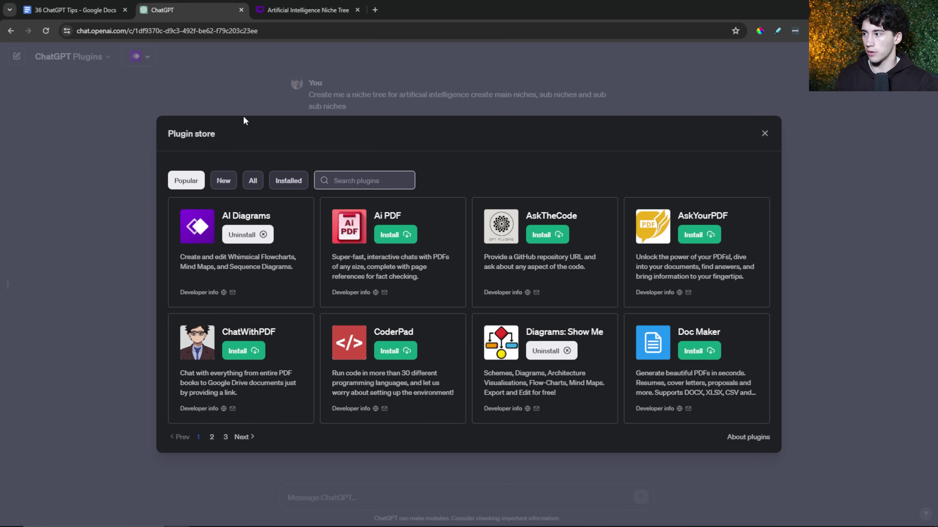
click(253, 181)
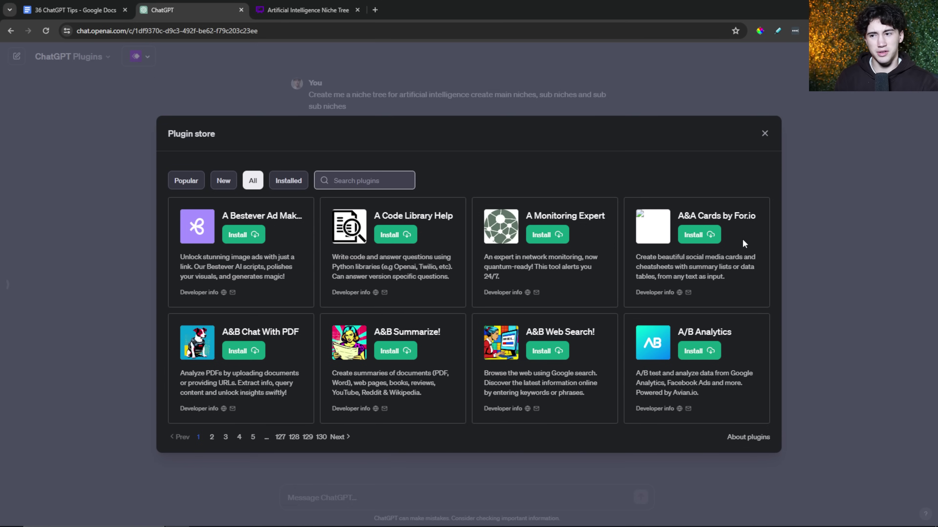
click(186, 180)
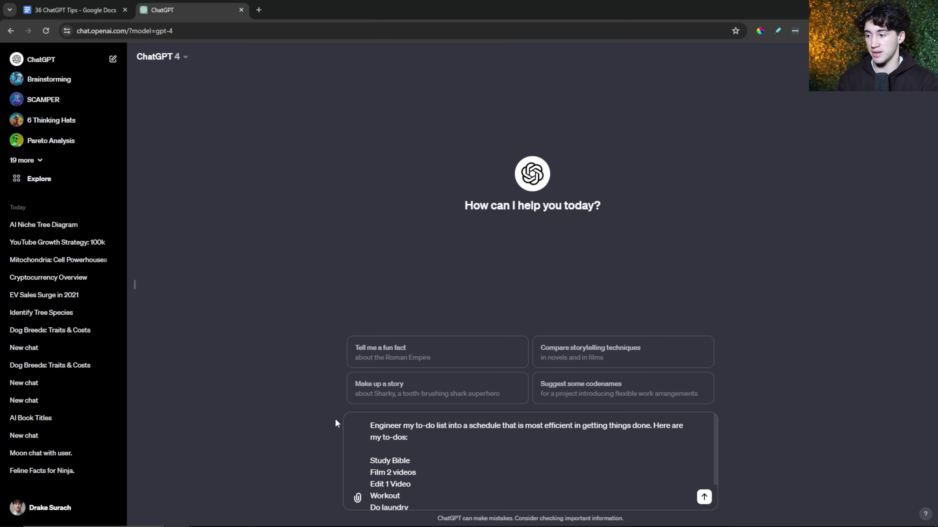
Open the custom instructions, review the entry about Sunday church from 9:30 am to 12:00 pm, and close them.
click(52, 508)
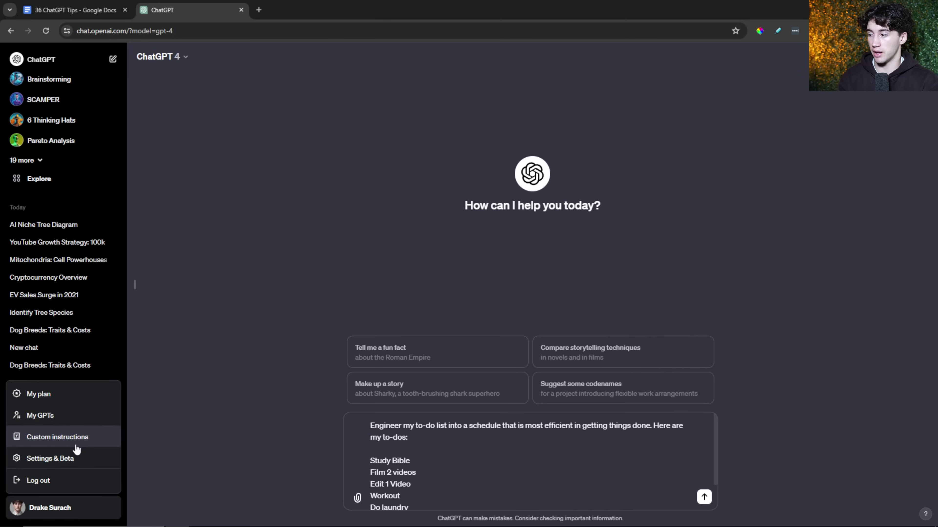
click(74, 440)
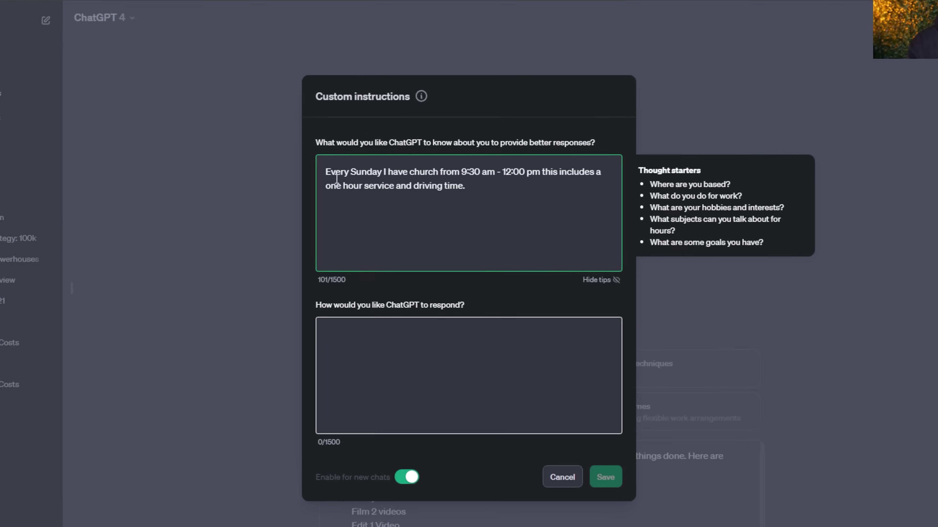
click(515, 197)
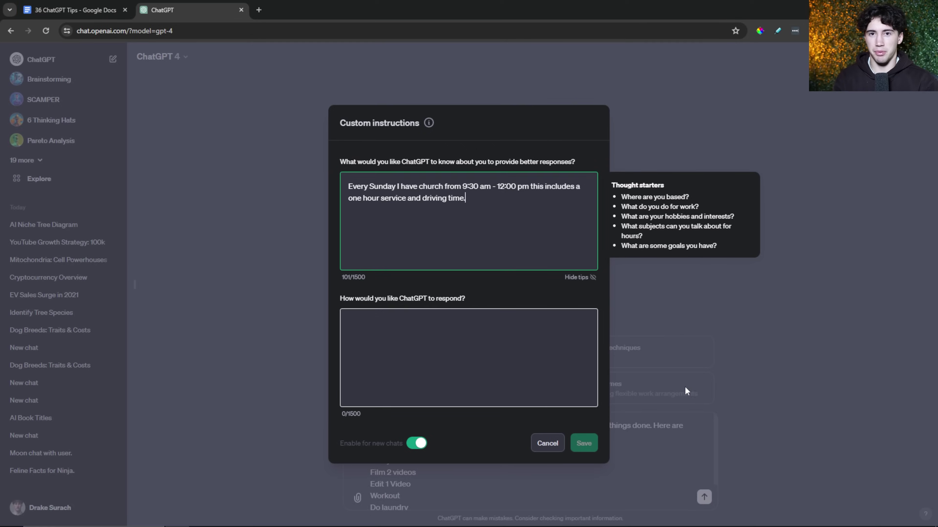
click(788, 449)
Add the line "Sunday, December 31st:" above the tasks in the to-do schedule prompt, check the task list, and send it.
drag(252, 394, 273, 391)
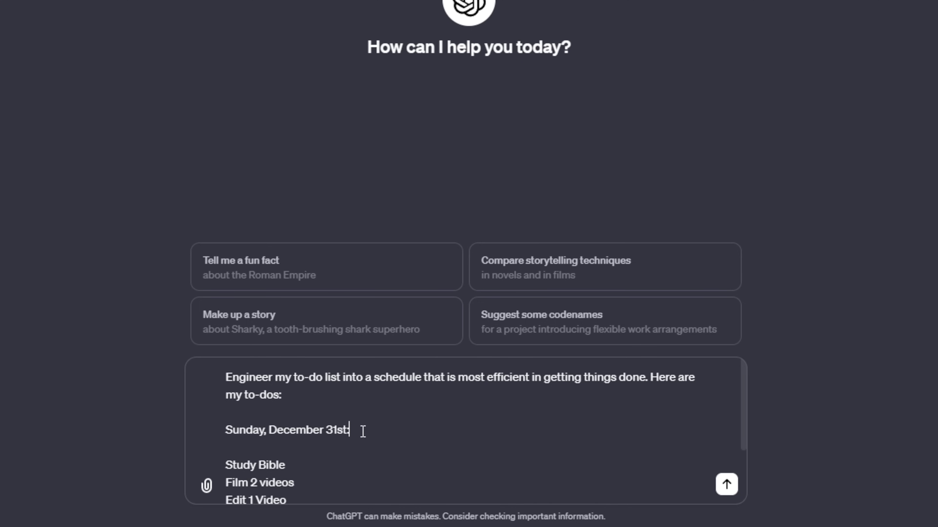
scroll(361, 430, down, 2)
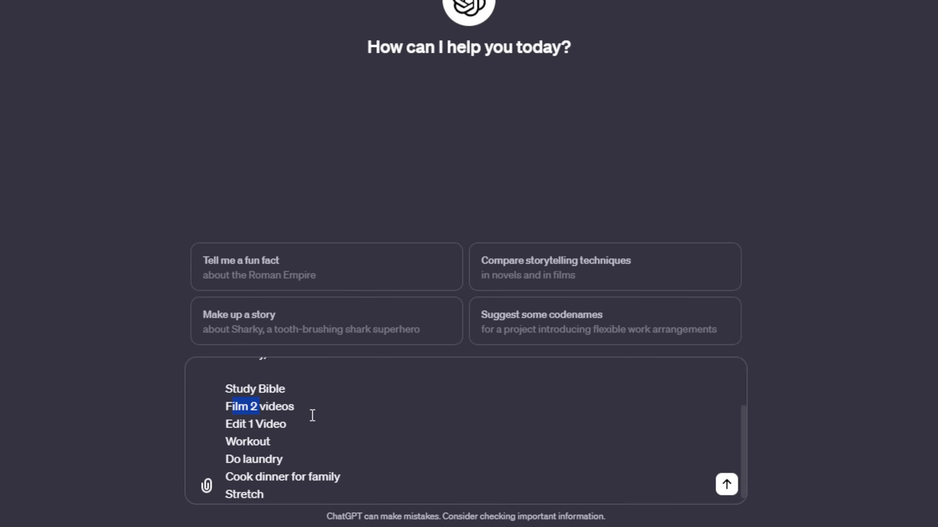
drag(226, 415, 293, 412)
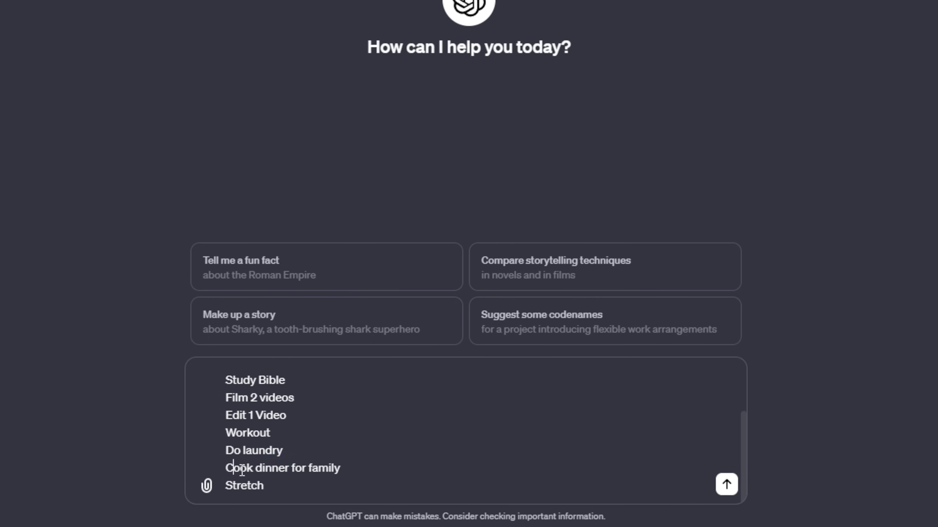
click(354, 485)
scroll(407, 491, up, 3)
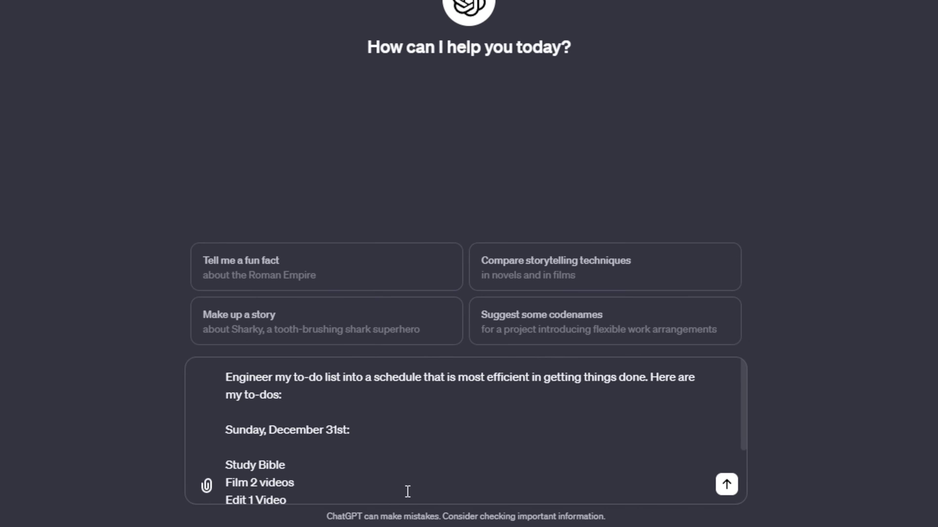
click(726, 485)
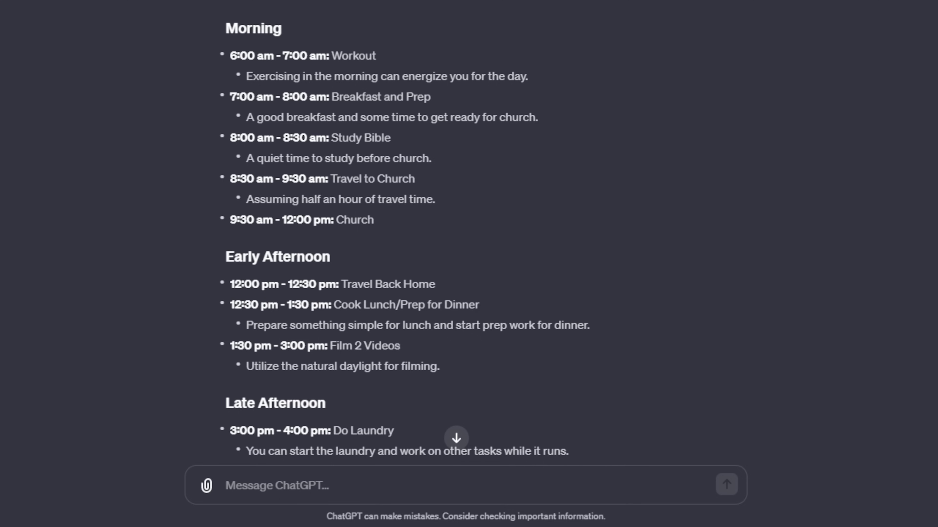
Read through the generated Sunday schedule from Morning to the closing notes, checking the laundry and evening time blocks.
scroll(408, 237, down, 3)
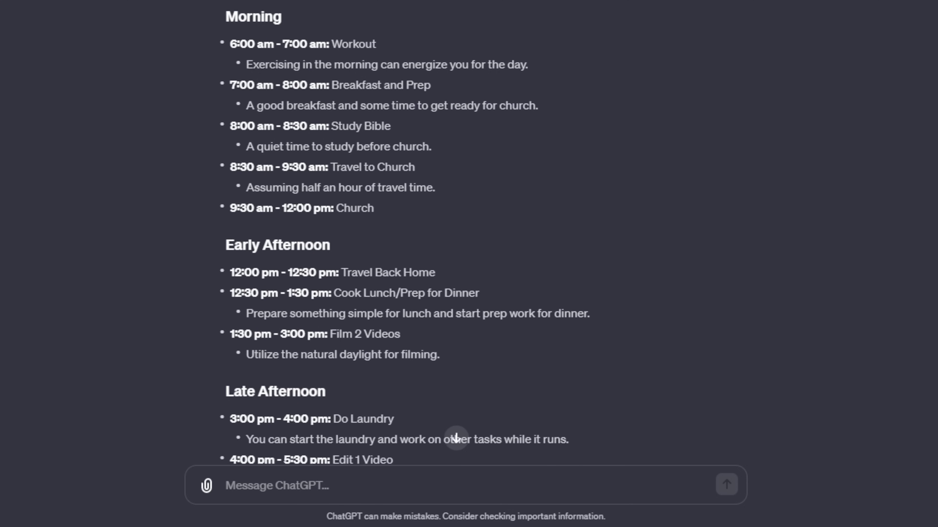
scroll(408, 236, down, 5)
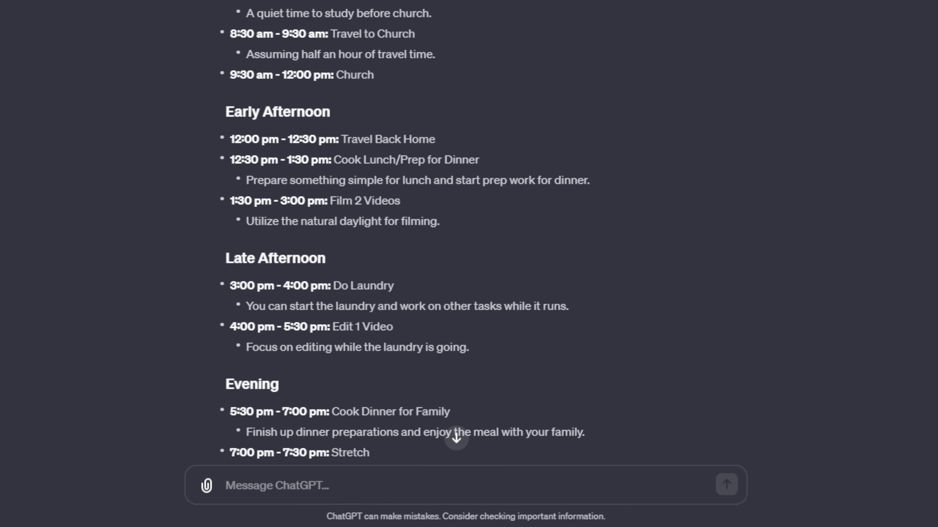
scroll(408, 236, down, 3)
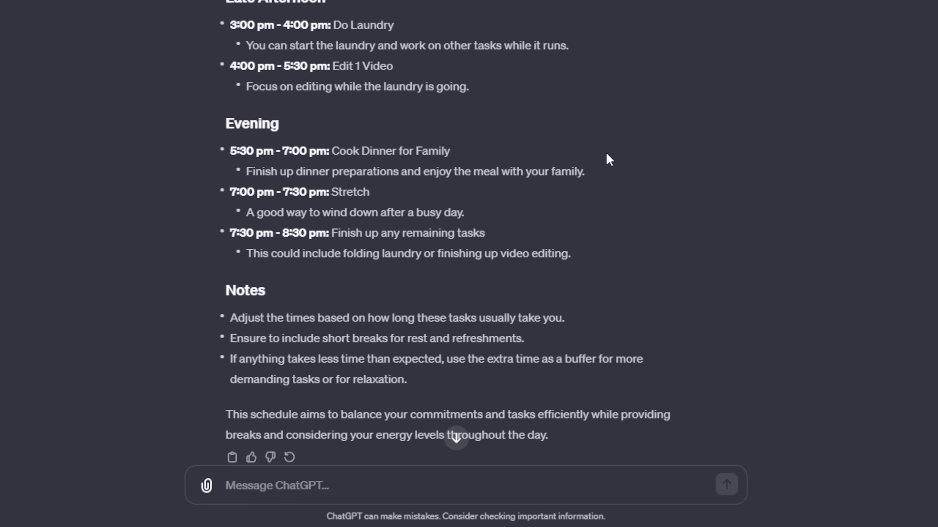
drag(246, 46, 319, 46)
click(232, 30)
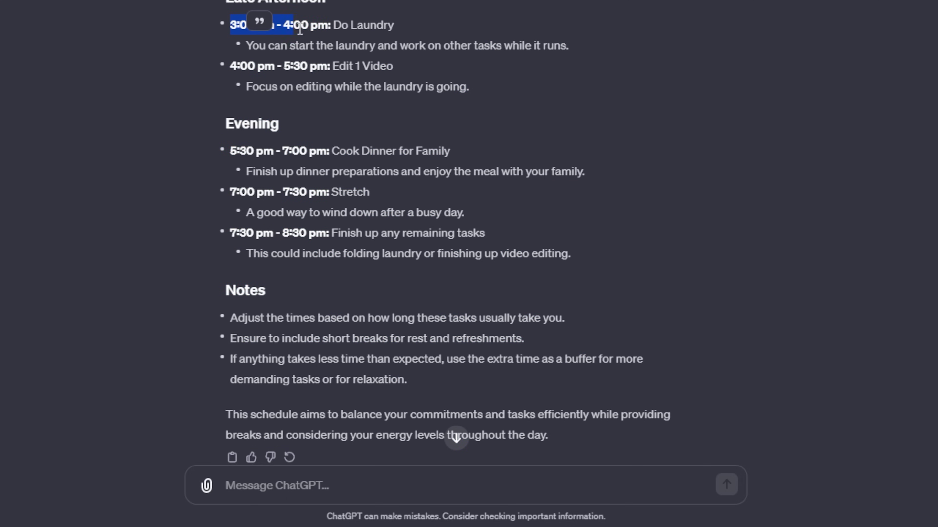
click(455, 29)
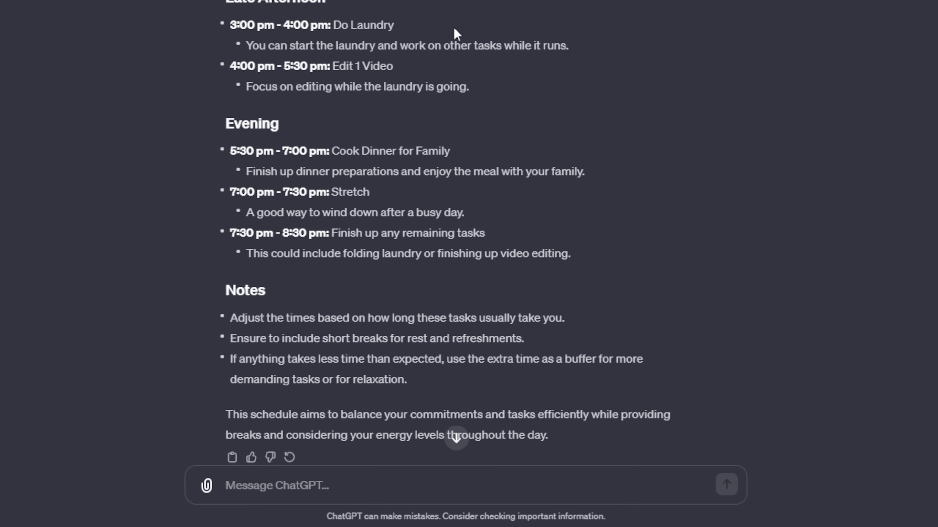
scroll(455, 28, down, 1)
drag(225, 257, 259, 263)
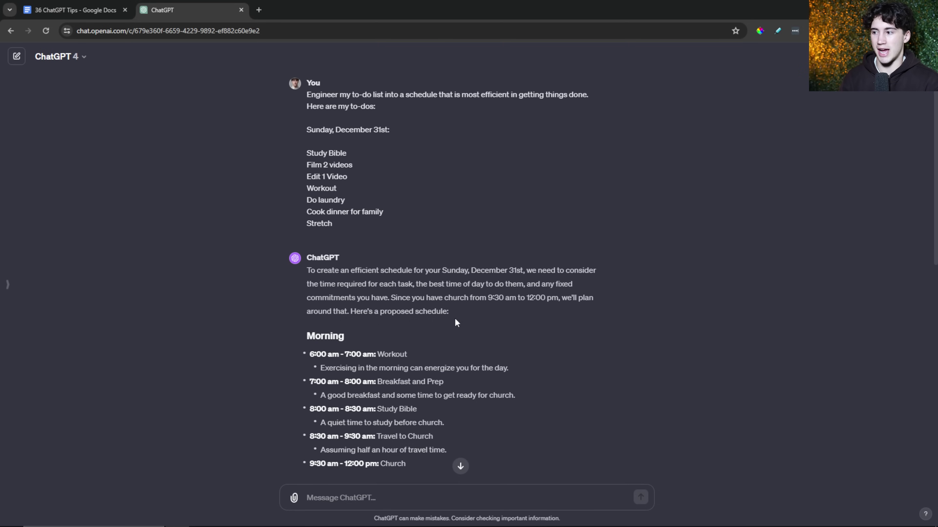
Compare the schedule's morning and afternoon blocks, including the video filming slot, with the to-do list in the prompt.
scroll(456, 319, down, 4)
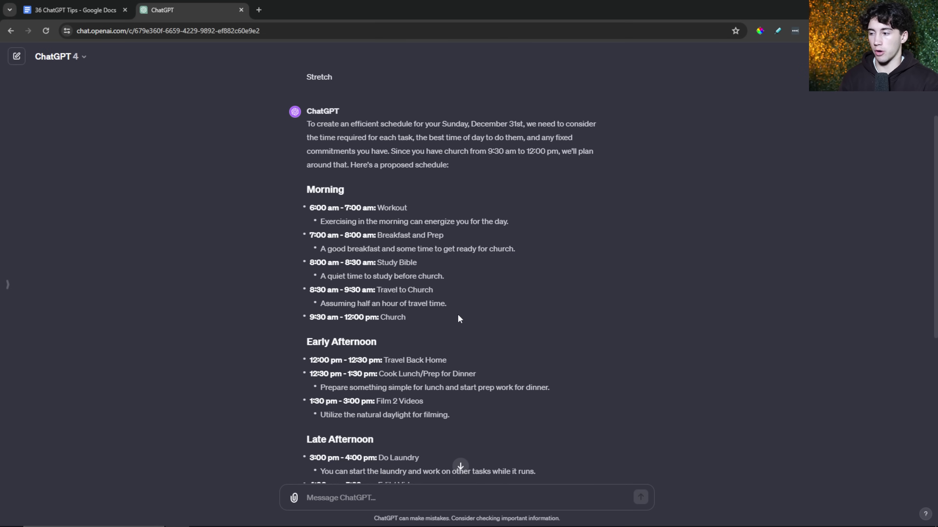
scroll(459, 319, down, 1)
drag(427, 351, 377, 352)
click(443, 353)
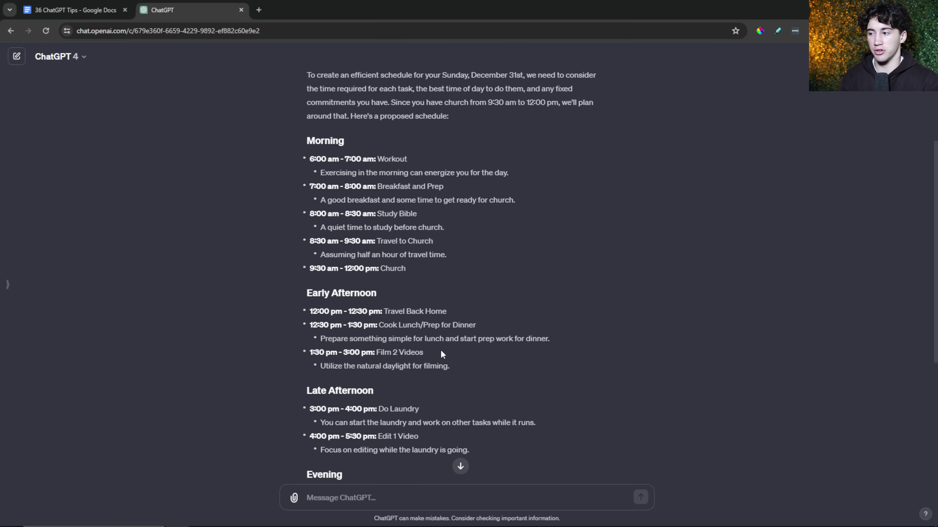
scroll(469, 354, up, 5)
scroll(455, 258, down, 5)
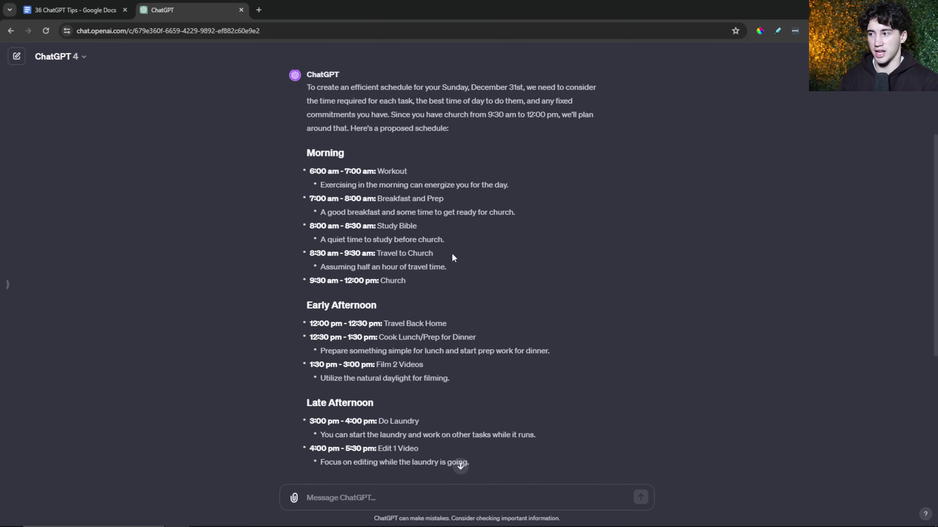
scroll(454, 257, up, 5)
Open the share-link dialog for the "Efficient Sunday To-Do Schedule" chat and look through the conversation preview.
click(8, 284)
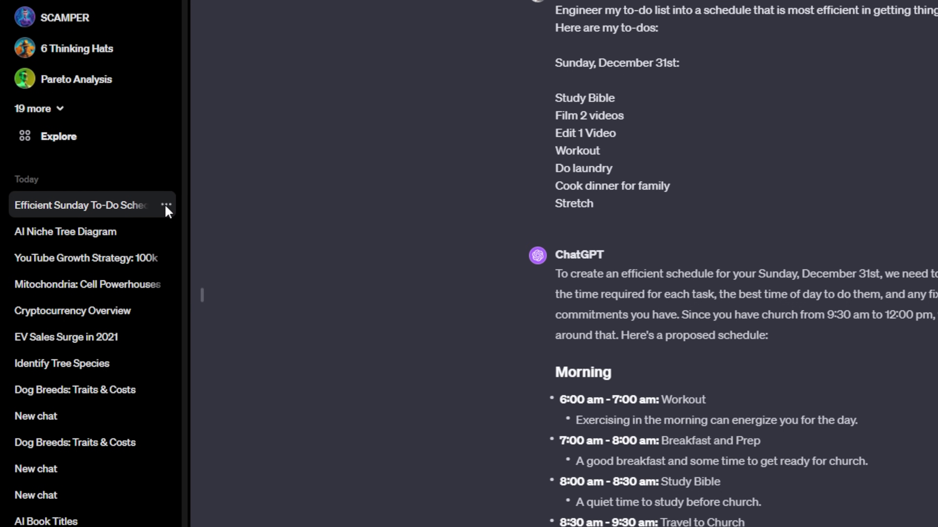
click(166, 205)
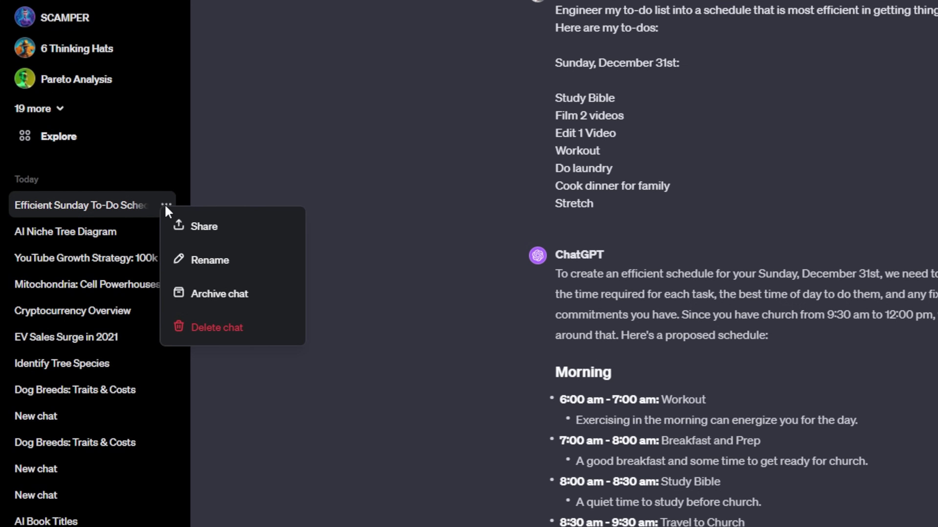
click(243, 235)
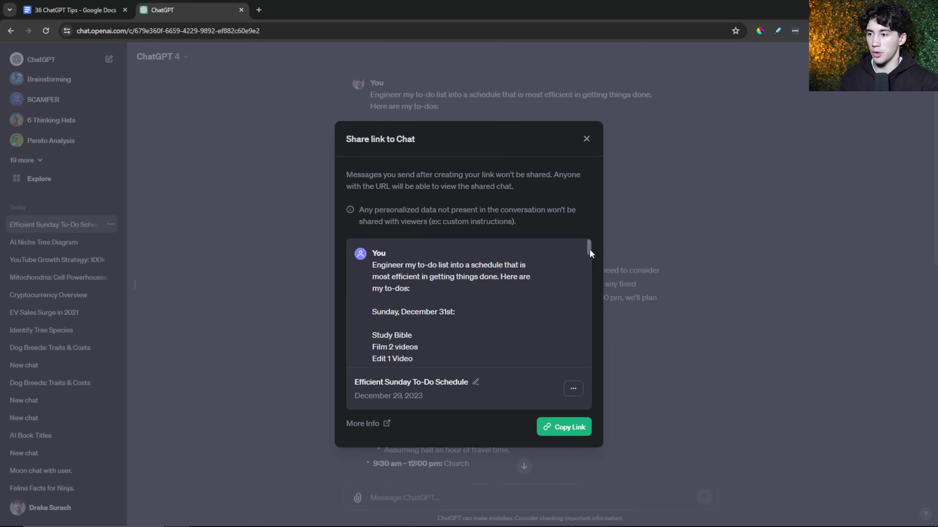
drag(588, 248, 591, 375)
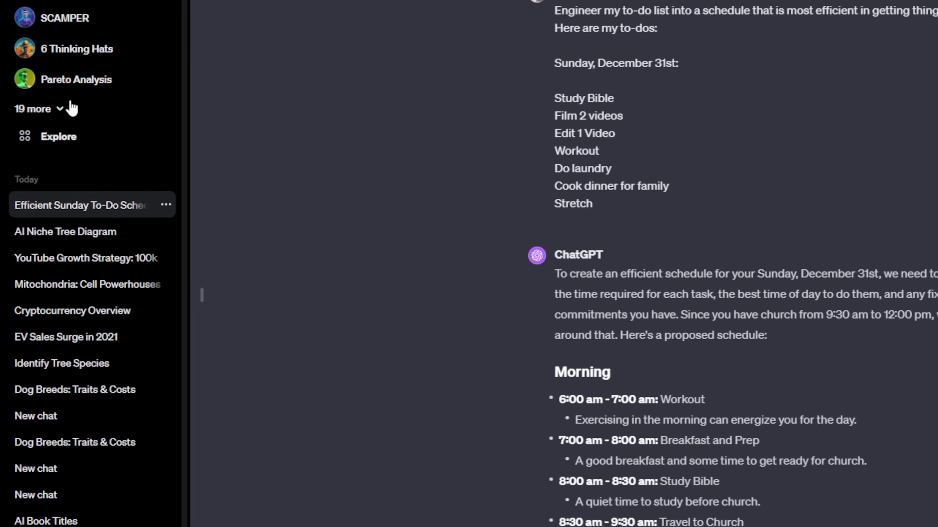
Expand the full list of custom GPTs, open the 5 Whys Analysis GPT, and hide the chat history.
click(67, 108)
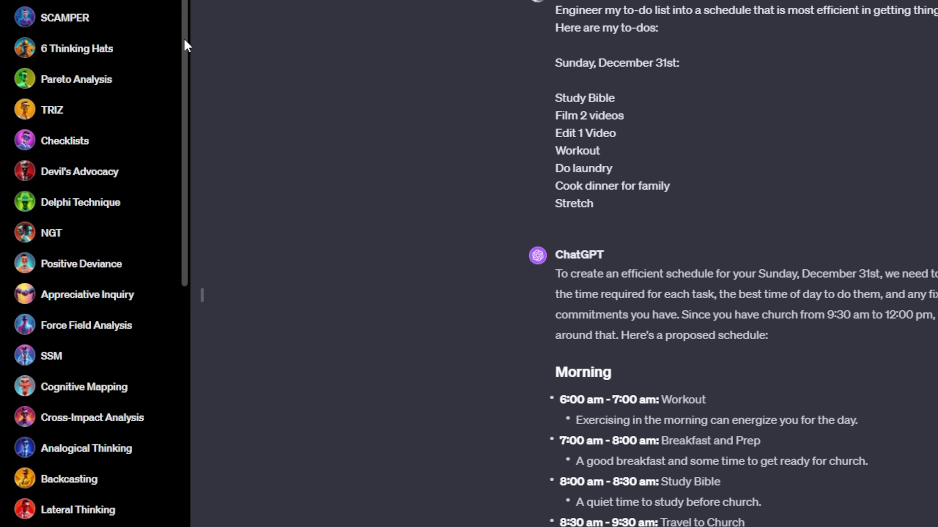
mouse_move(183, 38)
mouse_down()
mouse_move(176, 125)
mouse_move(172, 33)
mouse_up()
drag(184, 24, 182, 121)
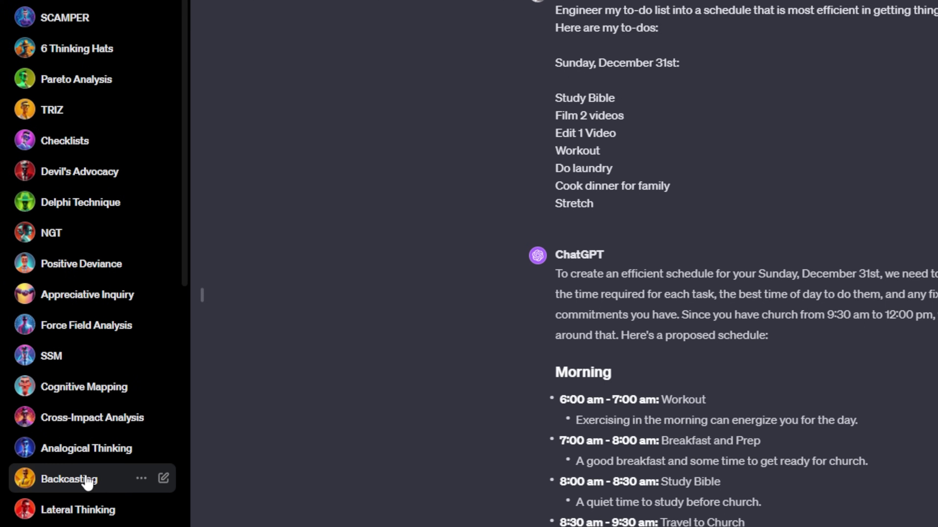
scroll(63, 494, down, 2)
click(84, 501)
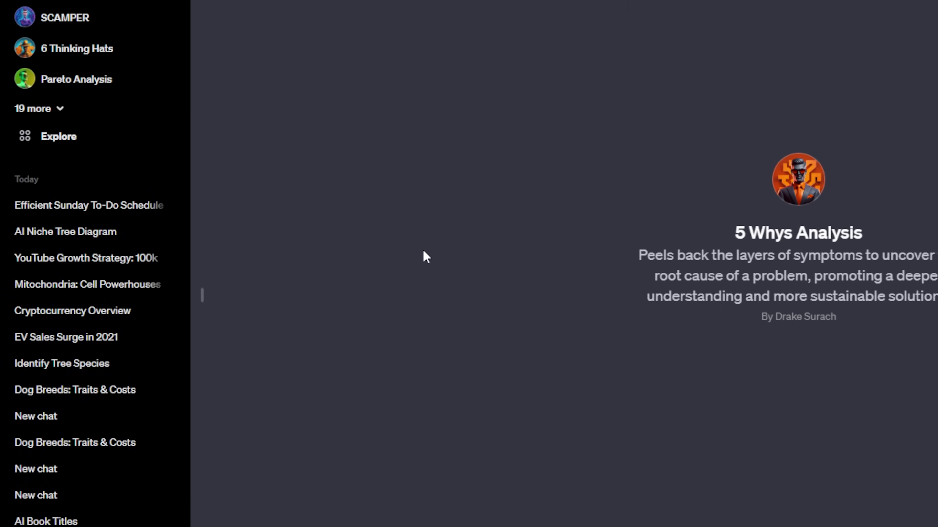
click(142, 287)
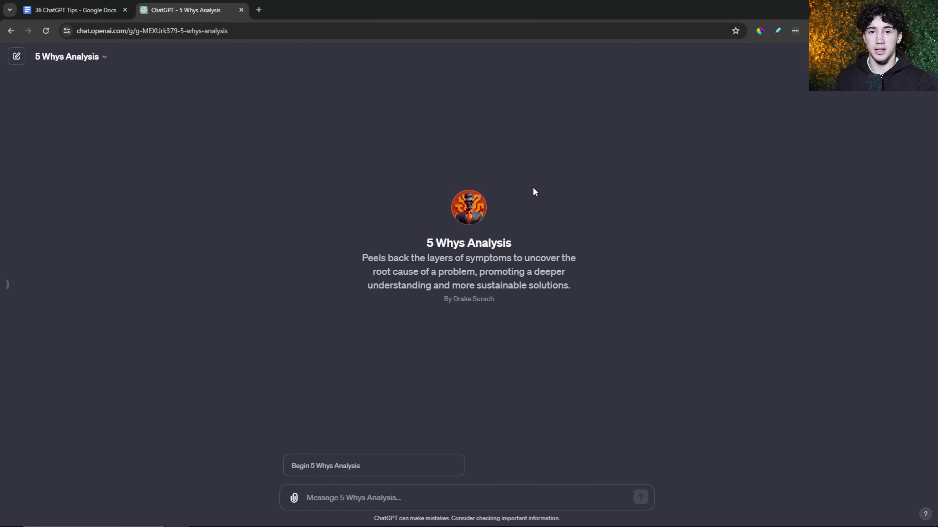
Read the 5 Whys Analysis description and send its starter prompt "Begin 5 Whys Analysis".
drag(364, 258, 586, 262)
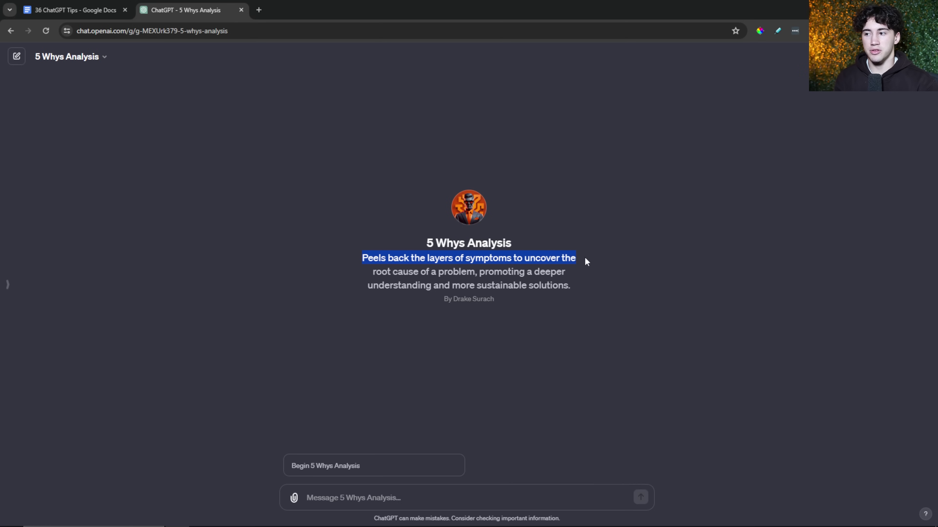
drag(373, 272, 587, 291)
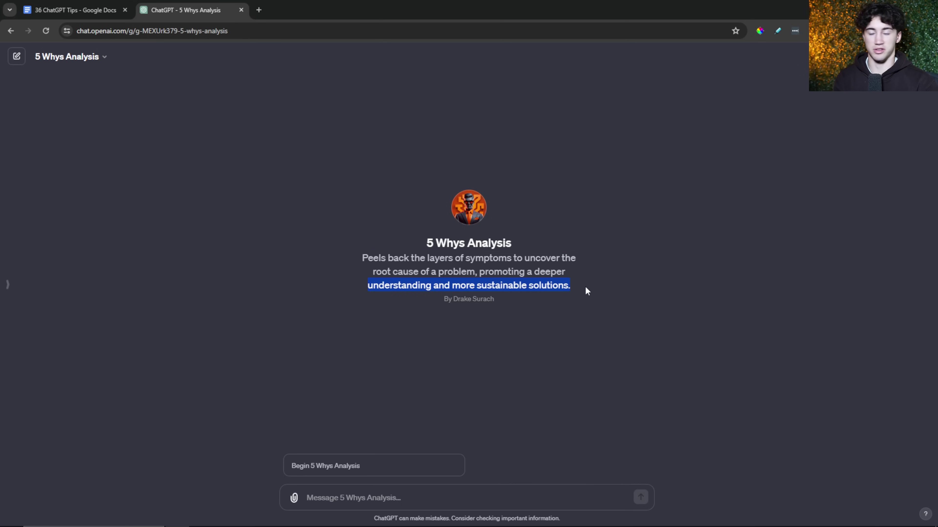
click(587, 291)
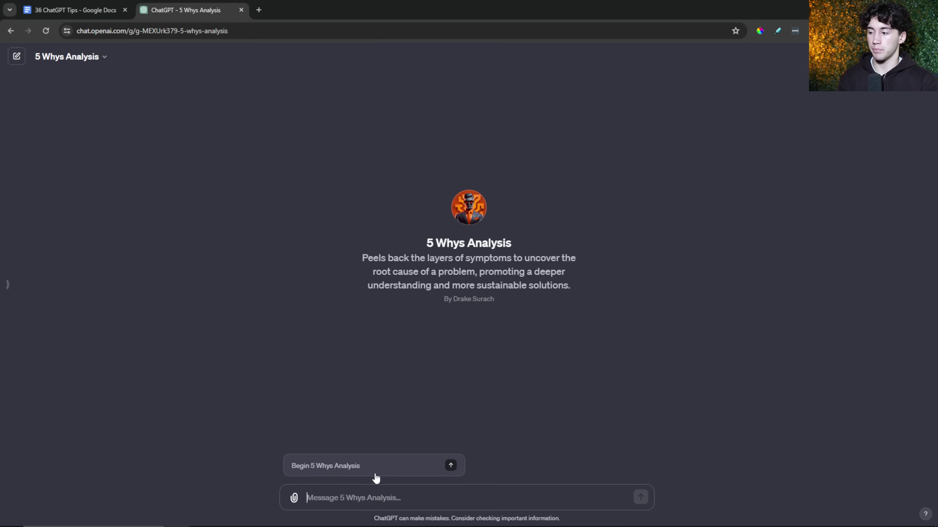
click(450, 466)
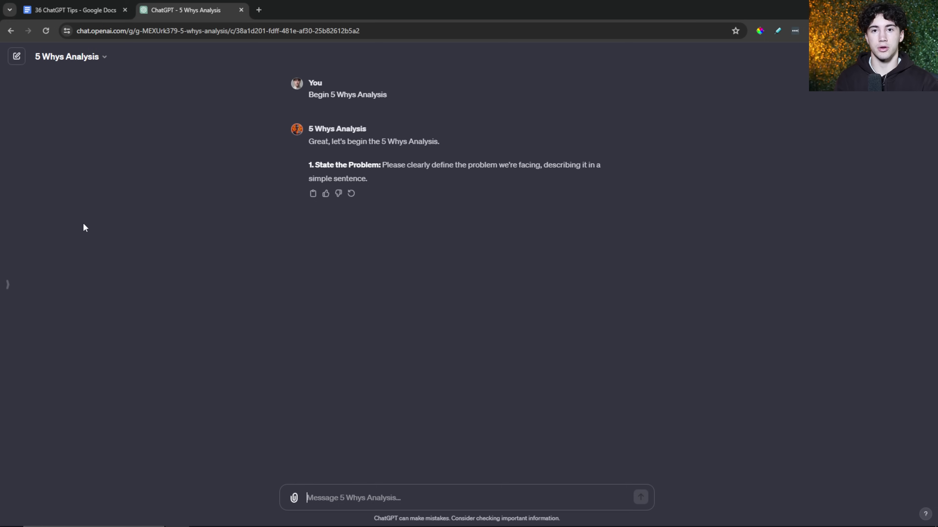
Bring back the chat history, look at the account options, open the GPT Explore page, and collapse the chat history again.
click(7, 285)
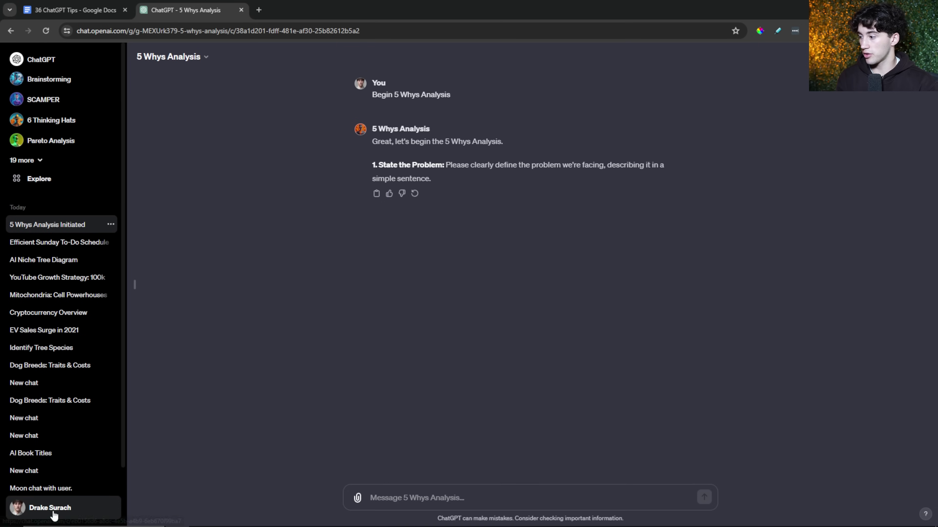
click(43, 514)
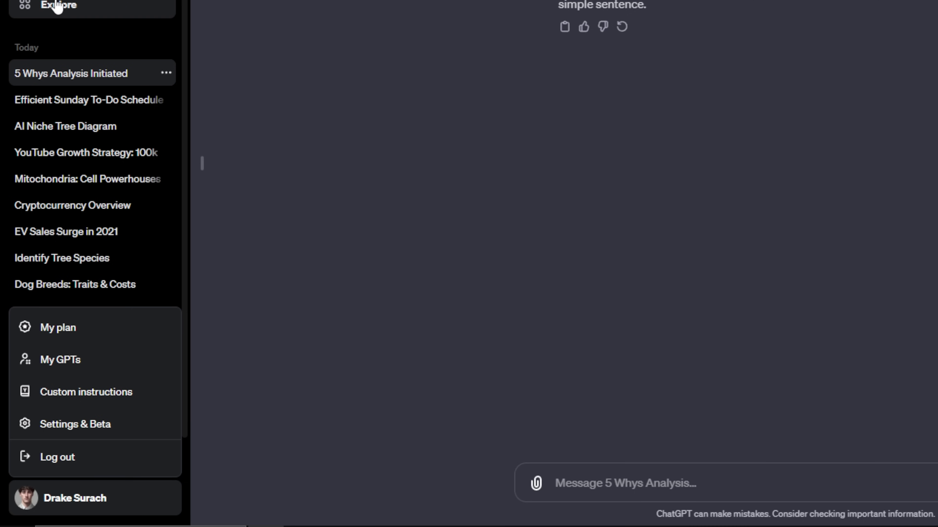
click(66, 11)
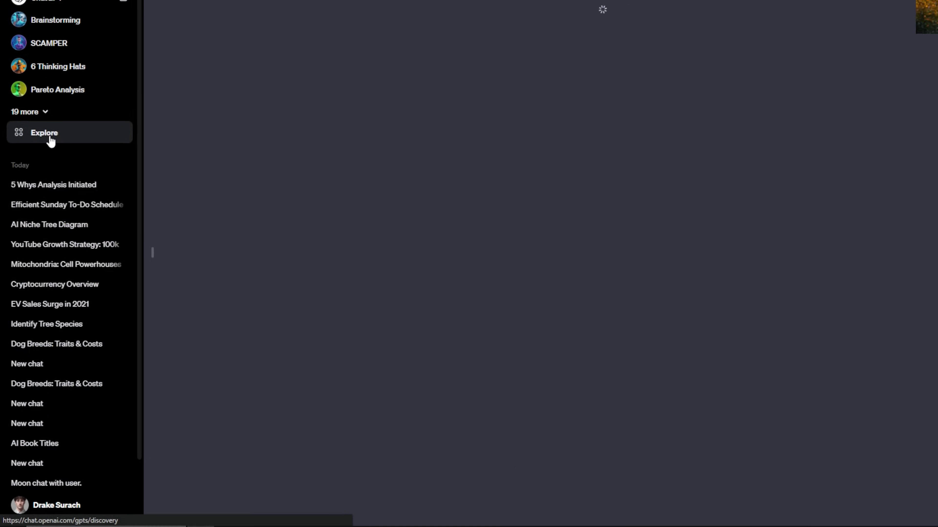
click(202, 164)
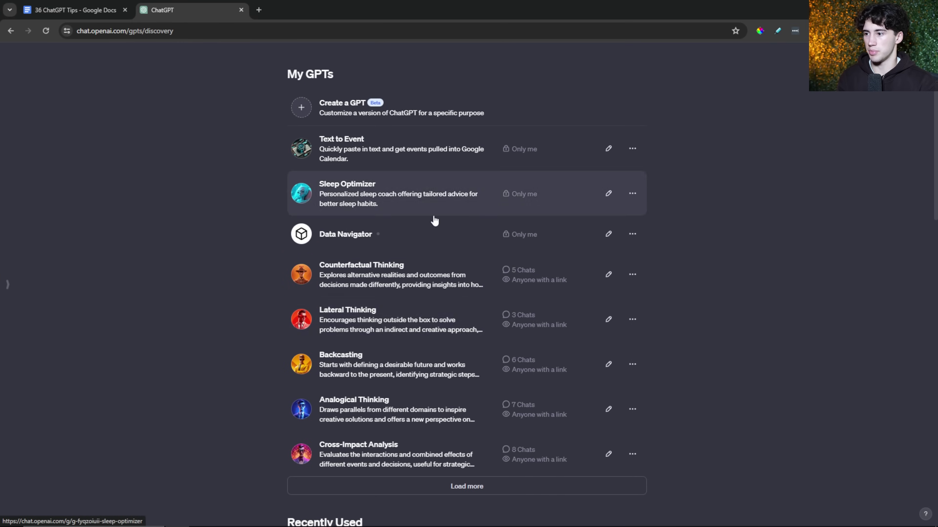
Start creating a new GPT and look over its manual configuration fields, such as name, description and instructions.
click(332, 106)
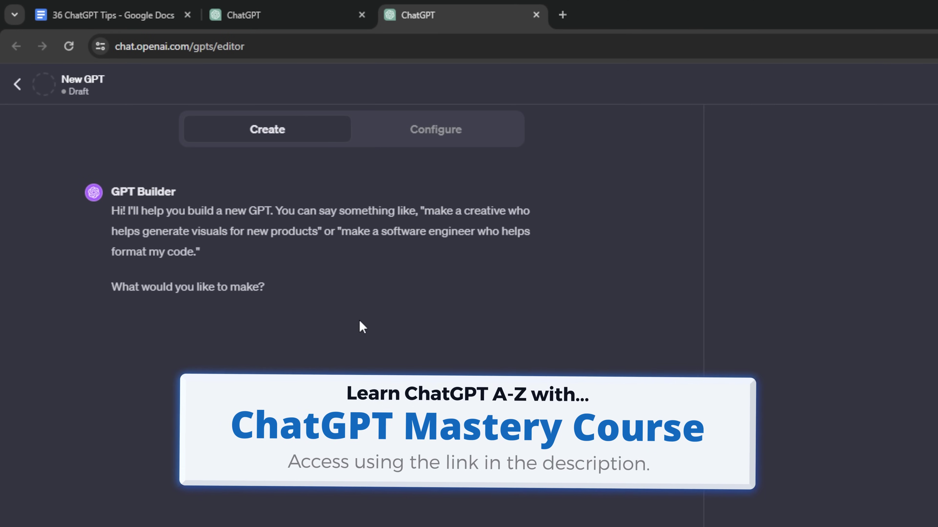
click(444, 132)
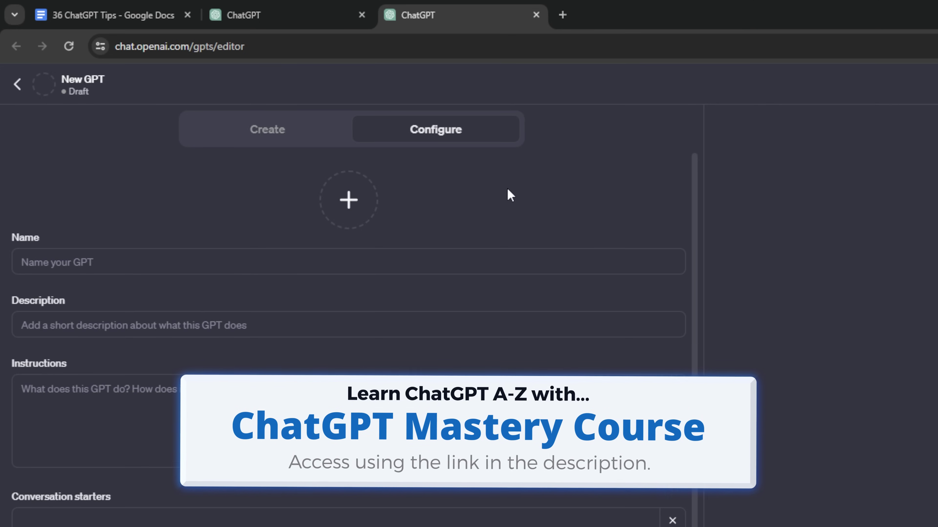
scroll(92, 281, down, 1)
scroll(577, 303, up, 1)
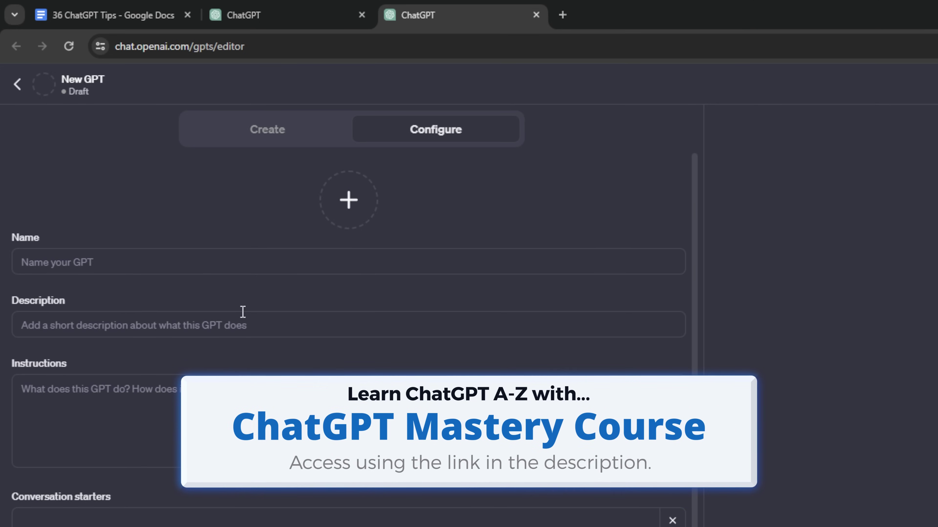
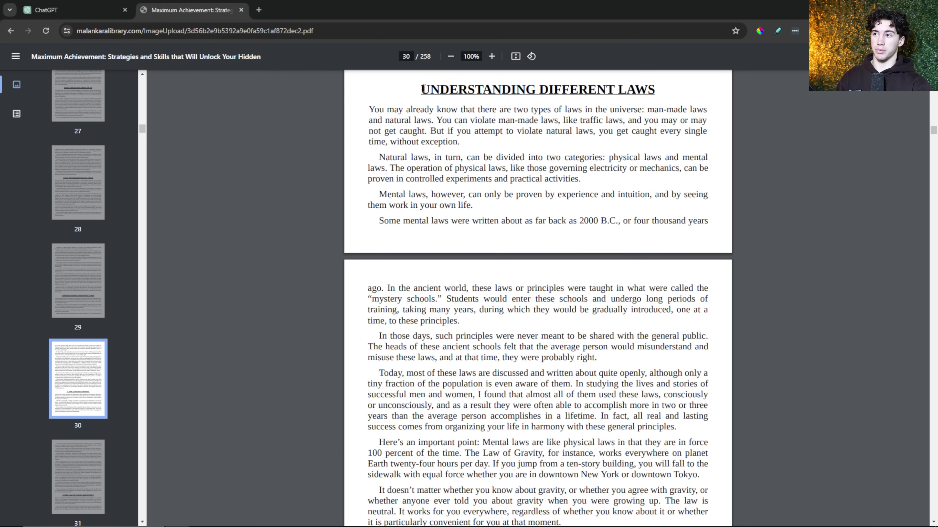
Copy the Maximum Achievement PDF text from the heading "Understanding Different Laws" to just before "5. The Law of Attraction".
drag(423, 89, 624, 514)
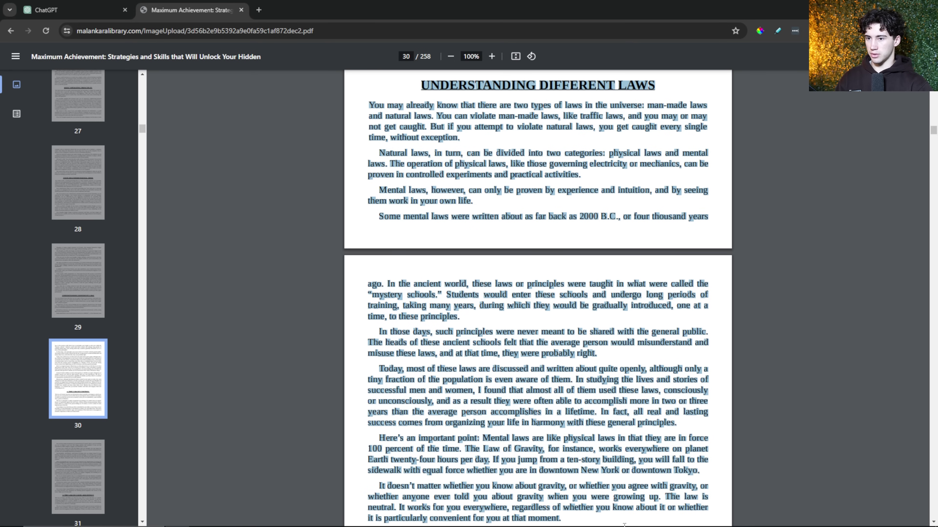
scroll(616, 456, down, 20)
scroll(616, 456, down, 15)
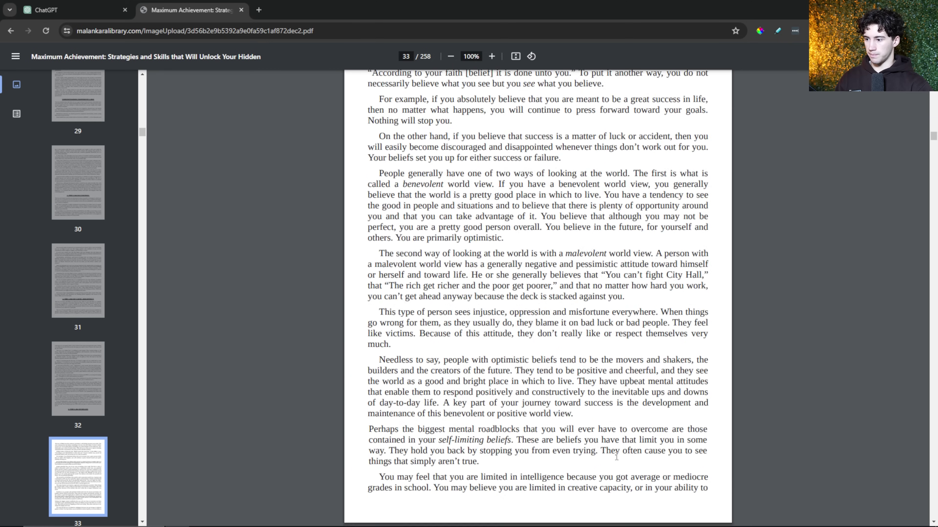
scroll(616, 457, down, 15)
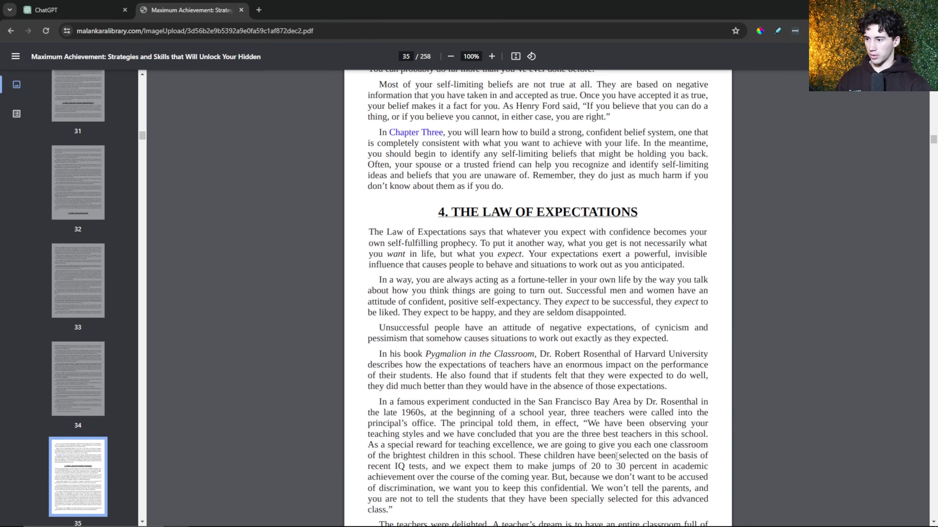
scroll(616, 456, down, 18)
drag(616, 457, 523, 335)
scroll(571, 387, down, 20)
scroll(531, 353, down, 1)
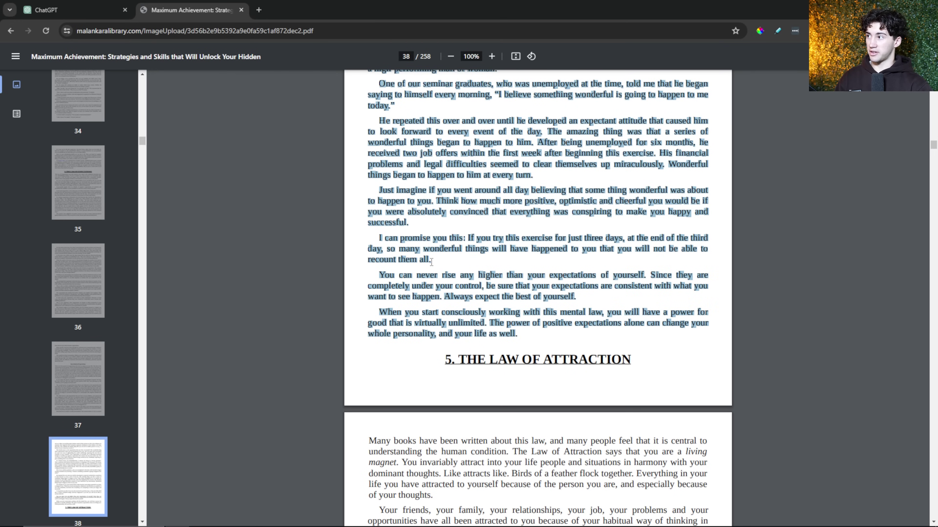
right_click(468, 135)
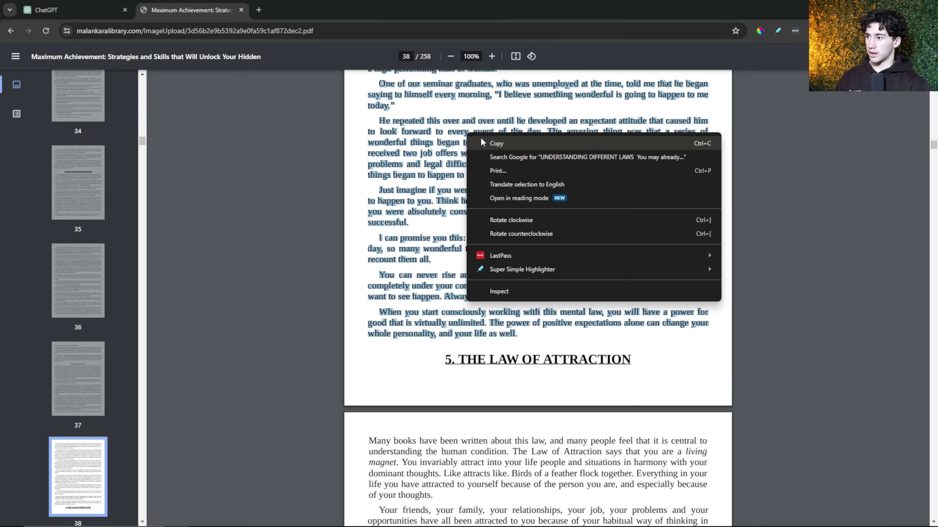
click(517, 145)
Switch to ChatGPT, paste the copied book passage into a new message, and check the pasted text to its end.
click(70, 14)
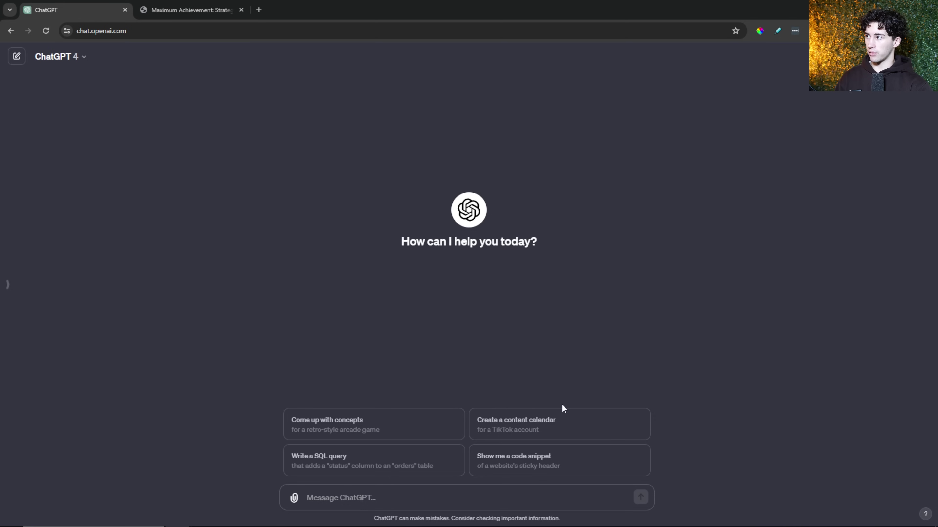
key(ctrl+v)
scroll(619, 485, up, 10)
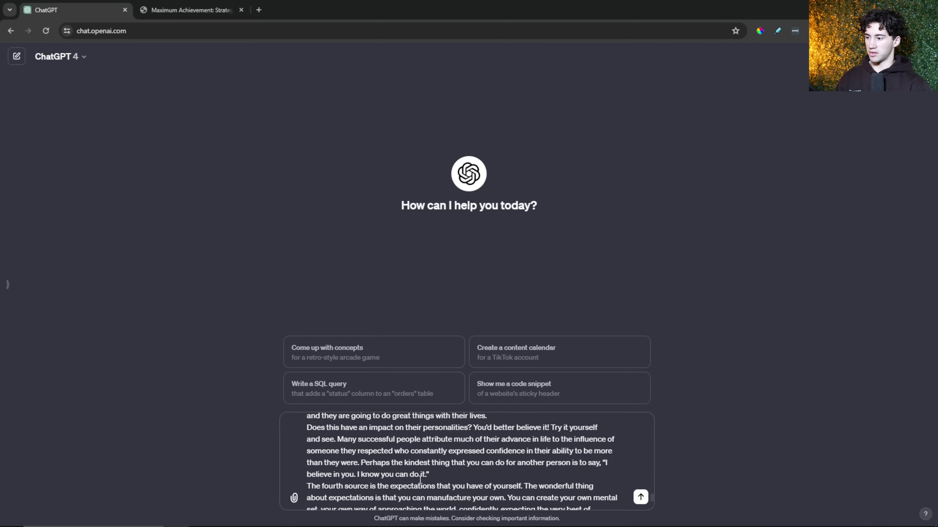
drag(652, 471, 642, 517)
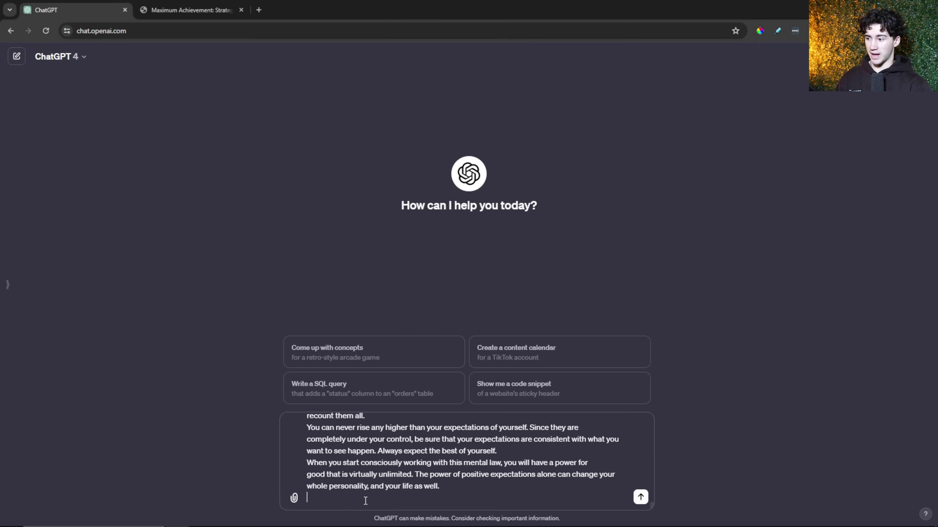
Add the request "Give me a summary with key points for this passage" below the pasted text and send the message.
click(360, 496)
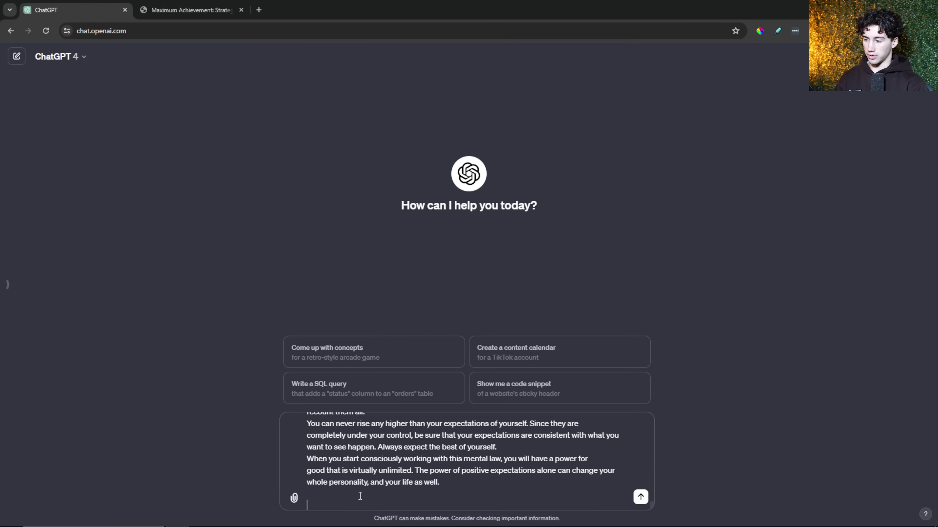
scroll(363, 491, down, 1)
text(Give me a summ)
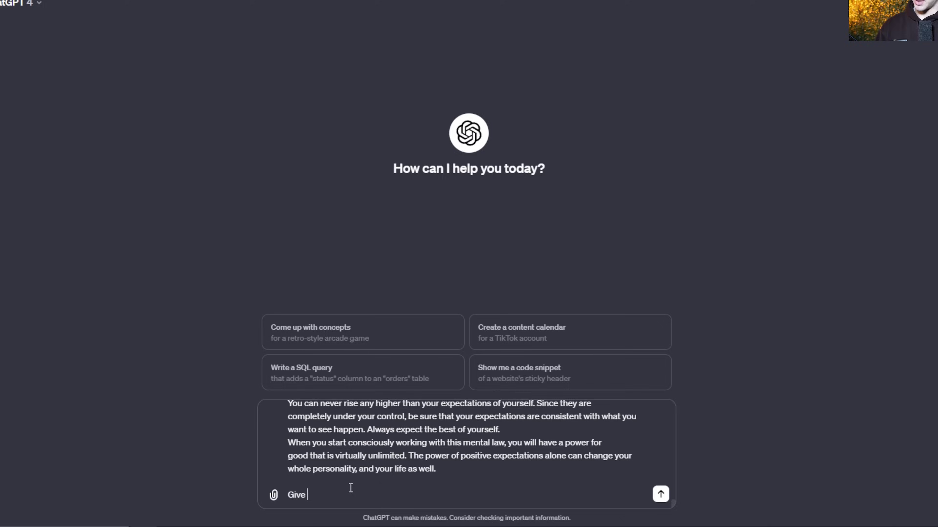
text(ary with)
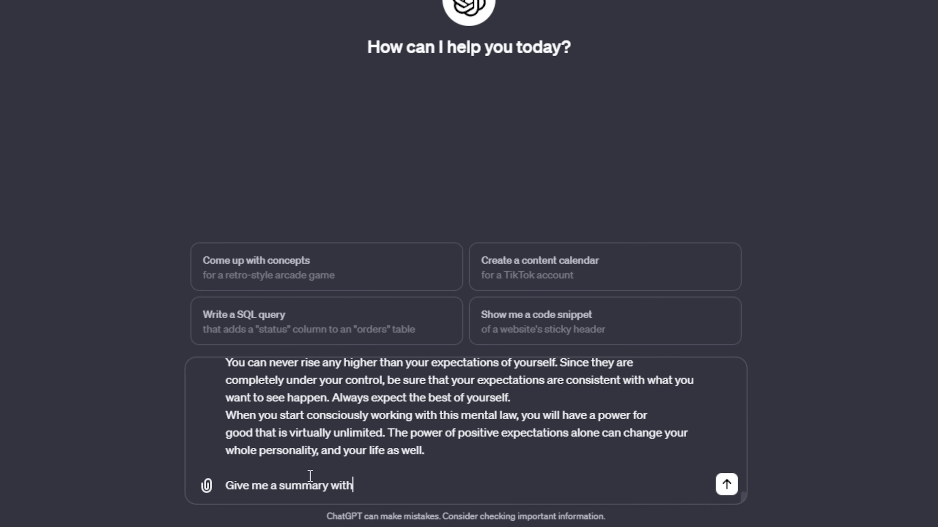
text( key points)
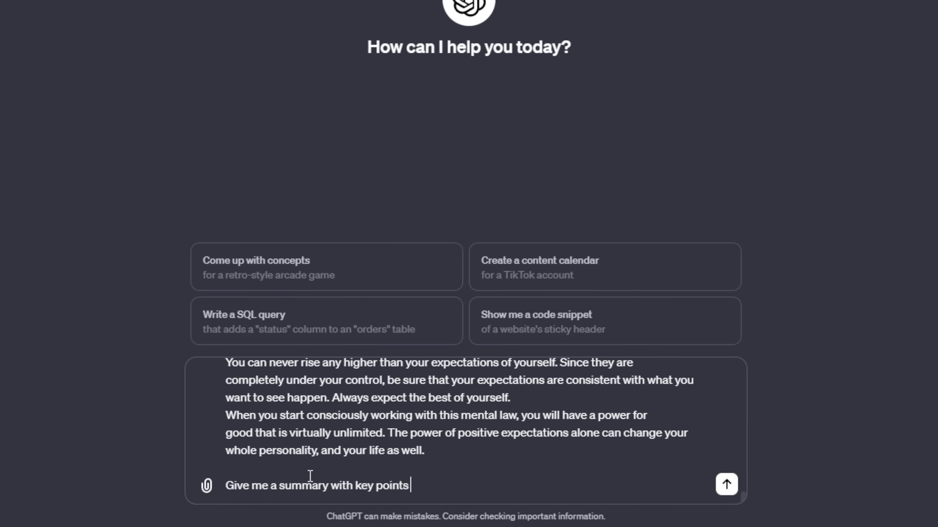
text( for this passage)
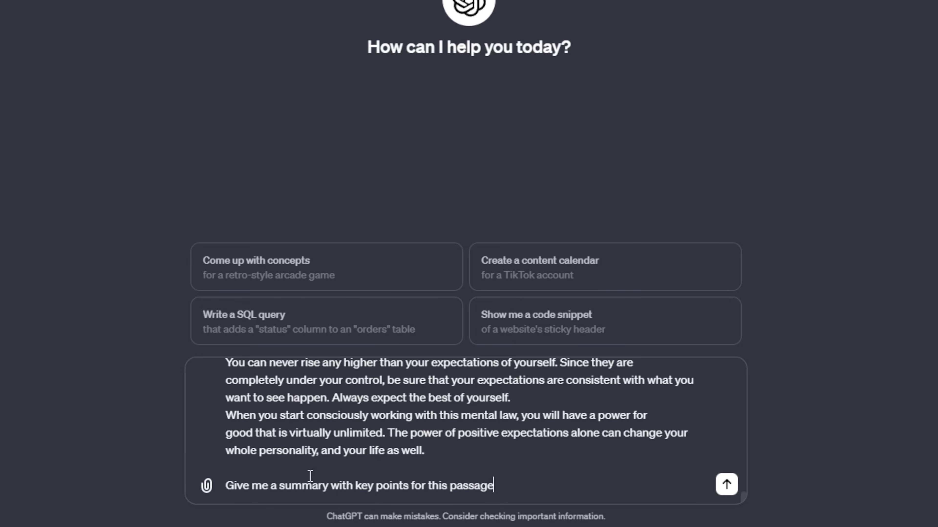
key(Return)
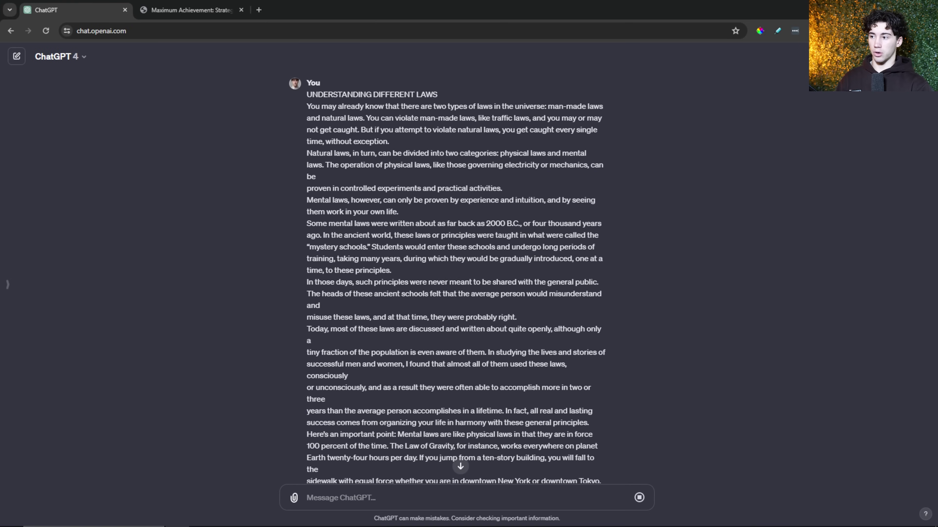
Read the generated key-point summary below the passage, starting with the points on natural, physical and mental laws.
scroll(455, 279, down, 20)
scroll(718, 419, down, 8)
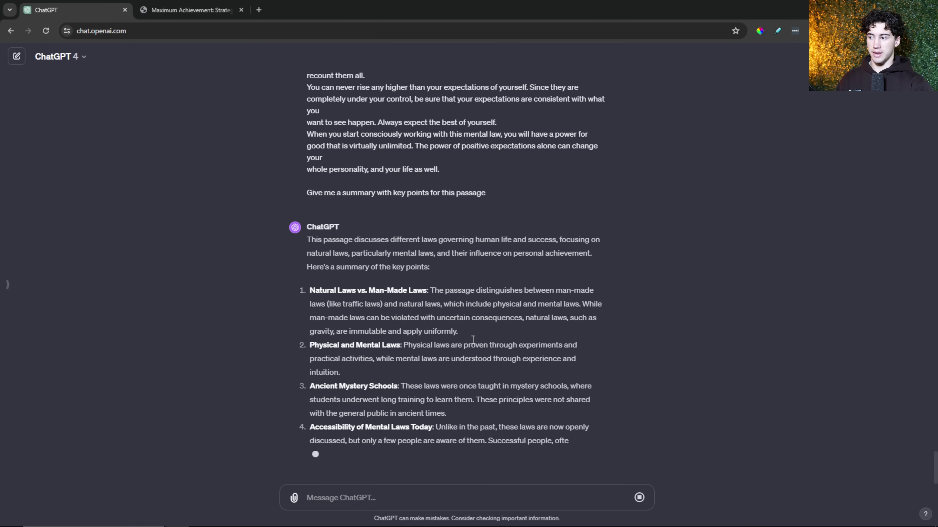
scroll(471, 341, up, 1)
scroll(467, 343, down, 1)
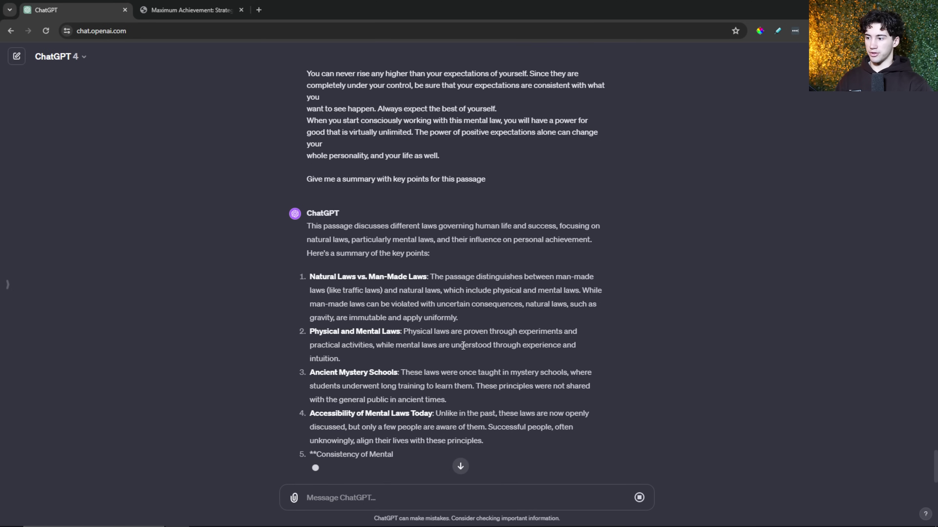
drag(315, 276, 406, 277)
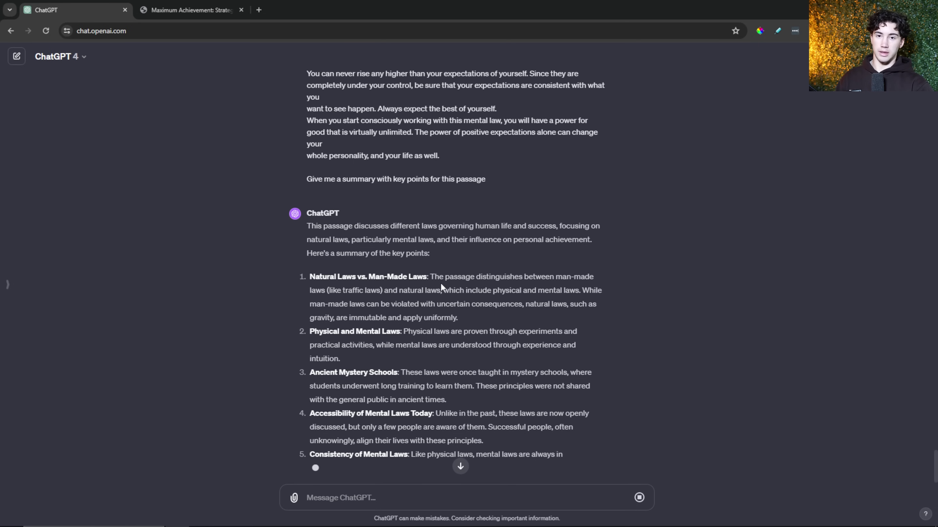
drag(310, 332, 401, 331)
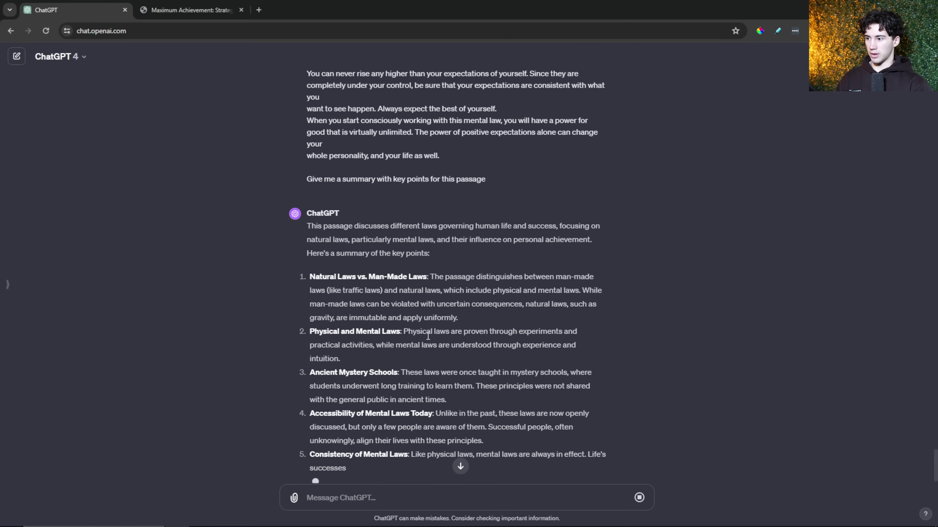
scroll(435, 334, down, 1)
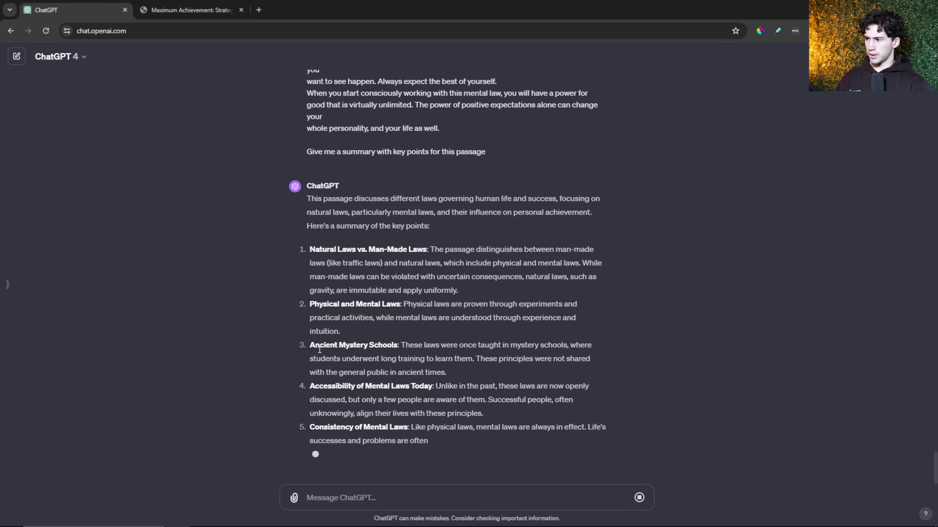
Read through the generated passage summary, from the Ancient Mystery Schools point to the closing overview of the mental laws.
drag(310, 345, 398, 345)
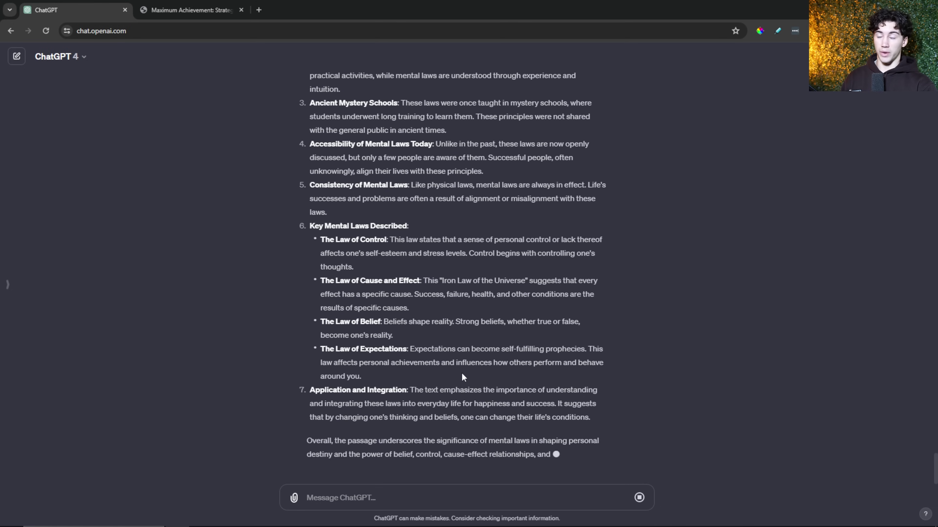
scroll(448, 370, up, 5)
scroll(436, 326, up, 5)
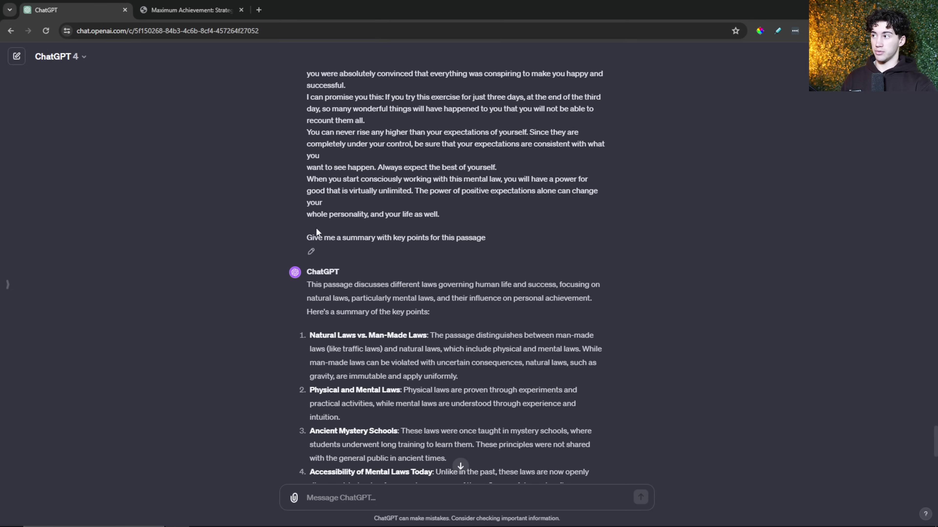
drag(306, 296, 530, 371)
click(530, 369)
scroll(529, 369, down, 5)
scroll(532, 367, down, 4)
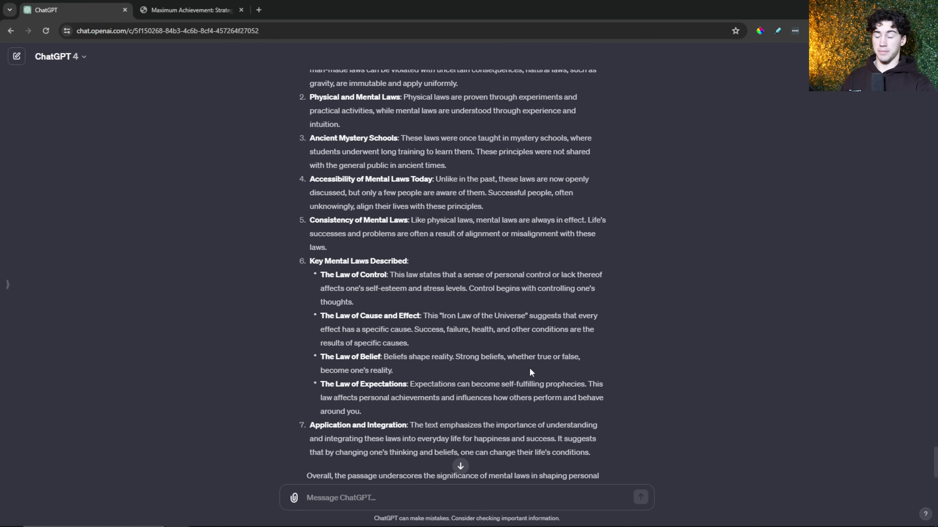
scroll(430, 335, down, 3)
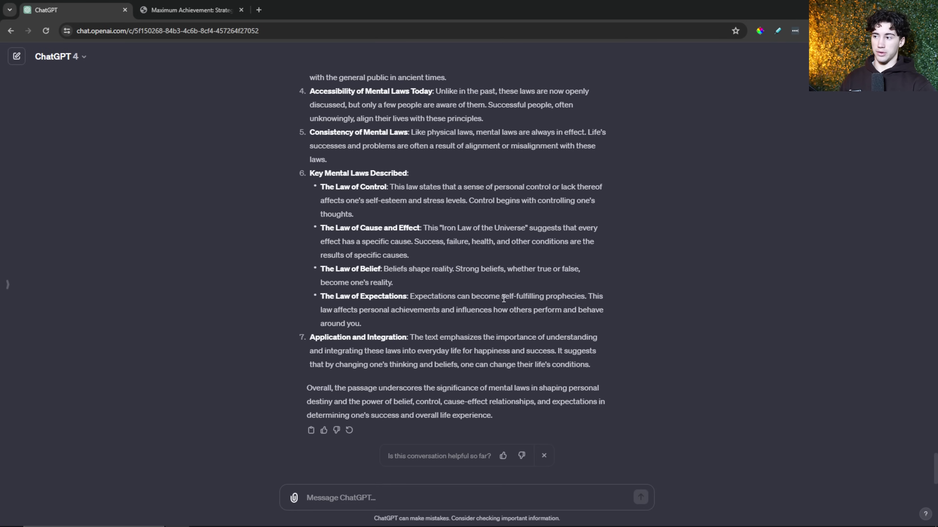
scroll(504, 300, up, 1)
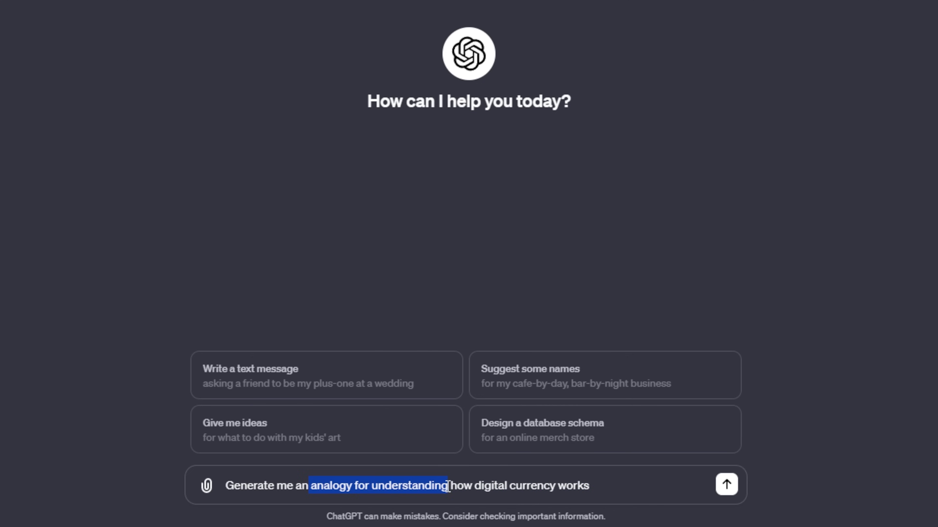
Send the prompt "Generate me an analogy for understanding how digital currency works" in the new chat.
drag(448, 486, 590, 486)
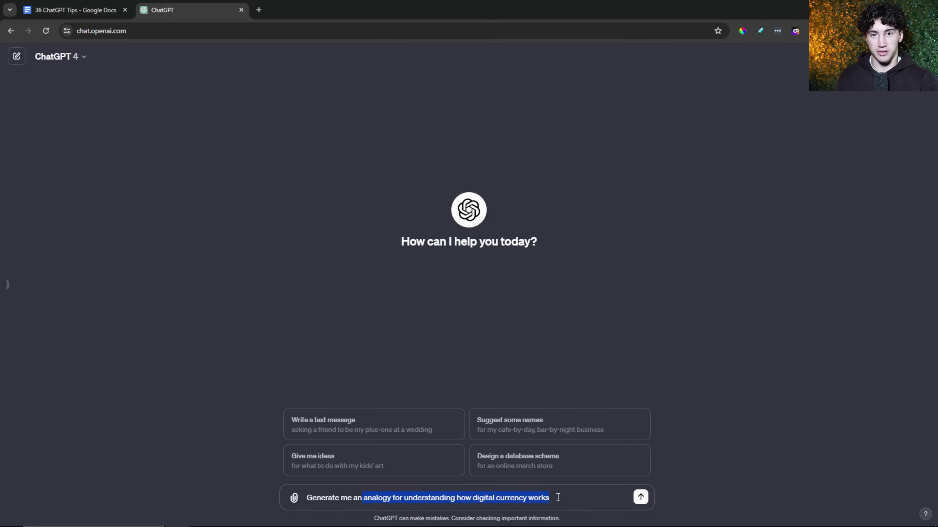
click(558, 498)
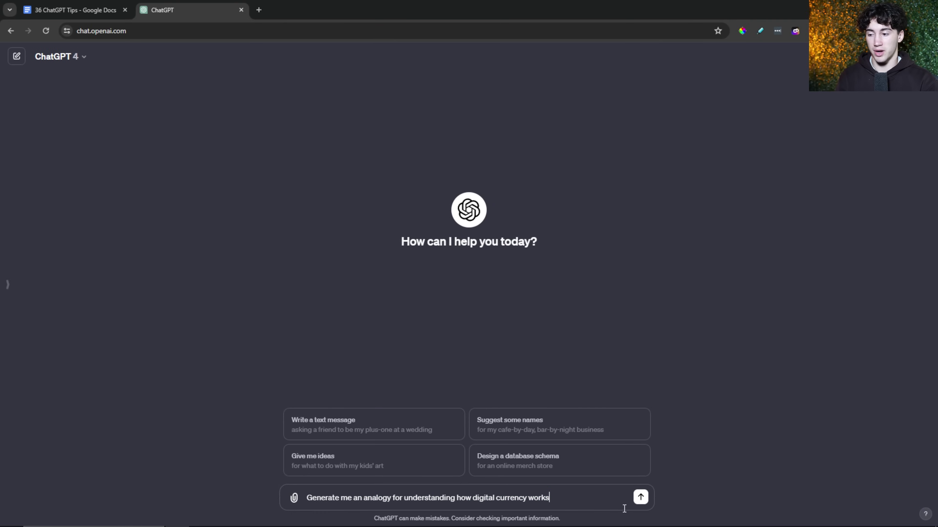
click(641, 498)
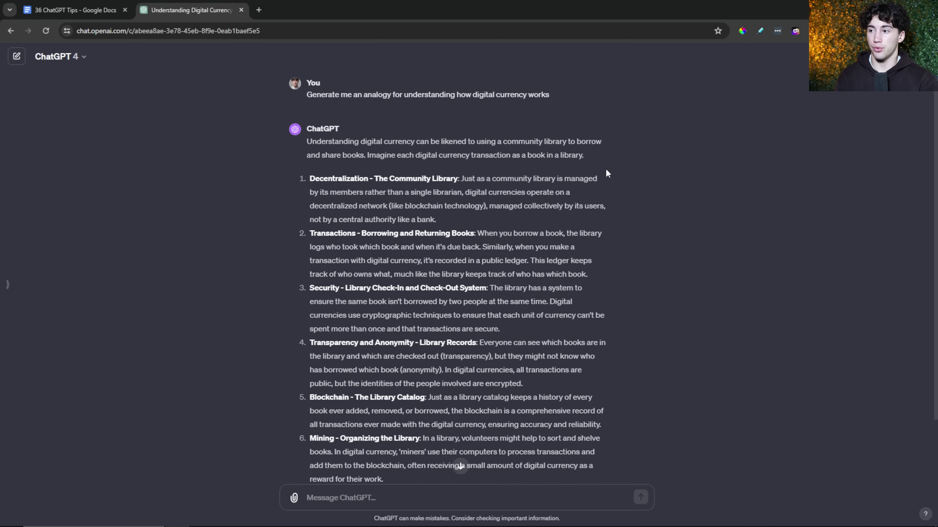
Read the library analogy and its six numbered headings, from Decentralization to Mining.
drag(497, 142, 572, 154)
click(577, 153)
scroll(368, 216, down, 1)
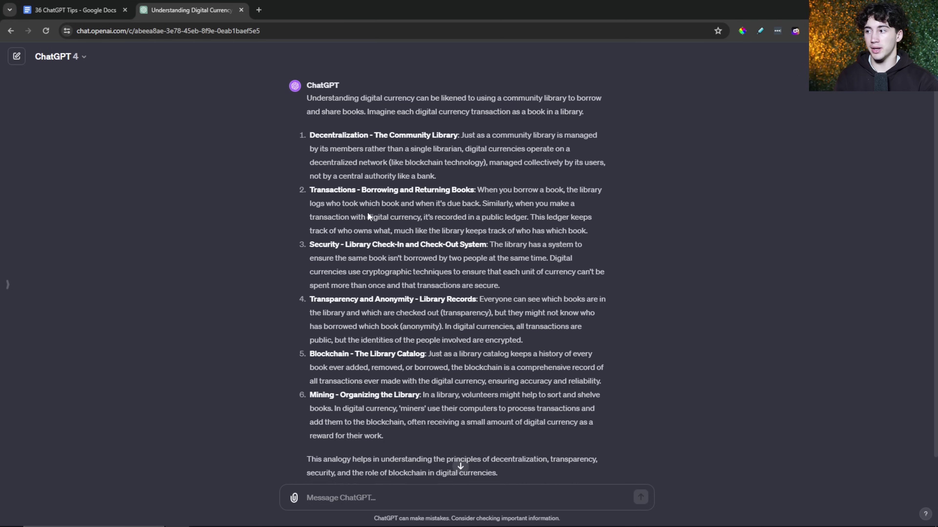
double_click(313, 126)
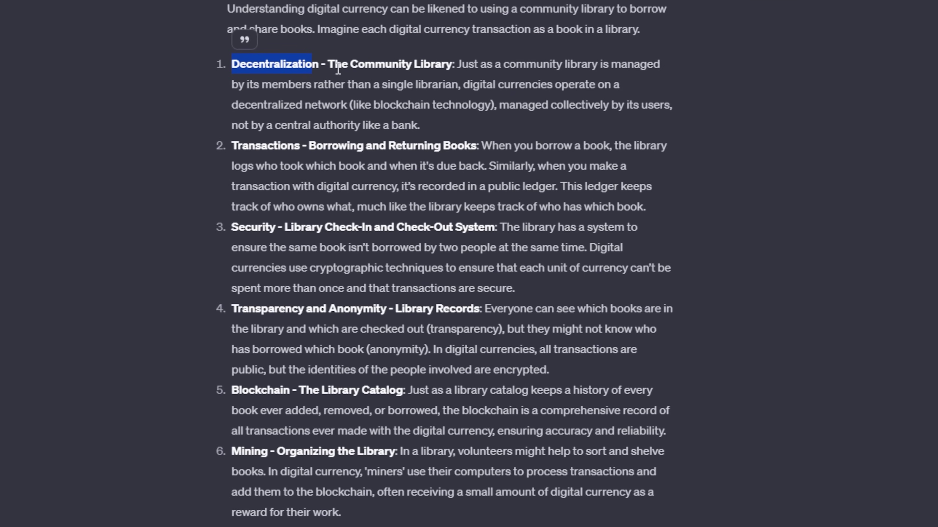
drag(374, 129, 438, 130)
scroll(394, 91, down, 1)
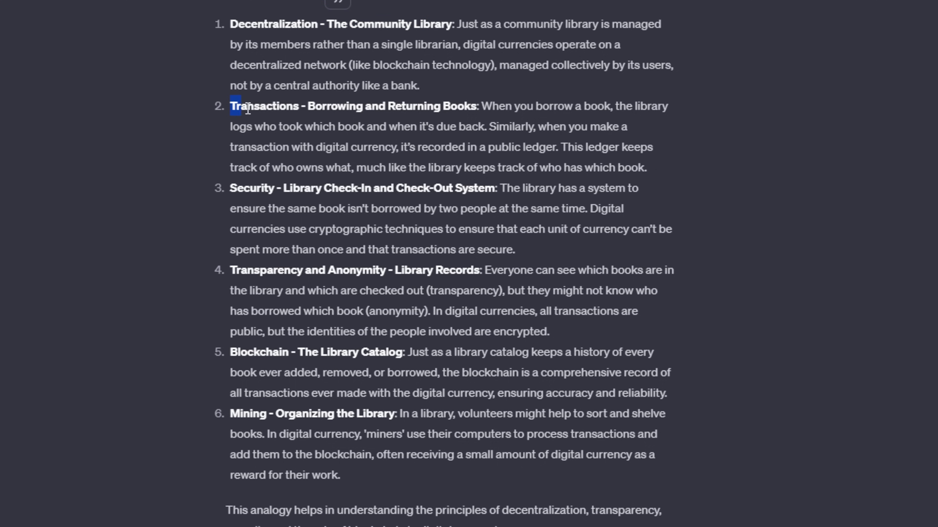
drag(247, 110, 248, 109)
drag(231, 189, 271, 190)
drag(230, 271, 287, 273)
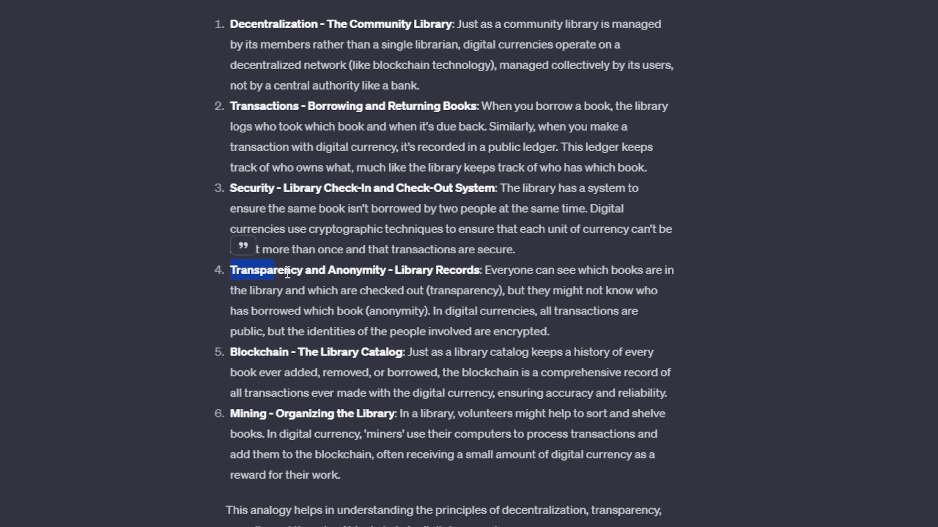
click(243, 358)
drag(231, 413, 273, 415)
scroll(347, 124, up, 3)
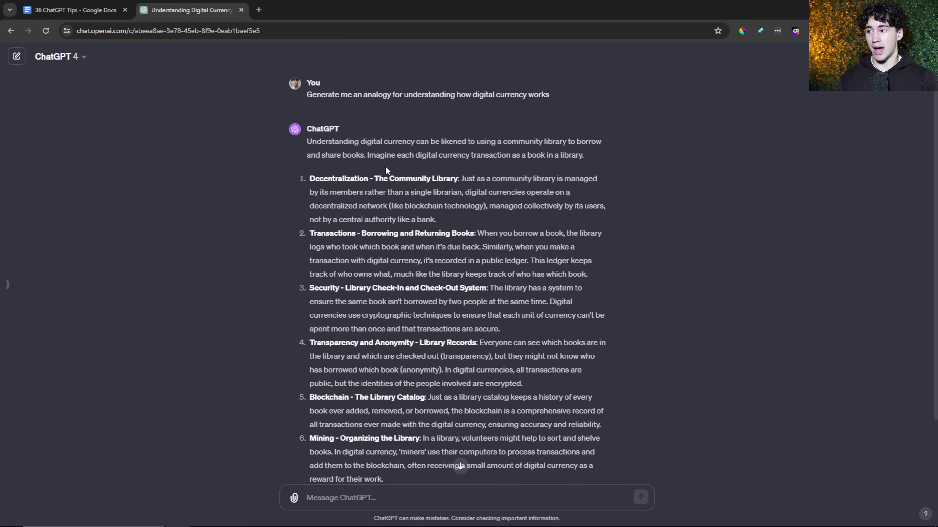
Re-examine the Security, Transparency and Anonymity, and Blockchain points of the analogy, down to the end of the answer.
drag(335, 291, 310, 288)
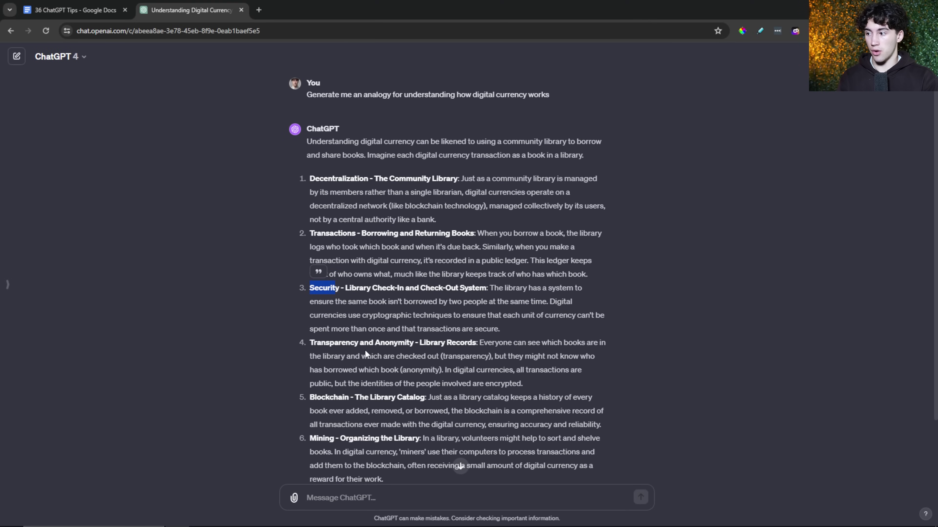
drag(310, 343, 412, 344)
scroll(406, 332, down, 2)
drag(326, 323, 334, 322)
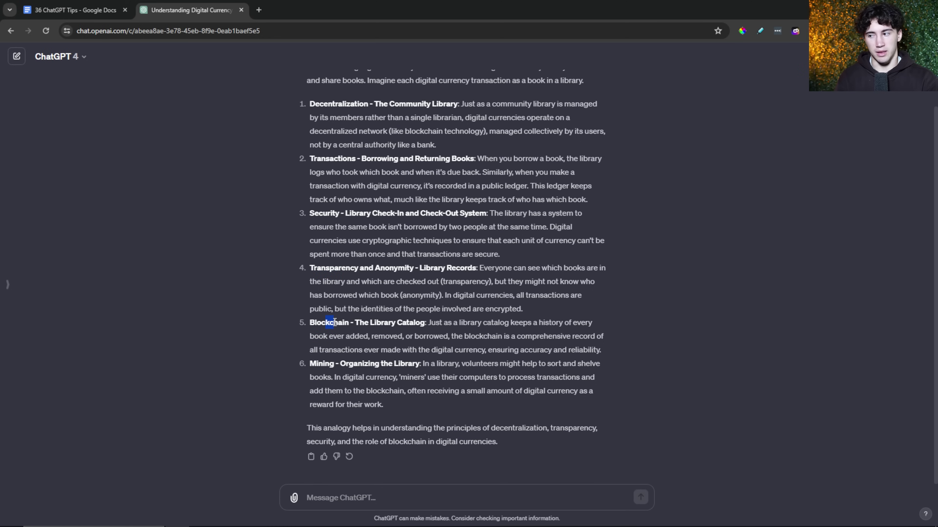
click(327, 349)
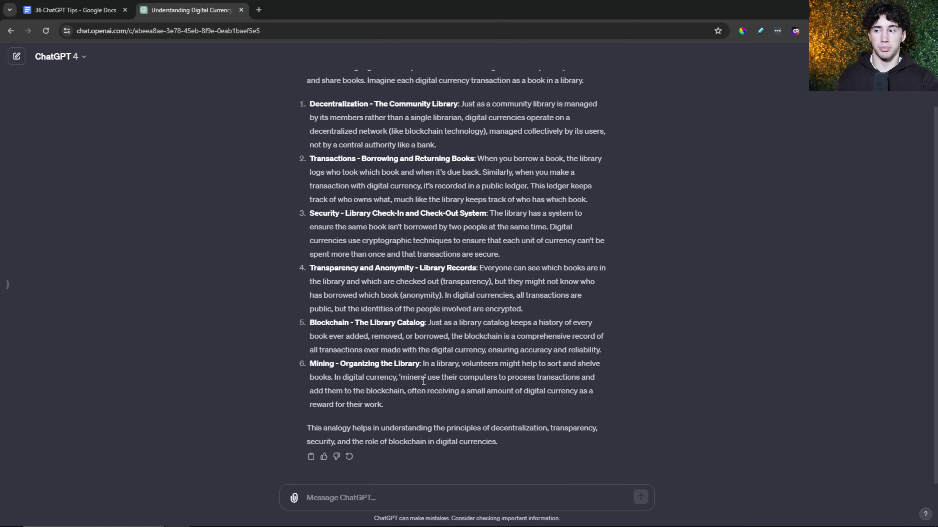
scroll(423, 380, up, 1)
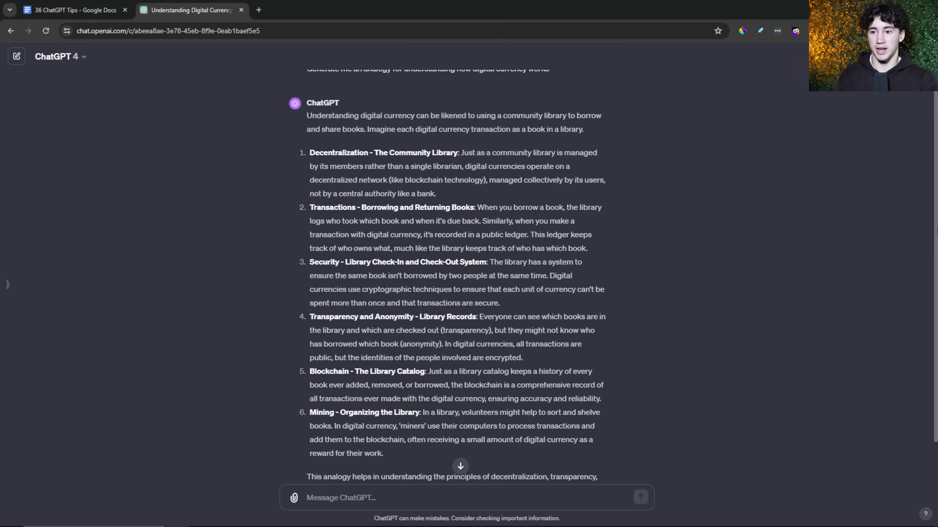
click(460, 466)
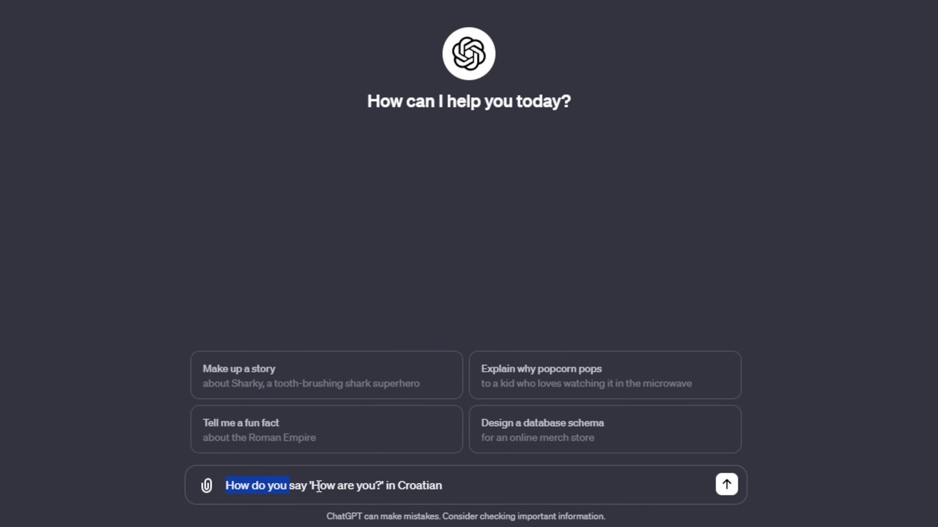
Ask "How do you say 'How are you?' in Croatian" and check the informal and formal translations in the answer.
drag(308, 486, 375, 490)
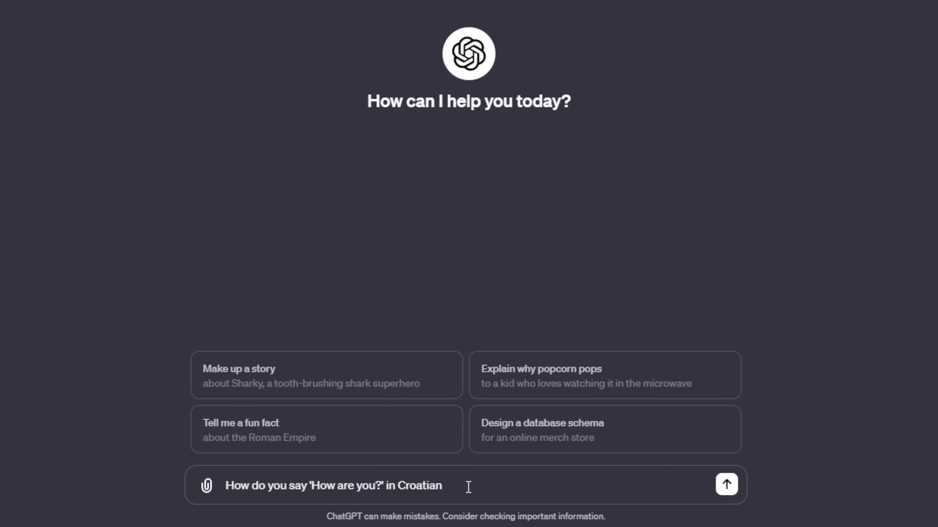
click(434, 490)
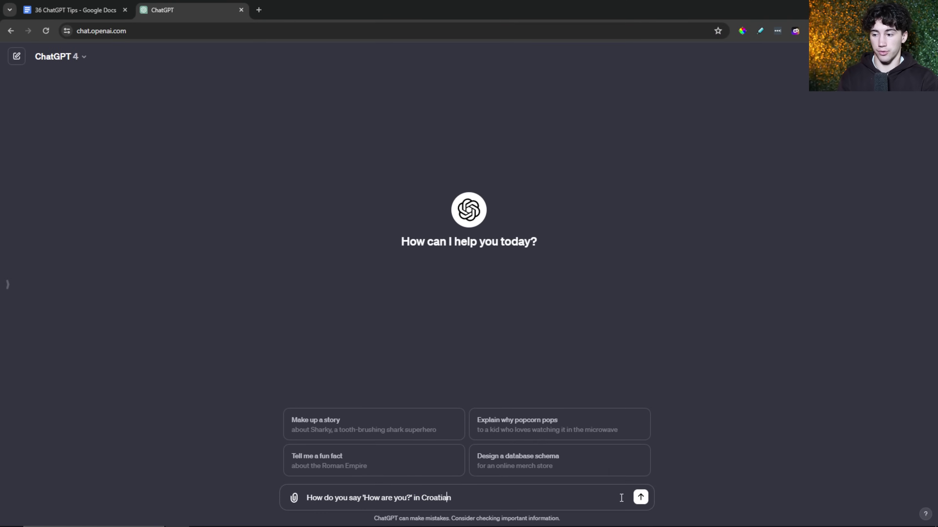
click(641, 500)
drag(495, 143, 527, 143)
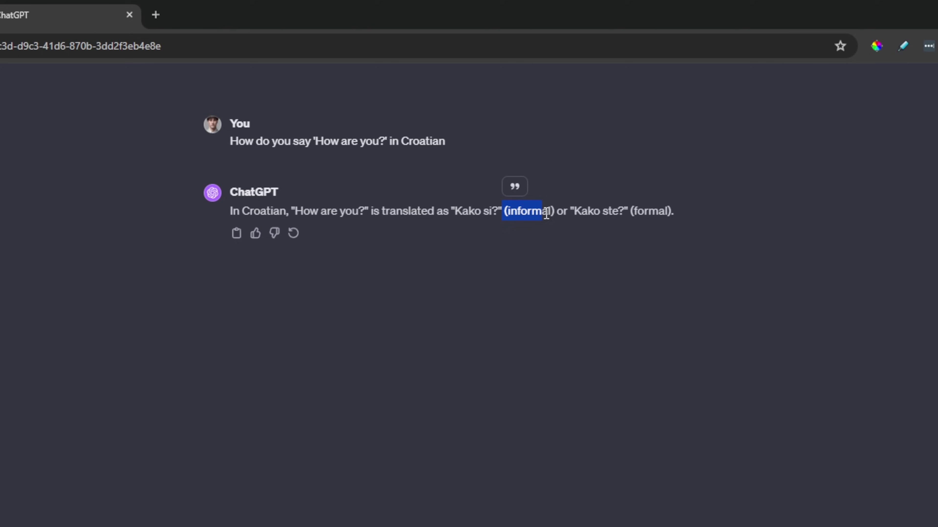
drag(546, 214, 554, 214)
drag(622, 214, 674, 215)
click(779, 242)
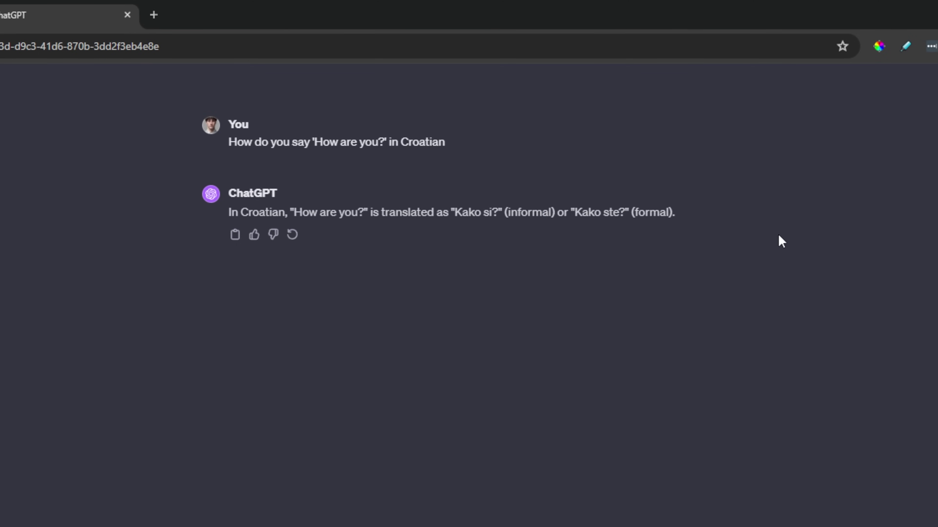
Reply "ja sam dobro" in the same chat and check how the answer interprets the phrase.
click(350, 499)
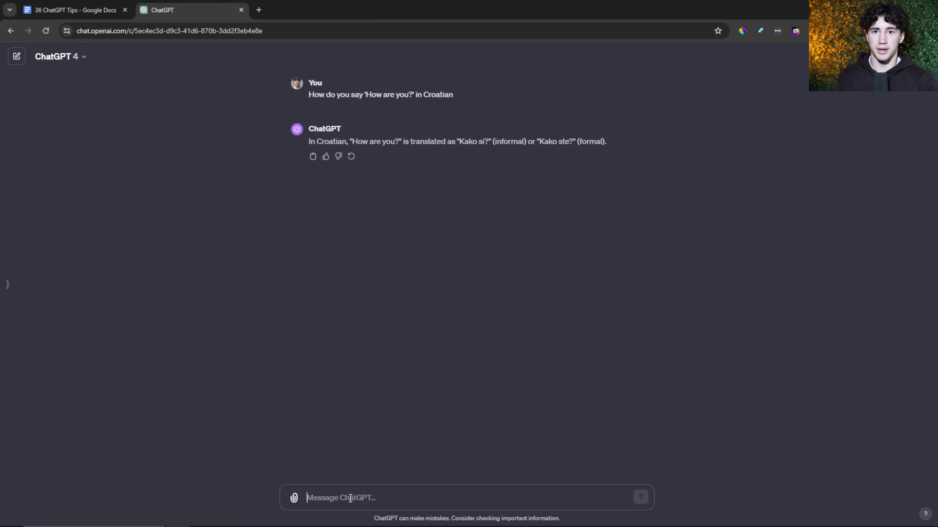
text(ja sa)
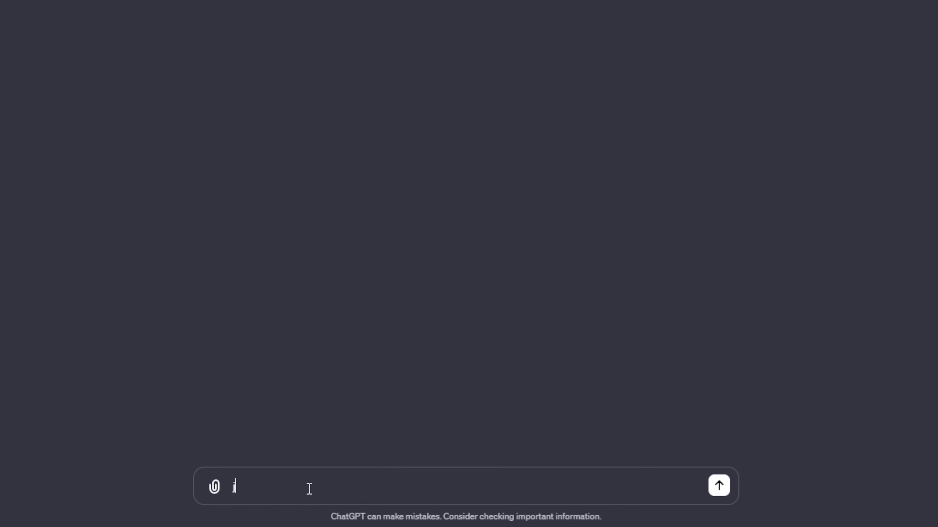
text(m dobro)
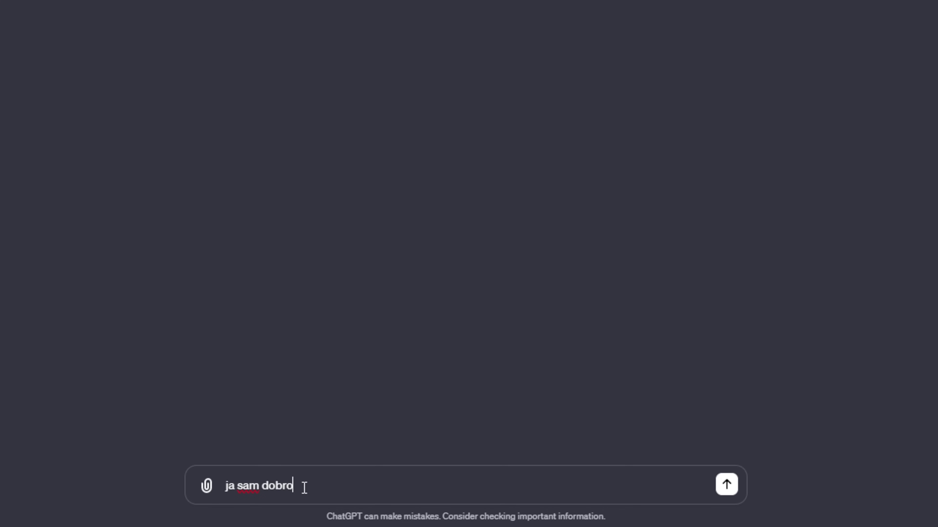
key(Return)
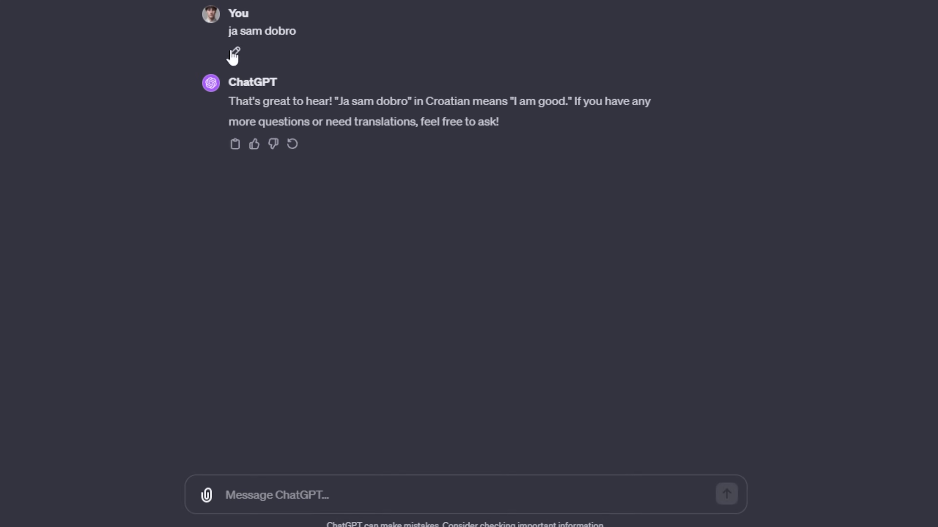
drag(229, 21, 291, 15)
click(343, 156)
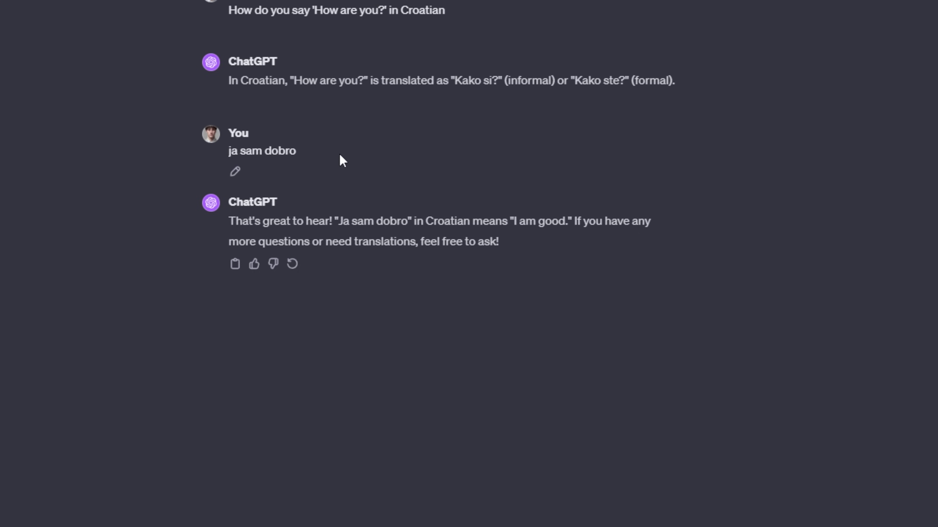
drag(508, 221, 573, 222)
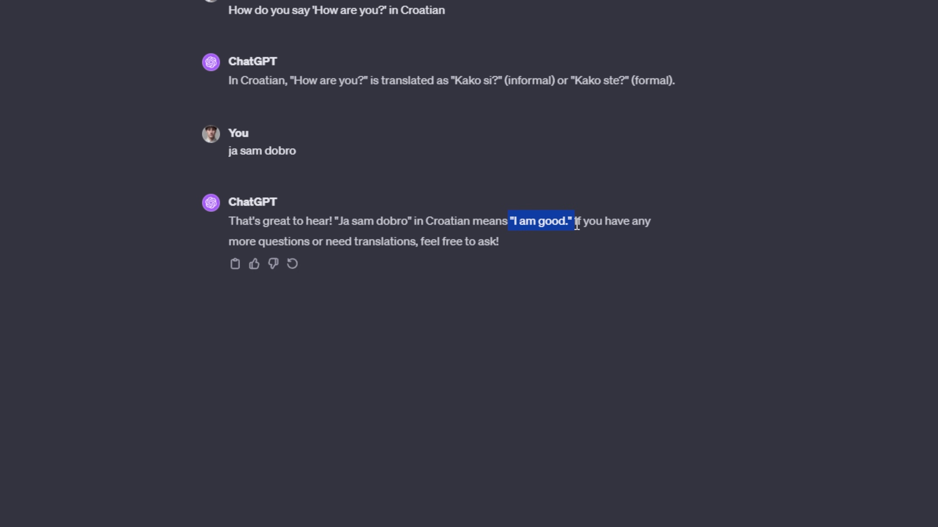
click(624, 236)
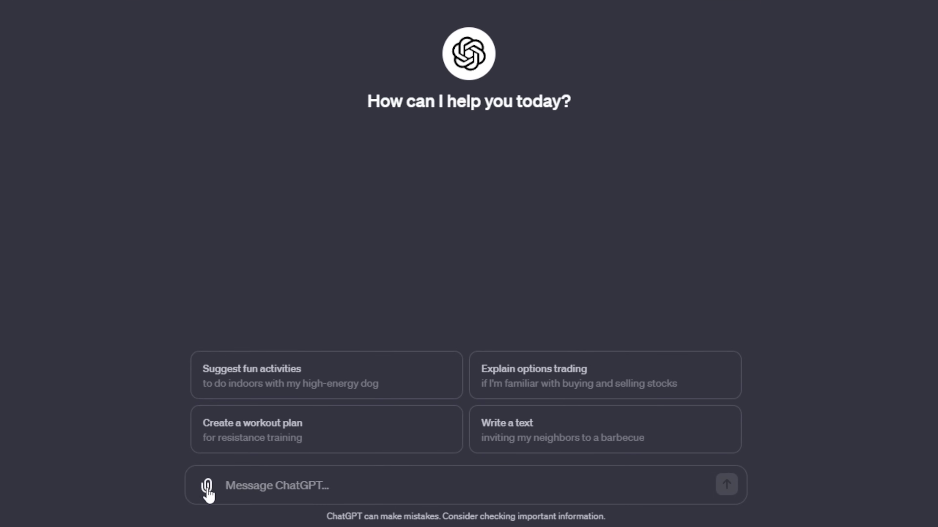
Attach the "Week 40 - US Christmas Tree Sales" spreadsheet and send it with the question "What is this dataset from your perspective".
click(205, 485)
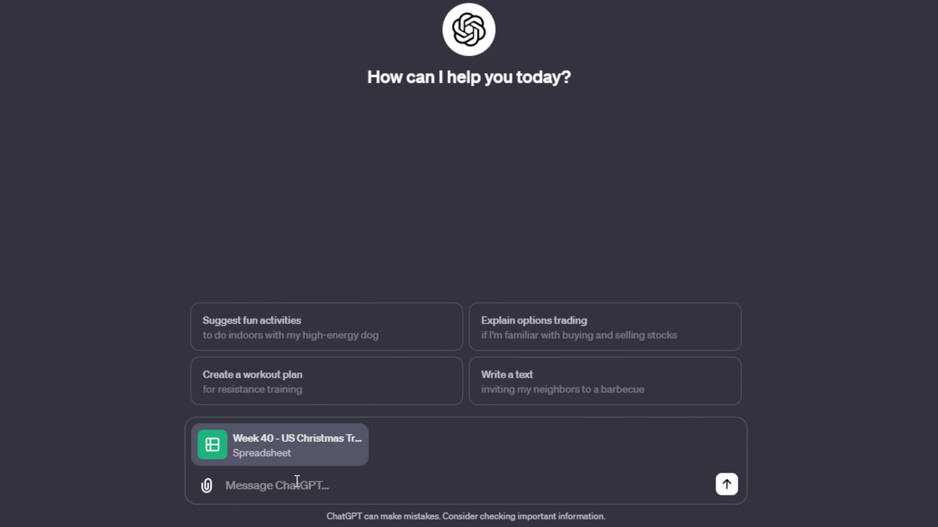
text(What is this dataset from your perspective)
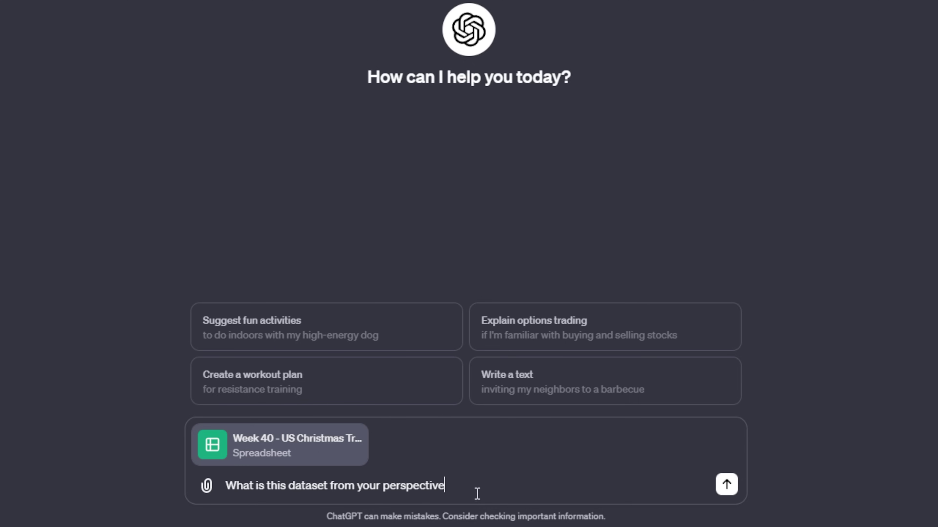
click(727, 484)
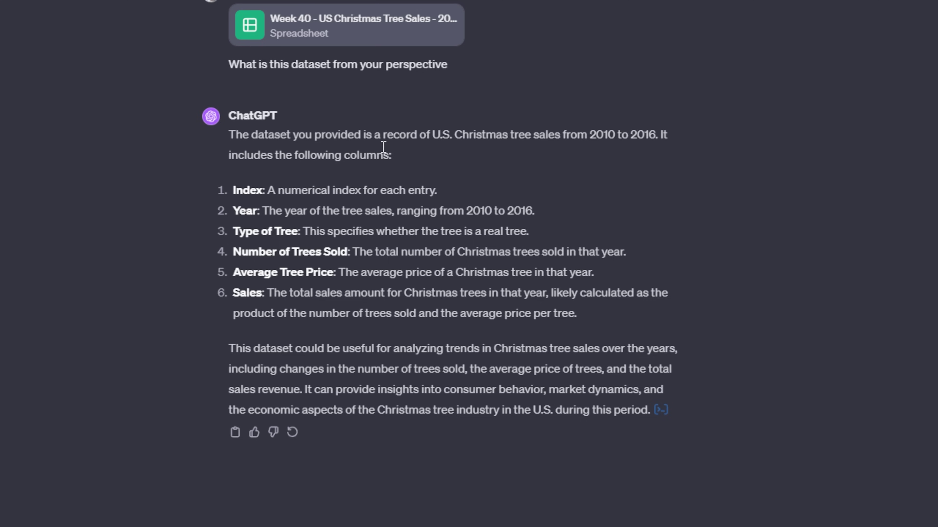
Review the dataset description, including the years covered and the listed columns from Index to Sales.
drag(589, 135, 659, 135)
click(697, 150)
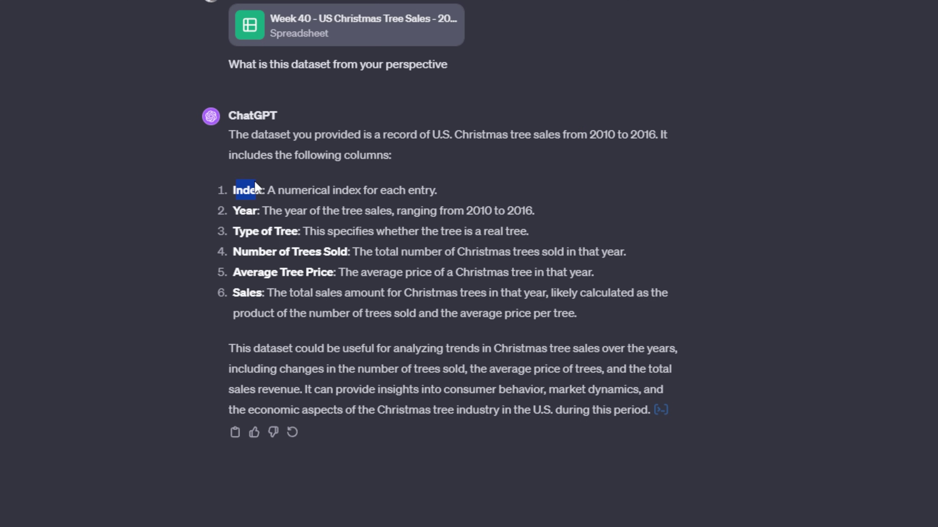
drag(239, 231, 303, 252)
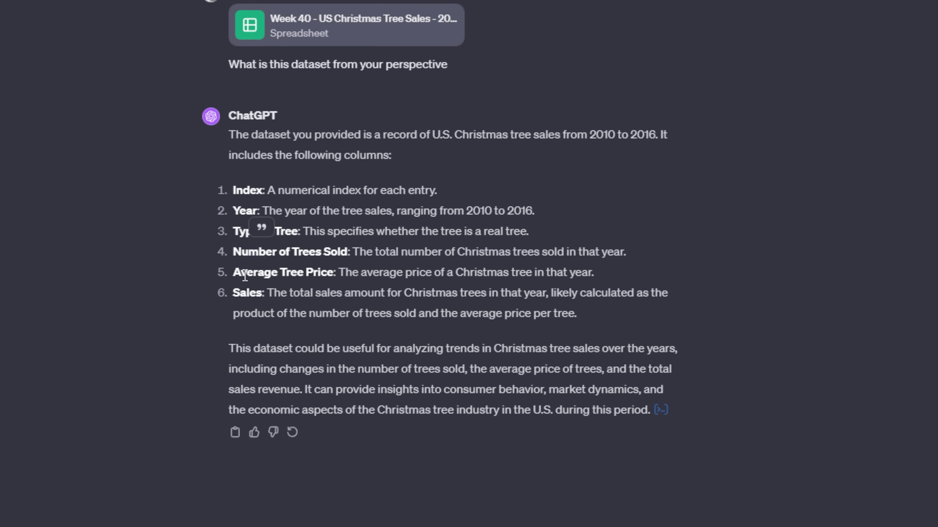
drag(233, 273, 334, 273)
drag(233, 293, 265, 293)
Ask "Do you notice any trends?" about the Christmas tree sales dataset in the same chat.
text(Do you notice any )
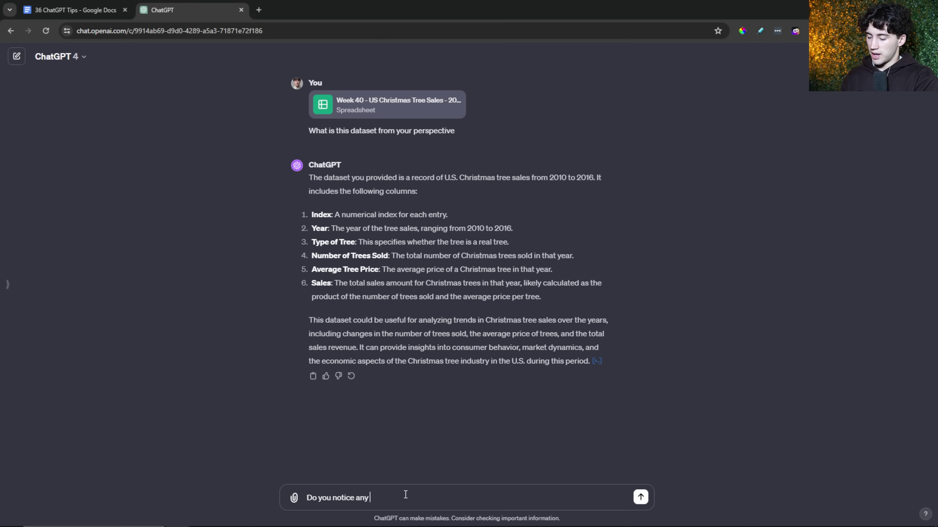
text(trends?)
key(Return)
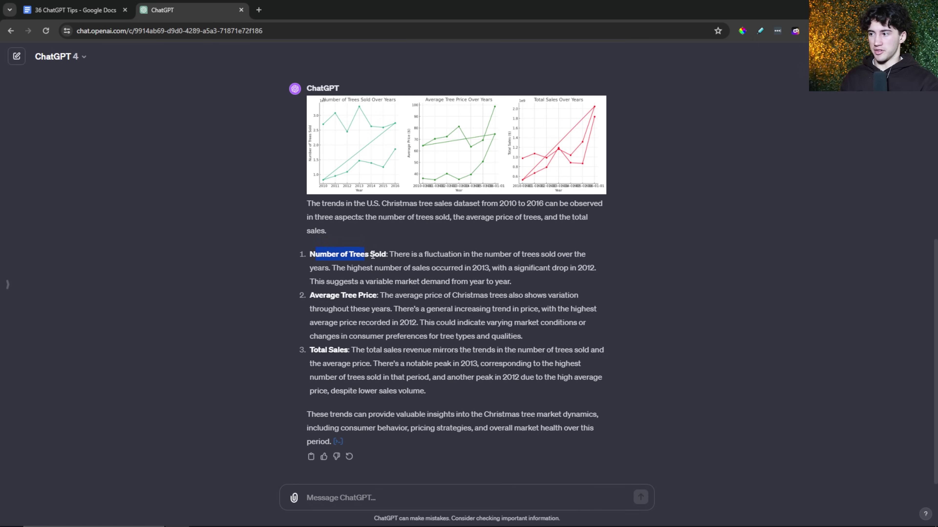
Review the generated charts and the written trends for Number of Trees Sold, Average Tree Price and Total Sales.
drag(315, 295, 355, 290)
click(338, 351)
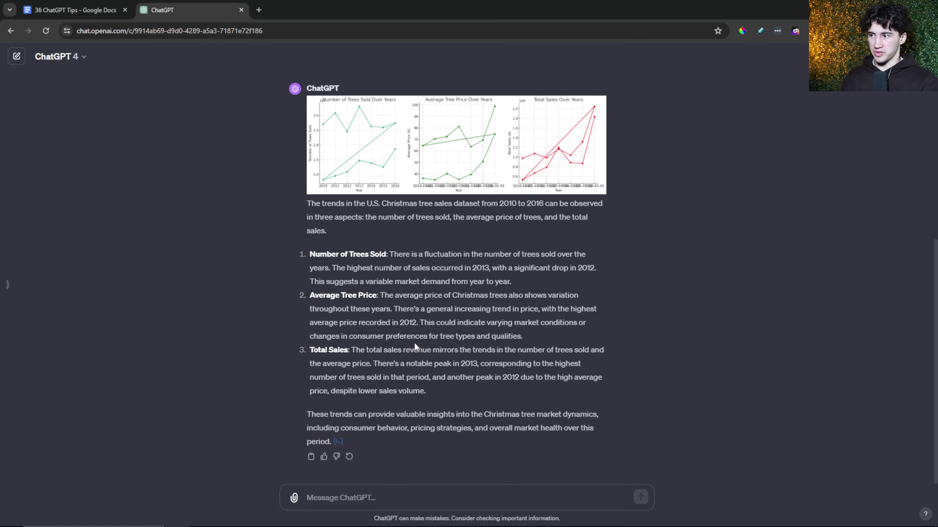
scroll(445, 344, up, 3)
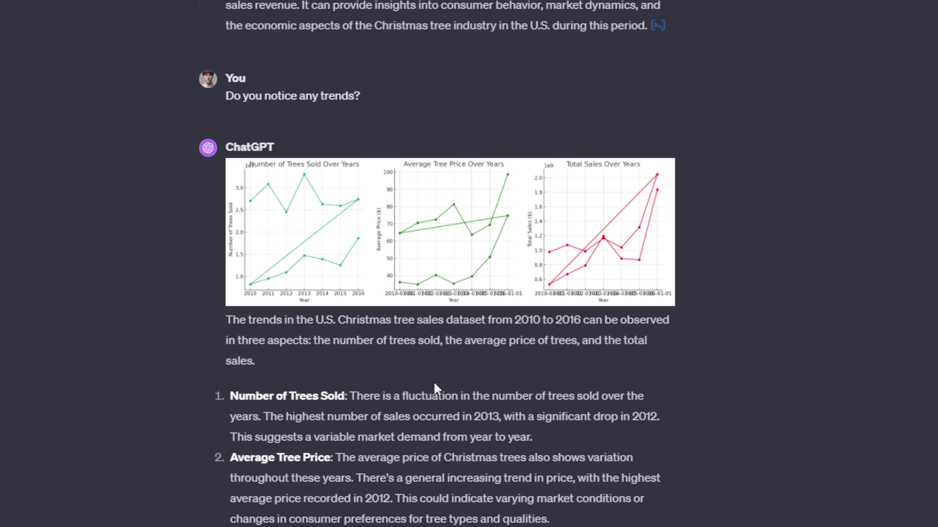
scroll(435, 388, down, 4)
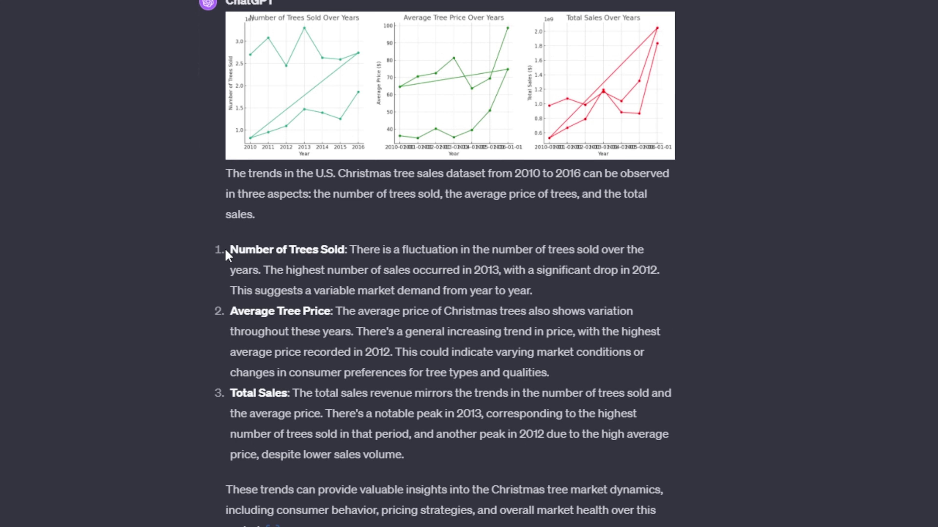
drag(227, 251, 412, 480)
click(453, 456)
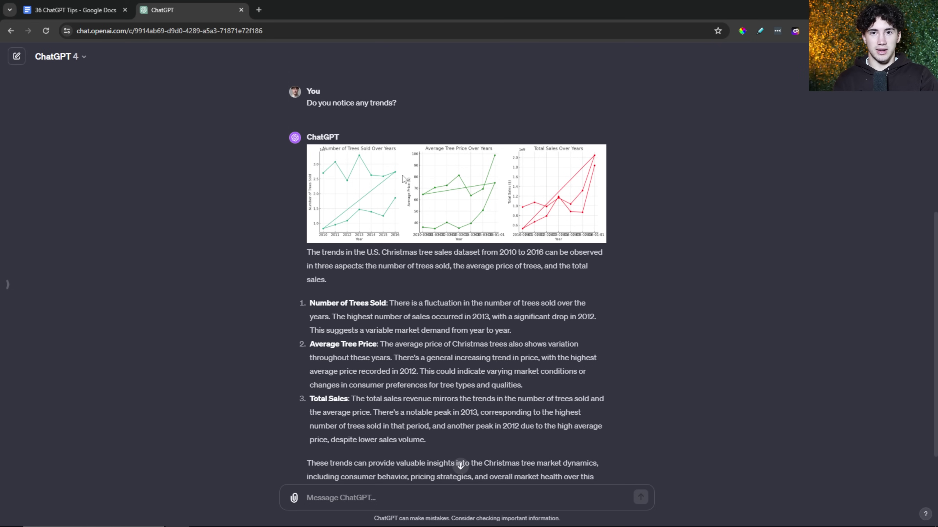
scroll(662, 310, up, 8)
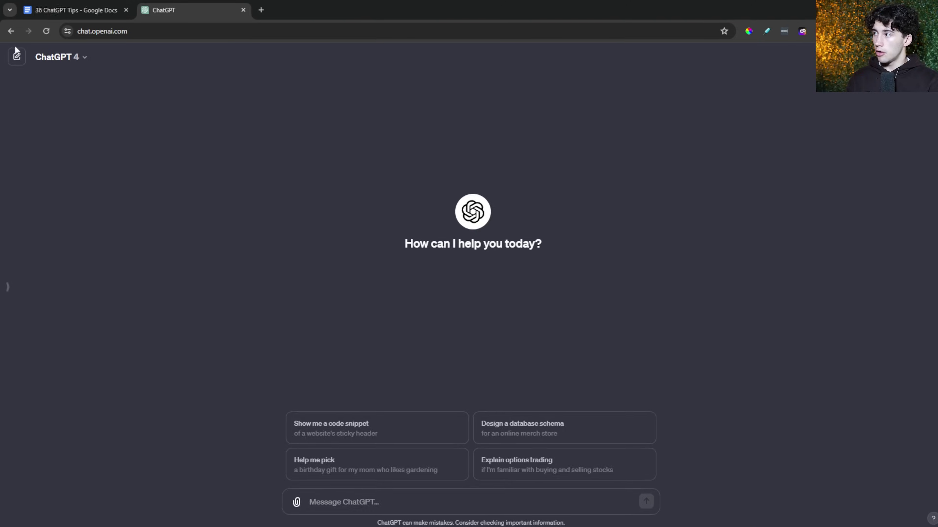
Switch the new chat's model to Plugins and look through the installed plugins, including AI Diagrams.
click(59, 56)
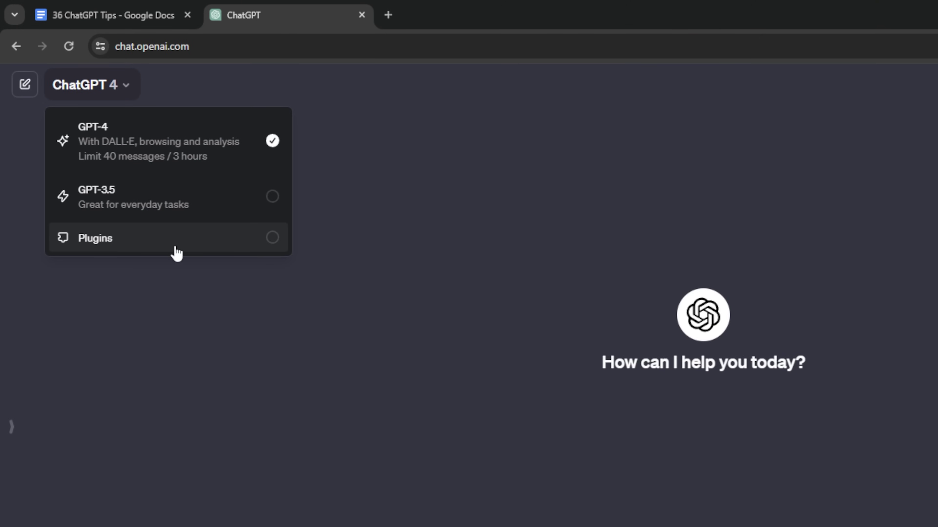
click(181, 253)
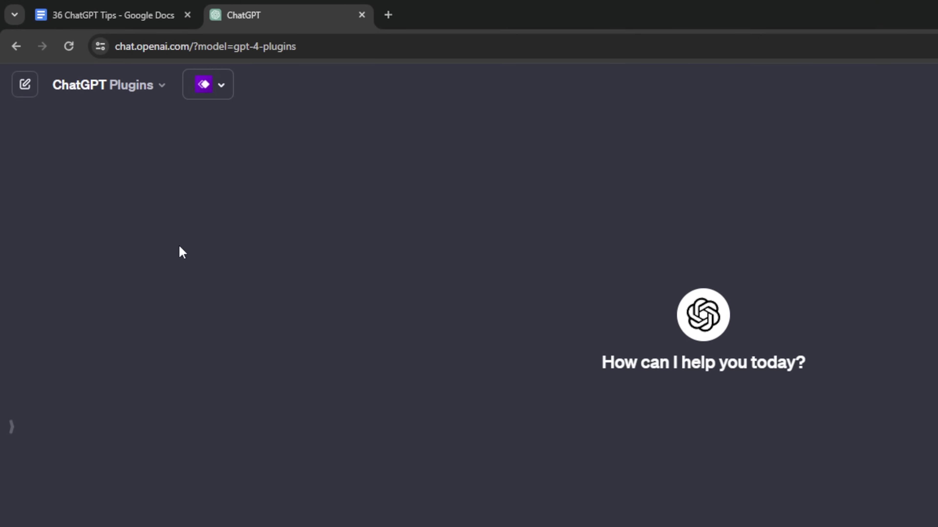
click(214, 90)
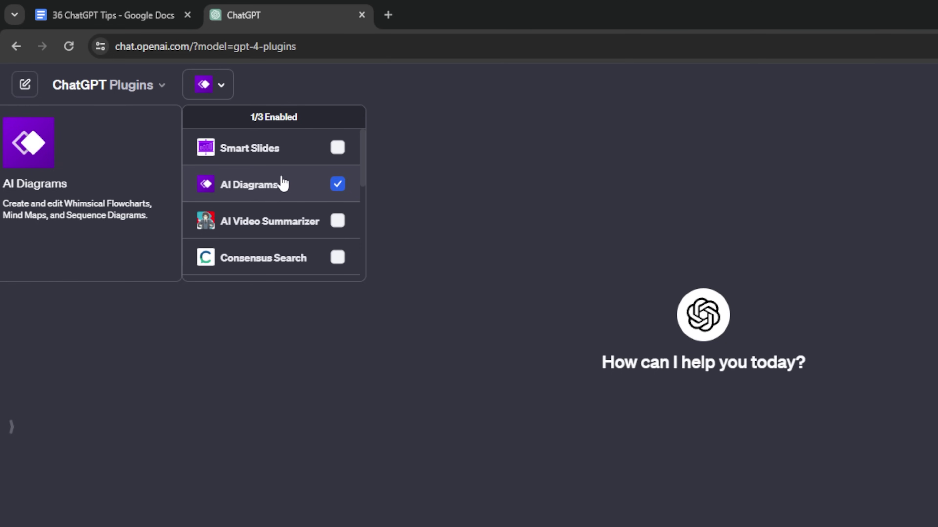
scroll(287, 194, down, 3)
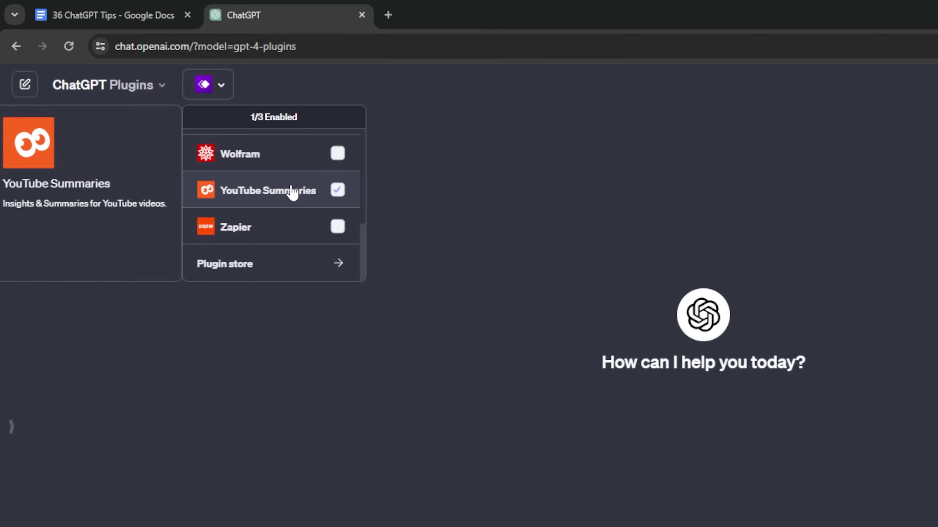
Search the plugin store for "ai diagrams", check the AI Diagrams plugin, and return to the empty Plugins chat.
click(258, 276)
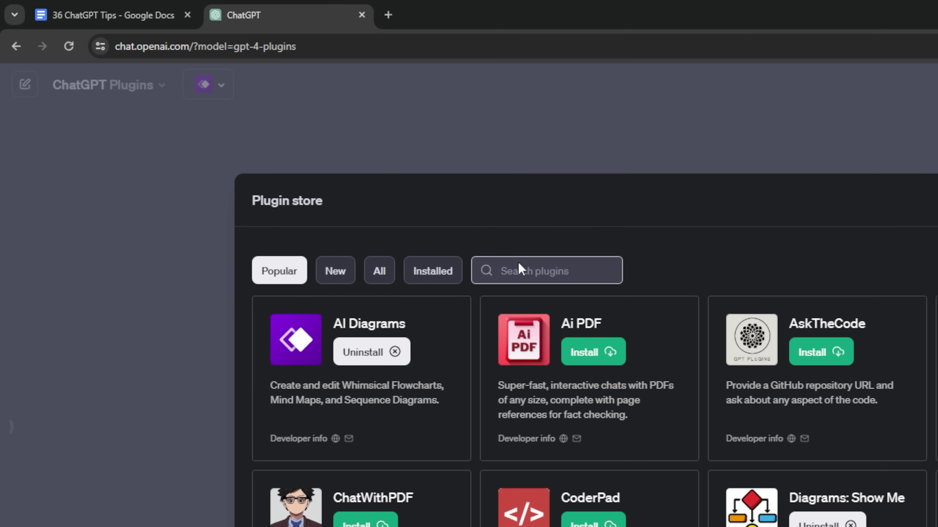
click(548, 274)
text(a)
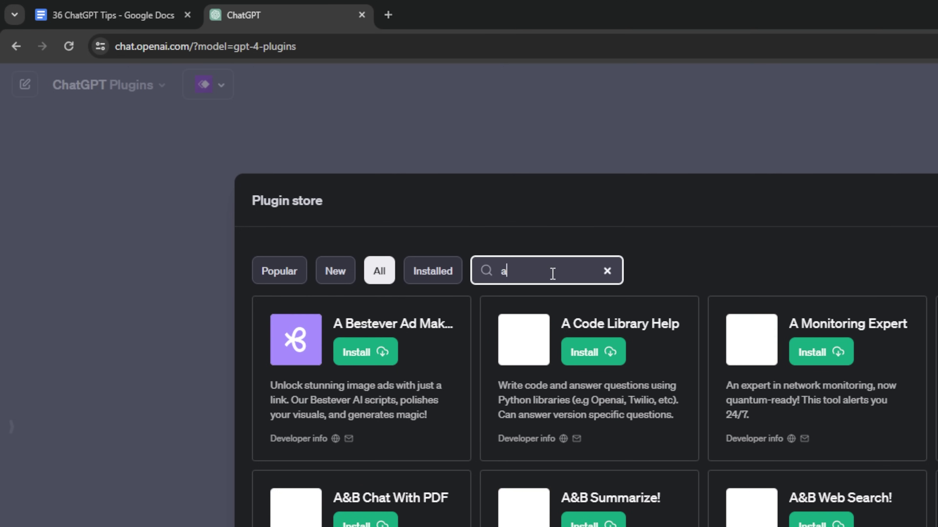
text(i diagrama)
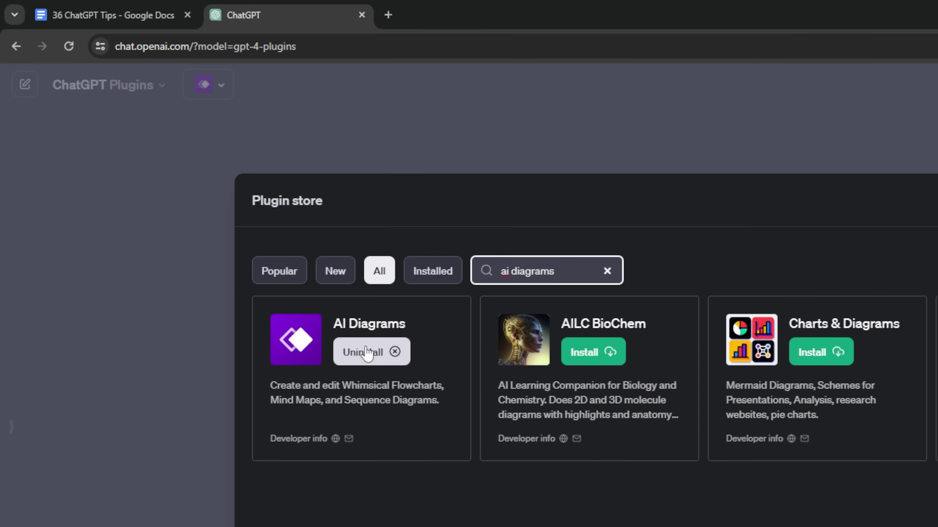
drag(338, 325, 405, 325)
click(657, 109)
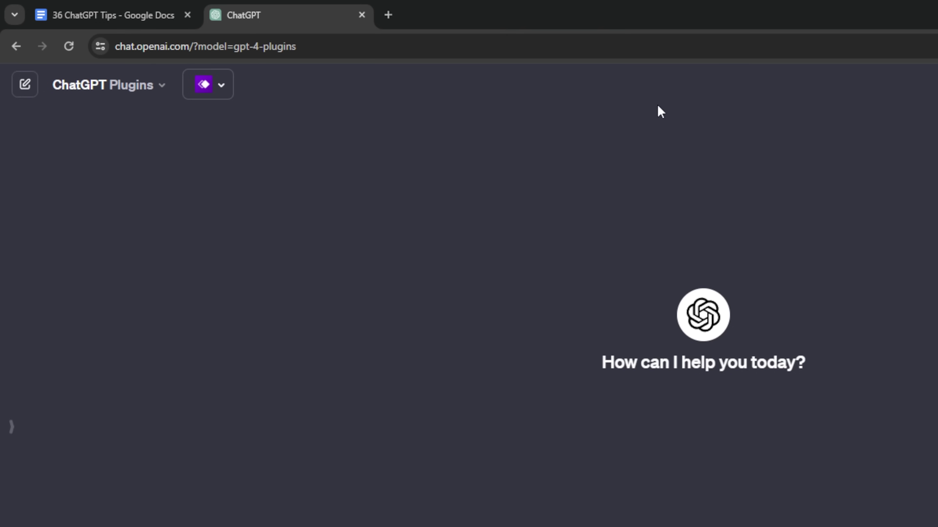
click(227, 92)
click(553, 199)
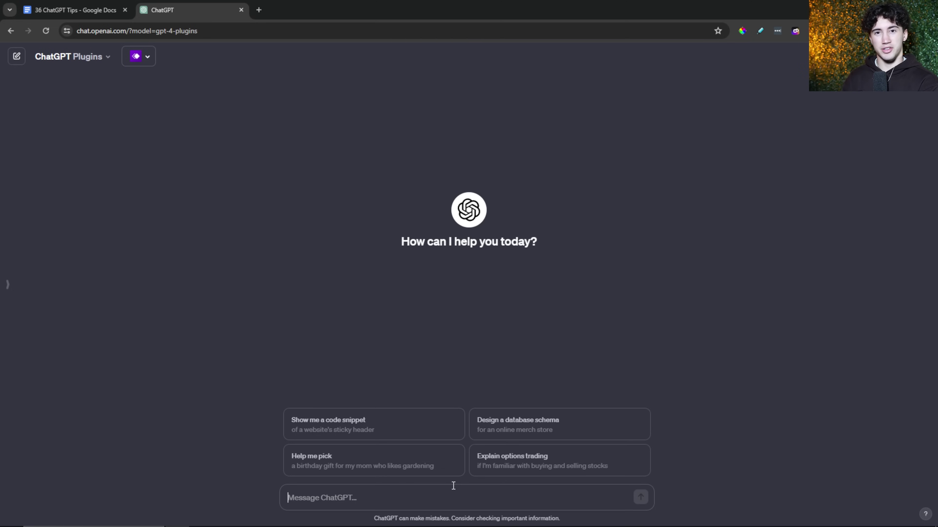
Send the prompt "Create a mindmap of the lifecycle of an LLM" with the AI Diagrams plugin enabled.
text(Create a mindmap of the lifecycle of an LLM)
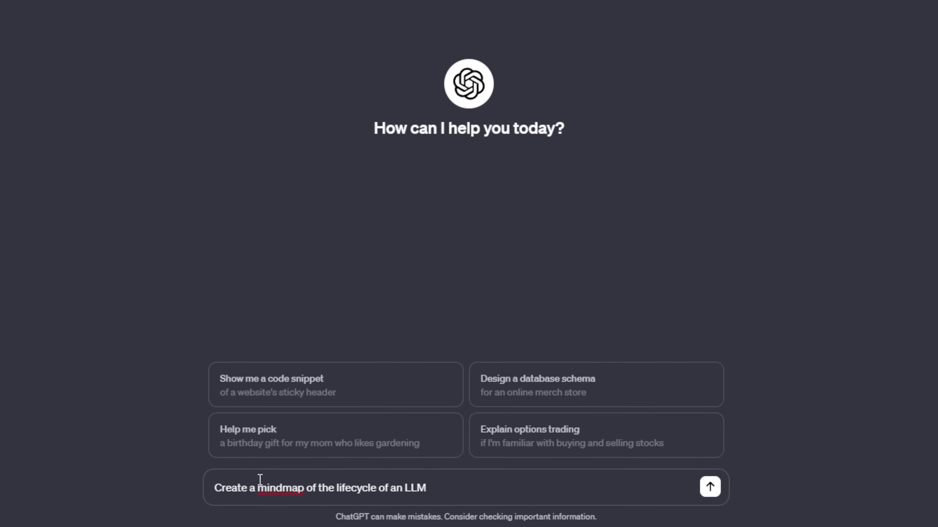
drag(288, 497, 390, 498)
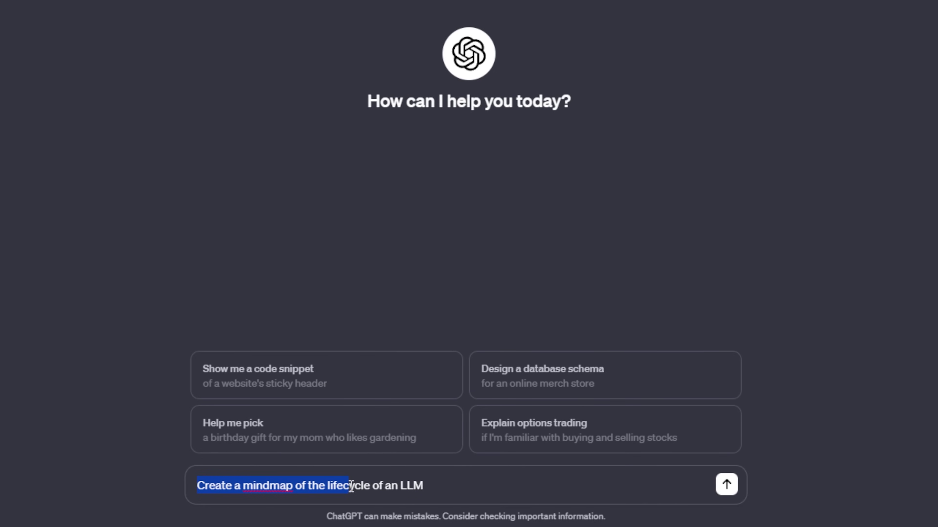
click(425, 486)
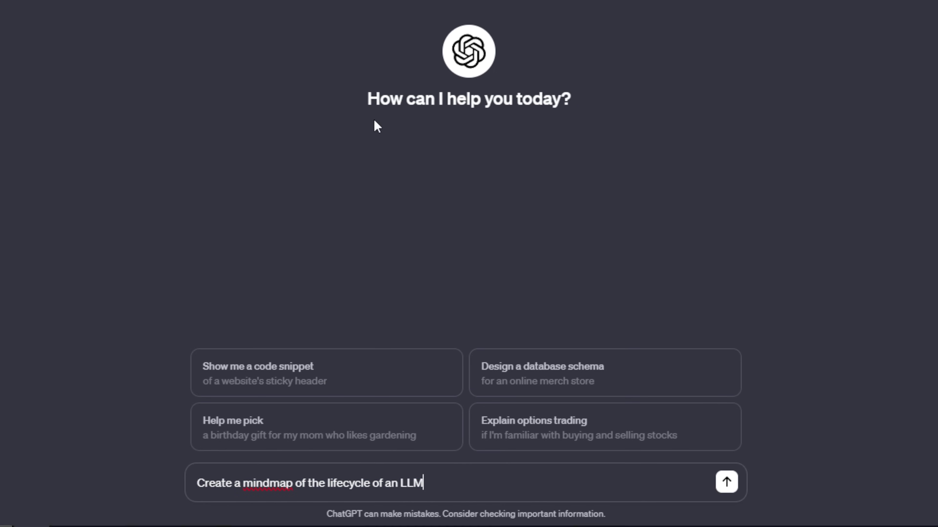
drag(365, 99, 605, 99)
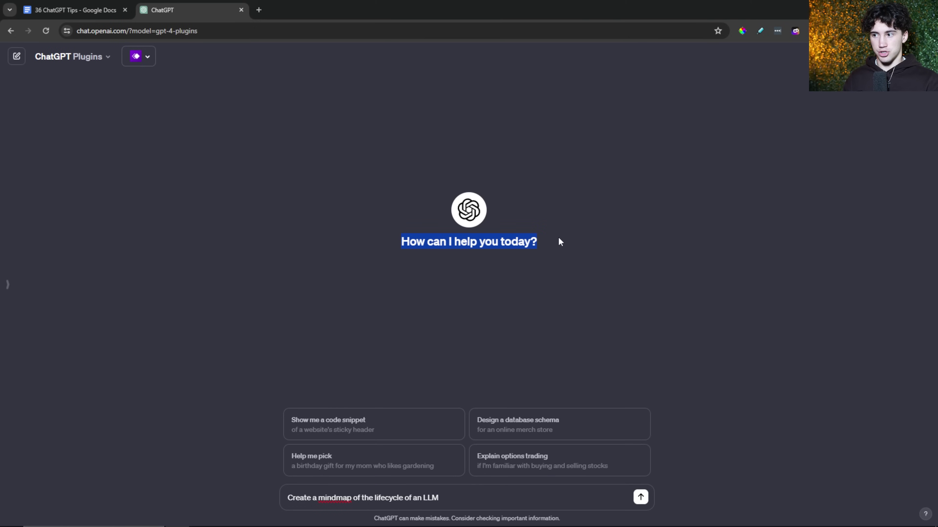
click(641, 497)
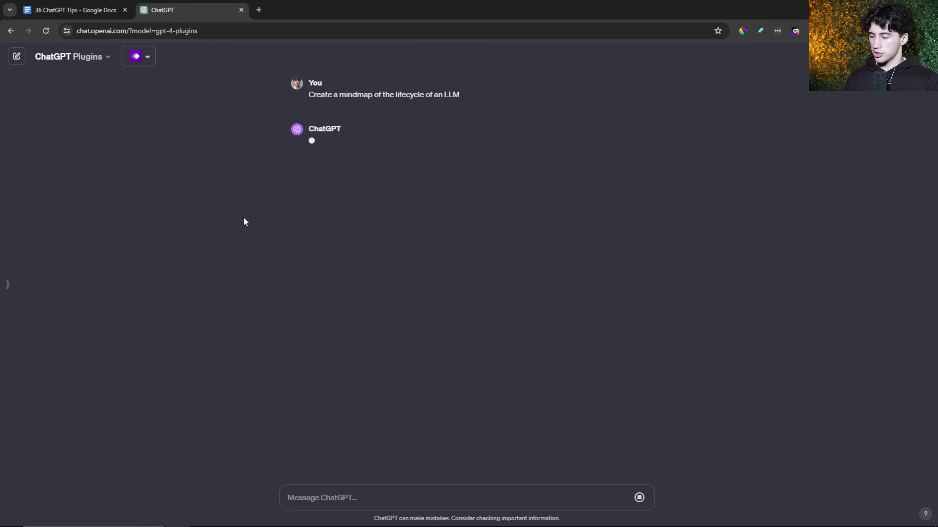
Open the generated mind map in Whimsical as an editable board.
scroll(514, 271, down, 2)
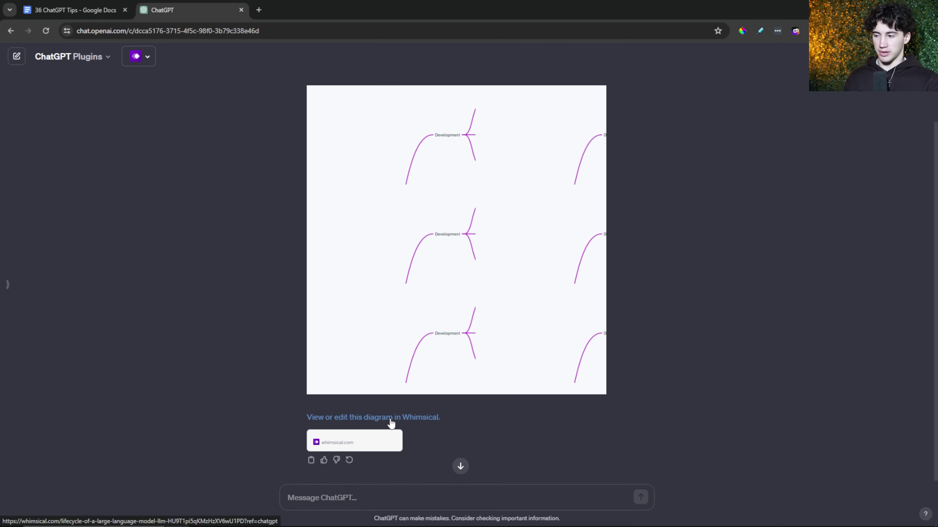
click(382, 422)
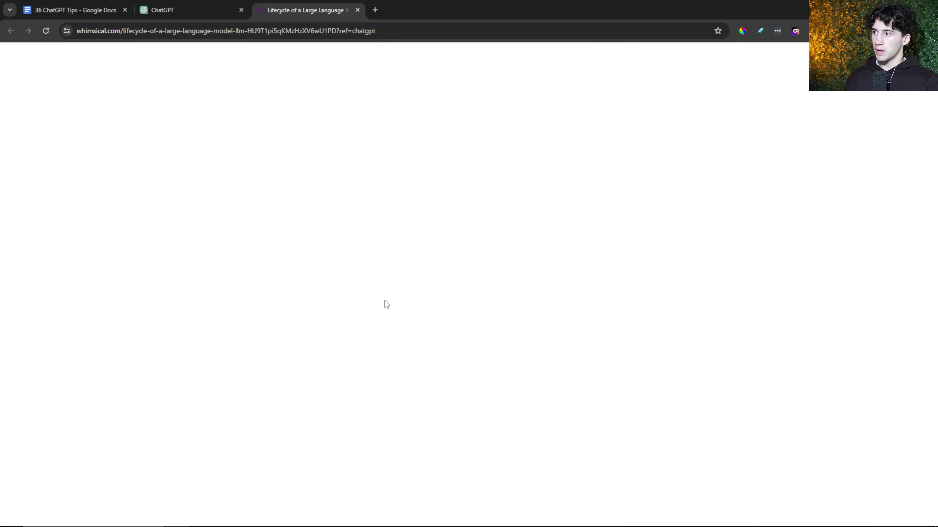
click(10, 59)
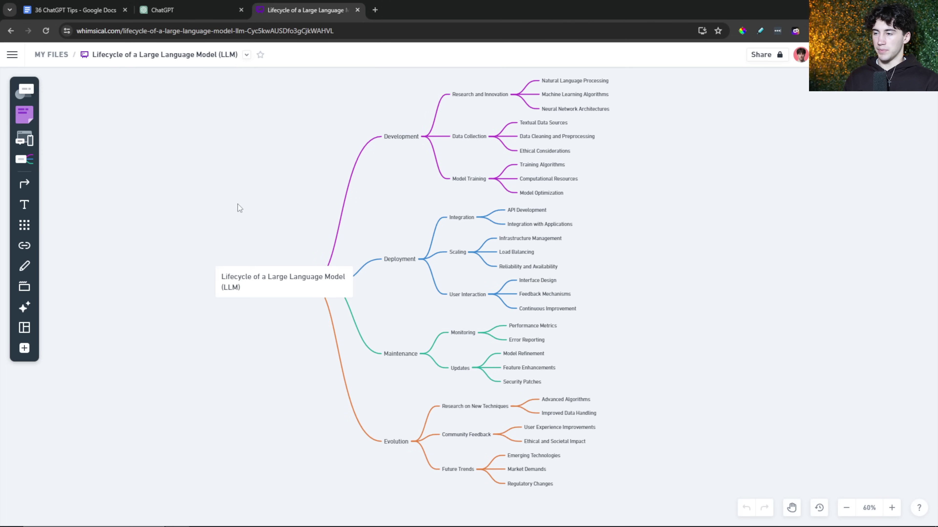
Shift the mind map's central topic slightly left and examine the Development, Deployment, Maintenance and Evolution branches.
drag(216, 226, 259, 289)
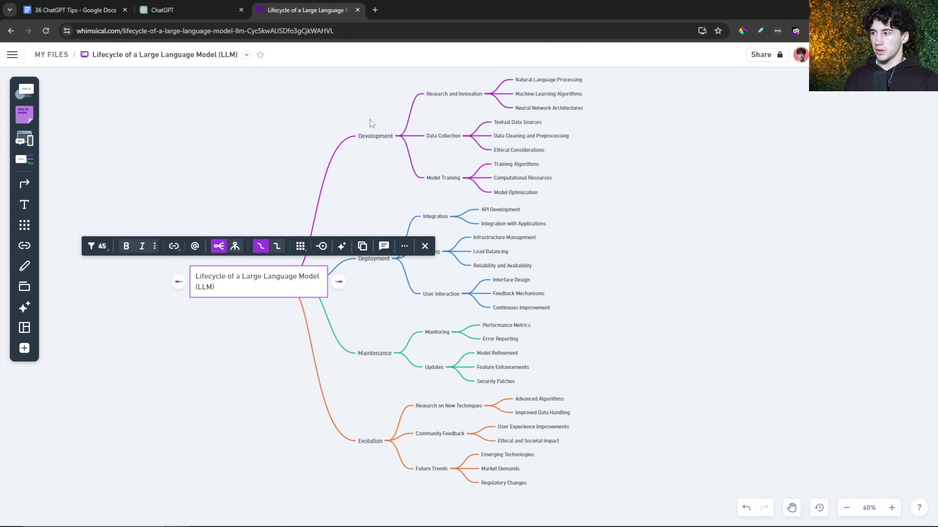
click(354, 279)
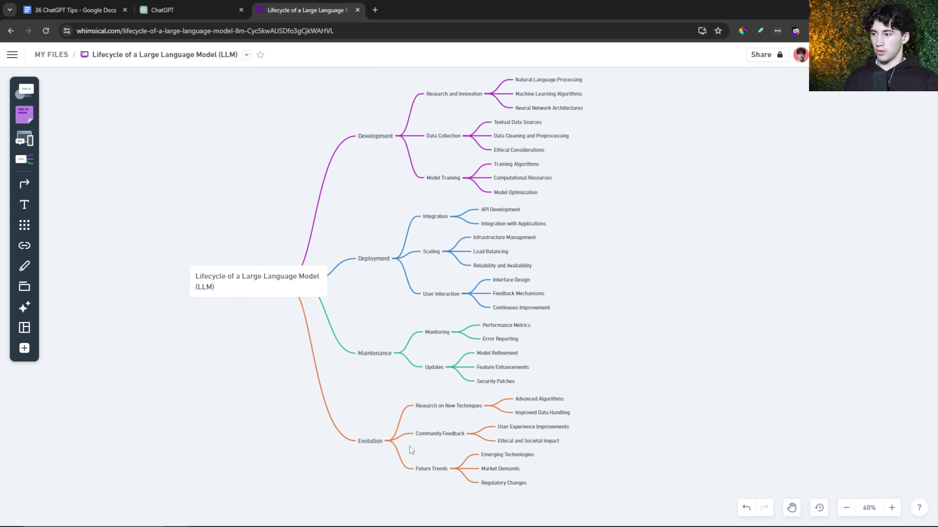
drag(244, 95, 626, 379)
scroll(625, 376, up, 3)
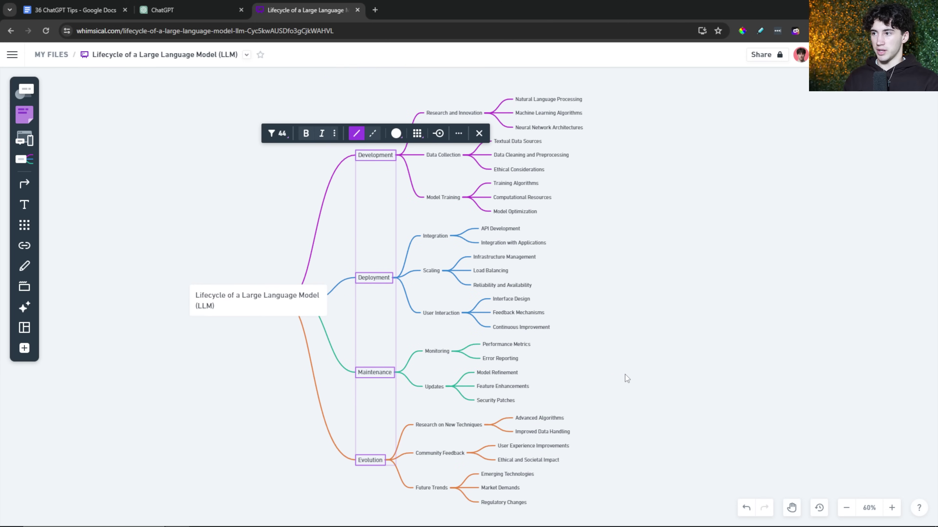
click(622, 271)
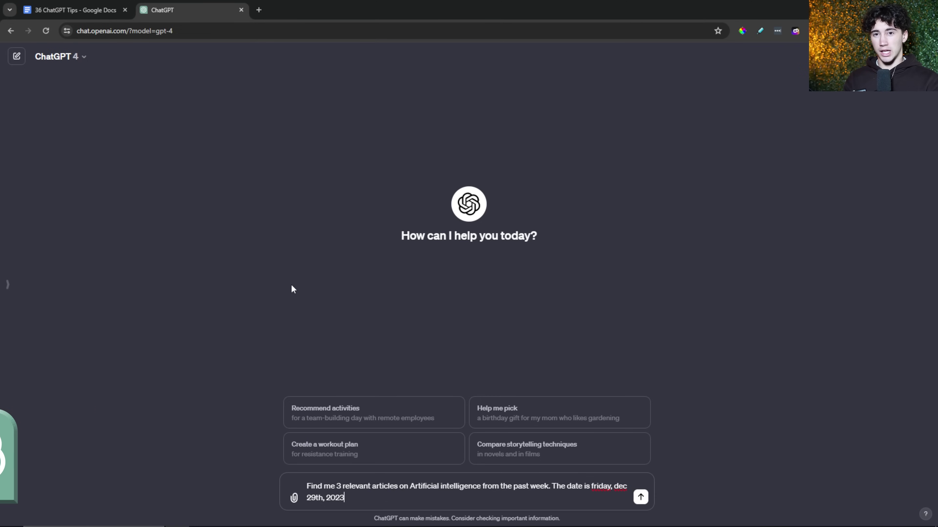
With GPT-4 selected, send the prompt "Find me 3 relevant articles on Artificial intelligence from the past week. The date is friday, dec 29th, 2023".
click(83, 61)
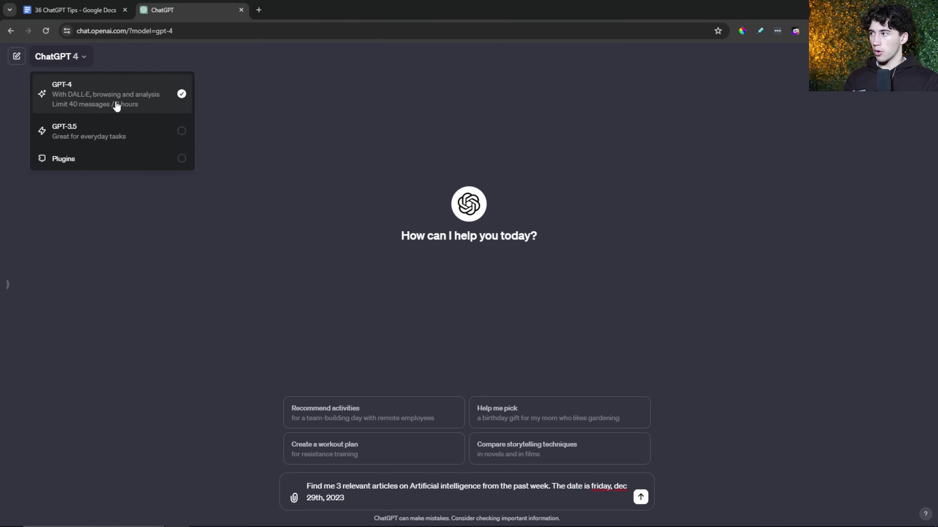
click(283, 118)
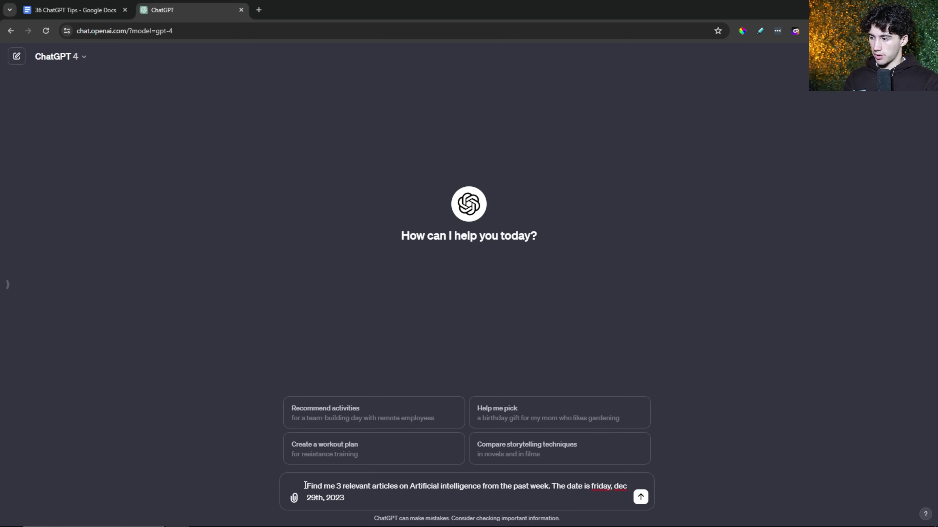
drag(395, 488, 521, 491)
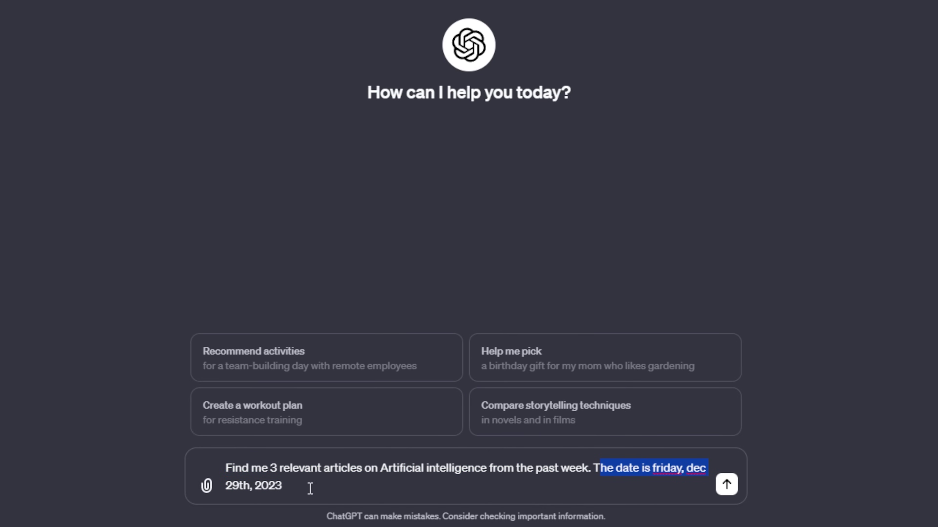
click(372, 487)
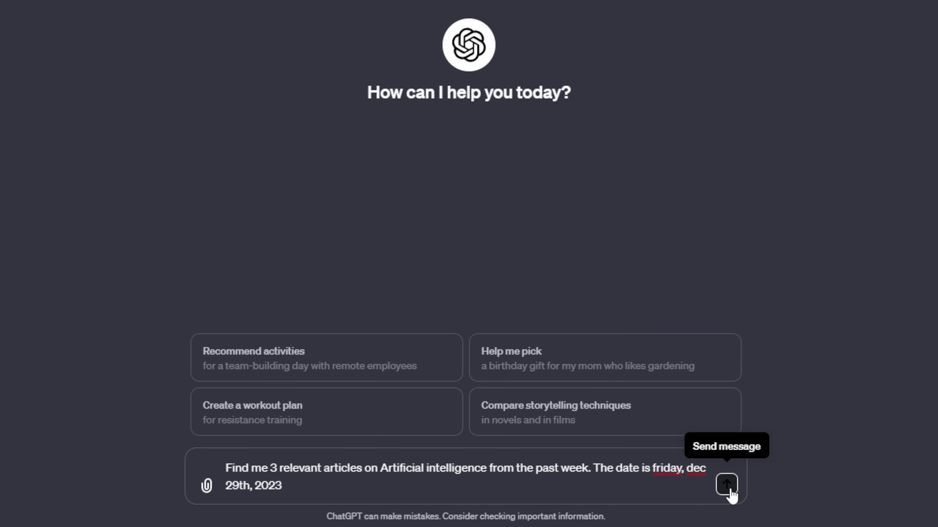
click(726, 485)
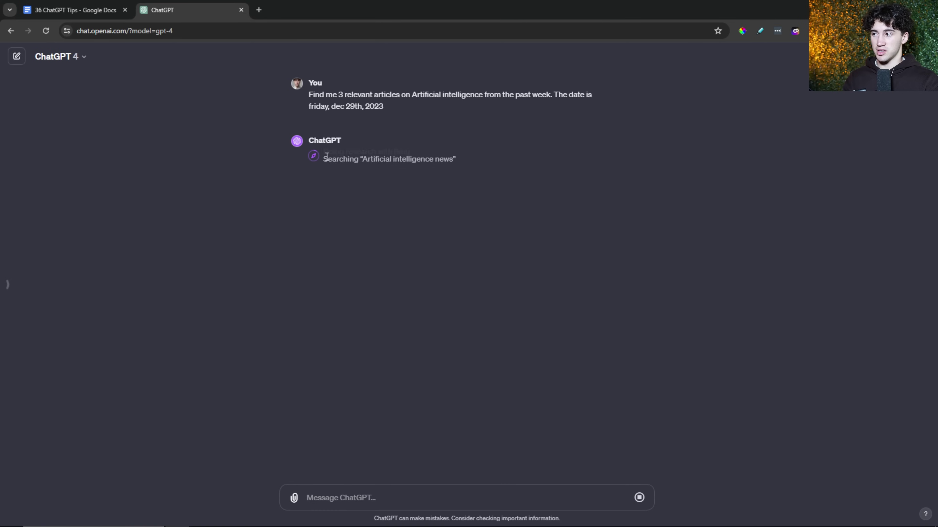
Watch the web search progress and review the three article summaries in the answer.
drag(324, 155, 456, 157)
drag(357, 159, 461, 160)
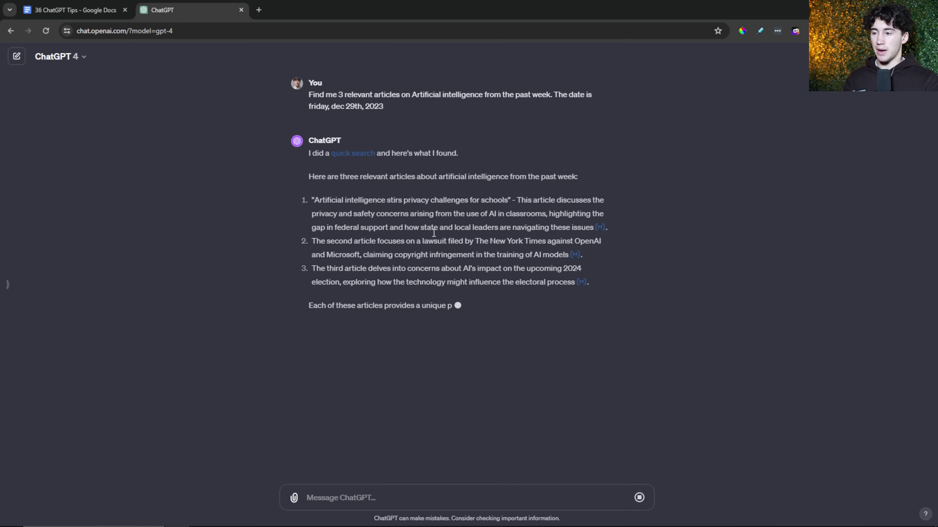
drag(334, 201, 479, 278)
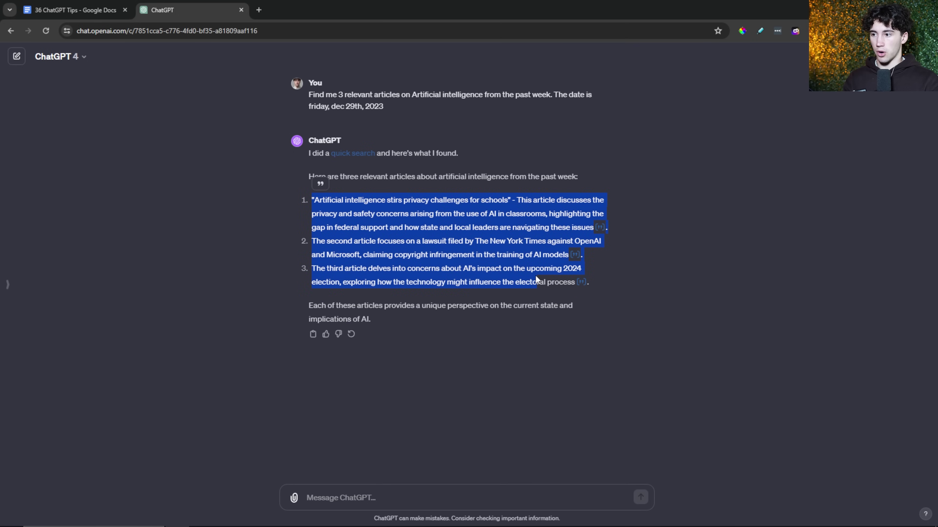
Open the cited source of the first article on AI privacy challenges for schools, then return to the ChatGPT conversation.
click(628, 261)
click(600, 227)
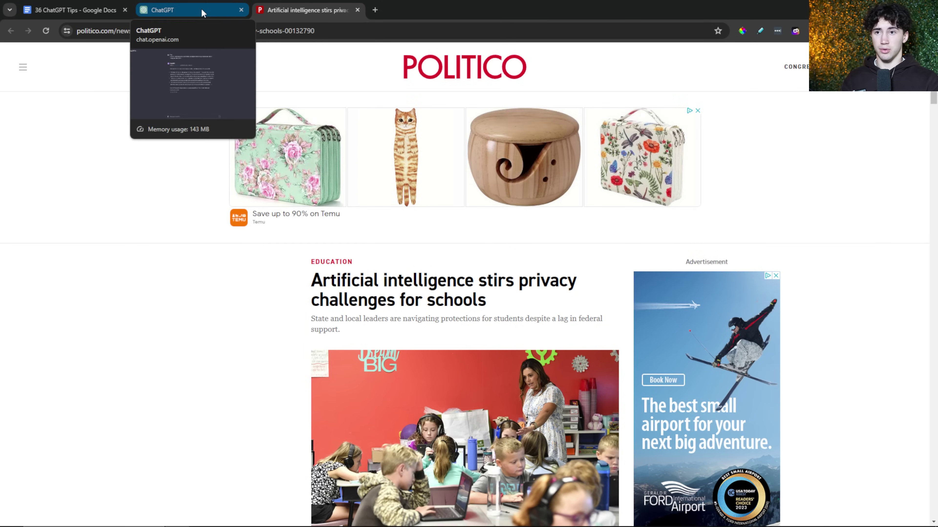
click(203, 14)
Send the follow-up prompt "Create me 3 video ideas based on these articles".
click(352, 497)
text(Create)
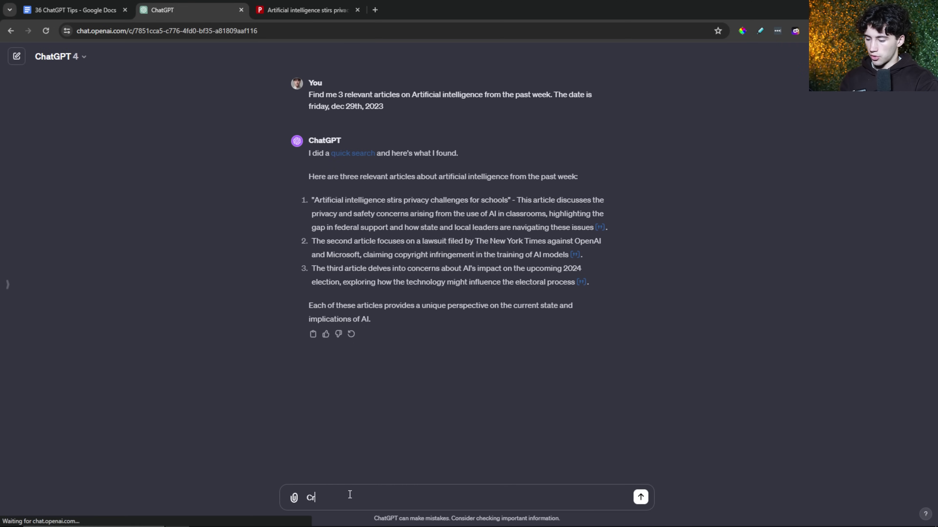
text( me 3)
text( video ideas bas)
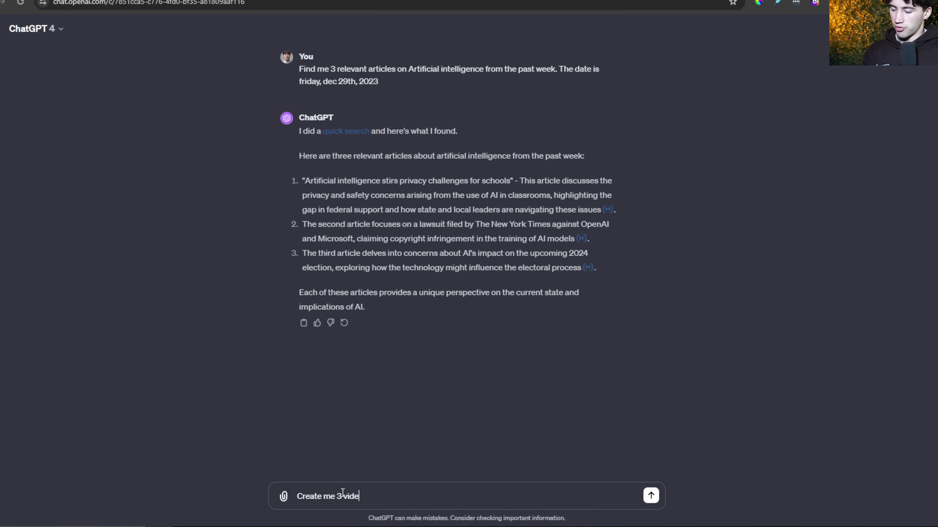
text(ed o)
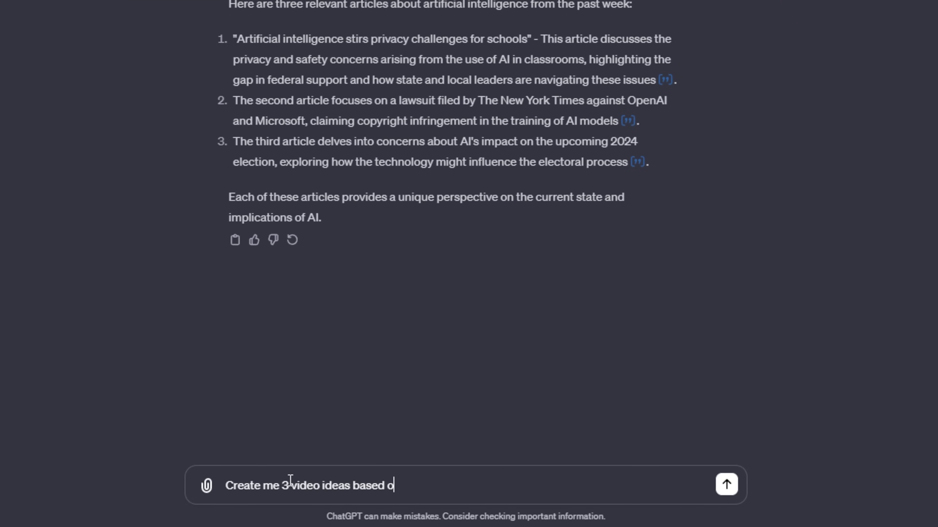
text(n these articles)
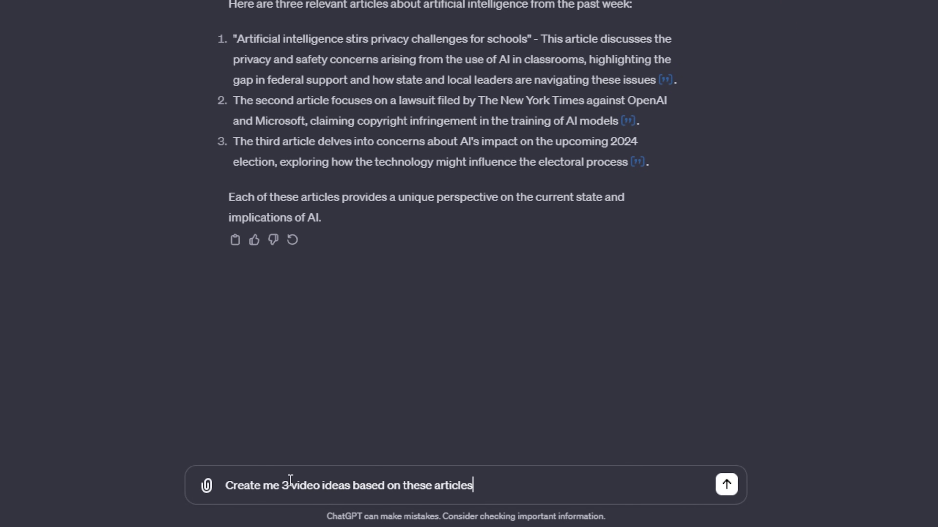
key(Return)
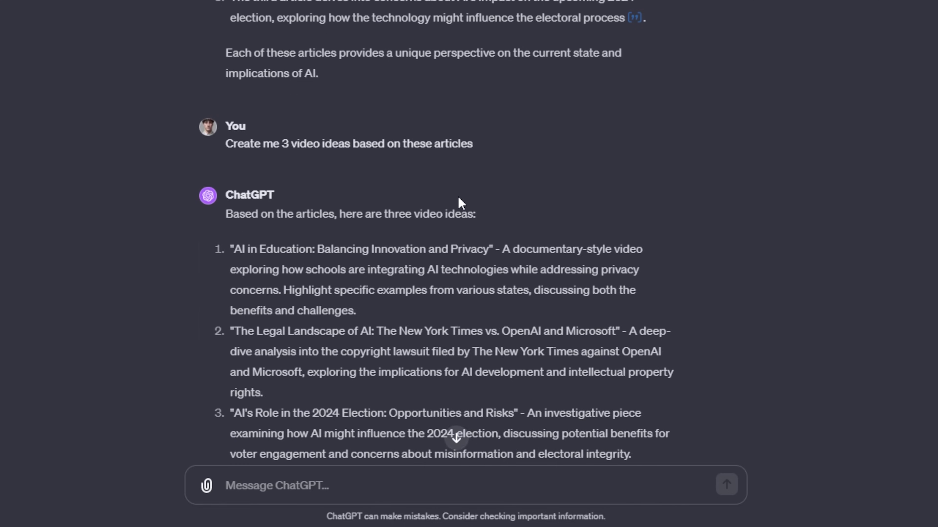
Review the three video ideas in the answer against the article summaries they are based on.
scroll(479, 207, up, 3)
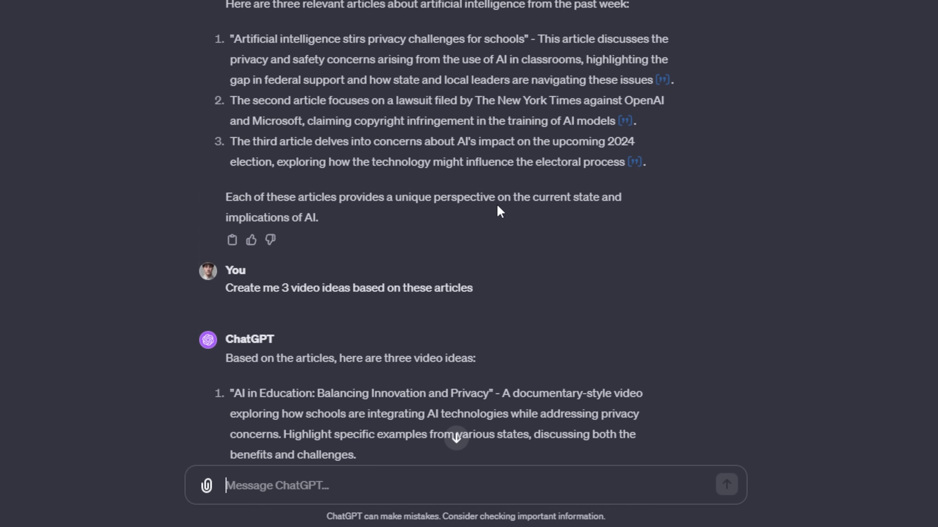
scroll(499, 211, down, 5)
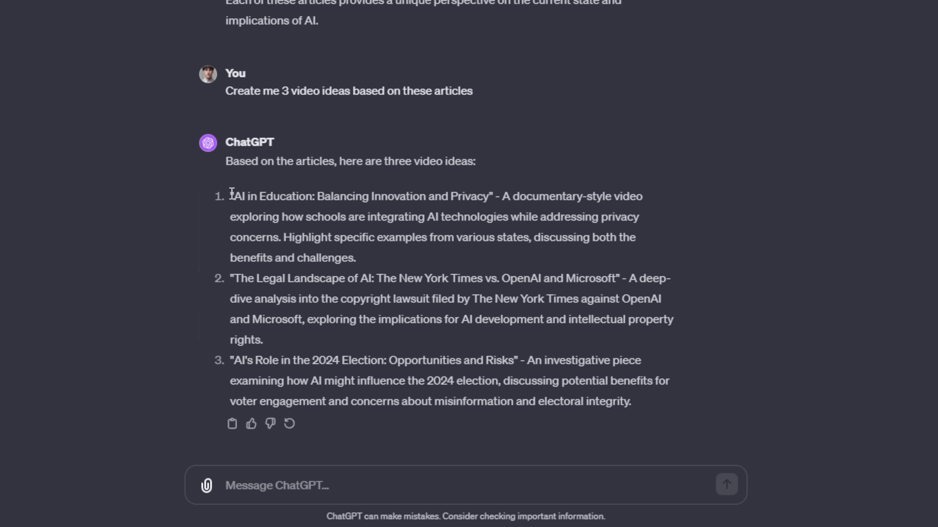
drag(231, 192, 679, 413)
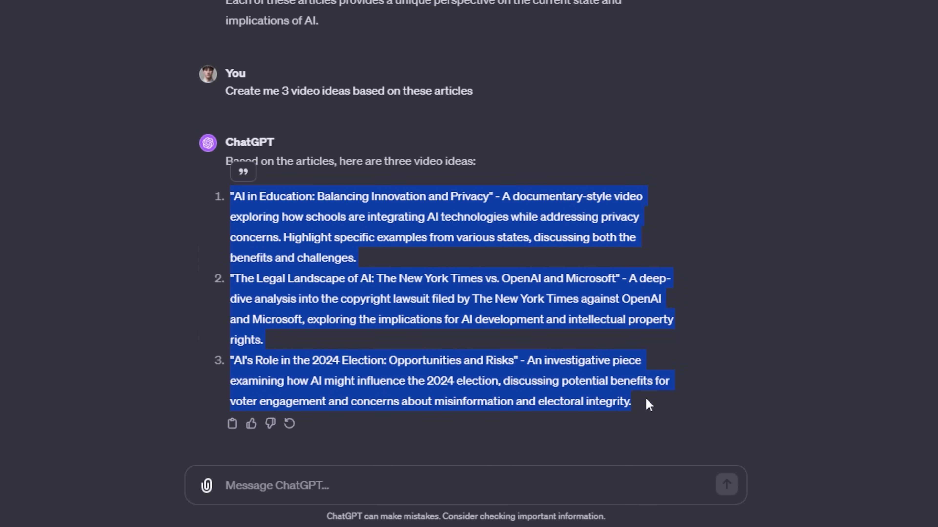
click(574, 235)
drag(502, 196, 501, 257)
click(468, 317)
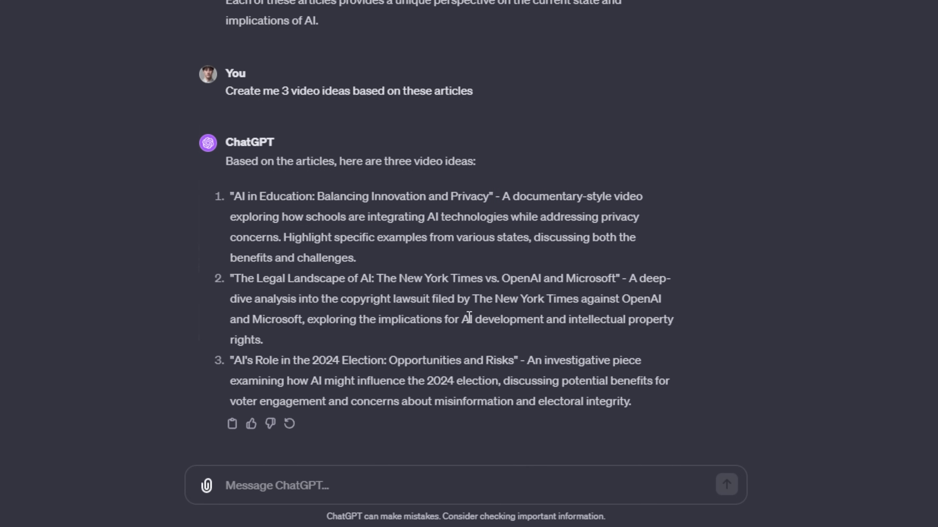
Send the follow-up prompt "Creaste me scripts for these" to request scripts for the video ideas.
click(331, 489)
text(Creaste me )
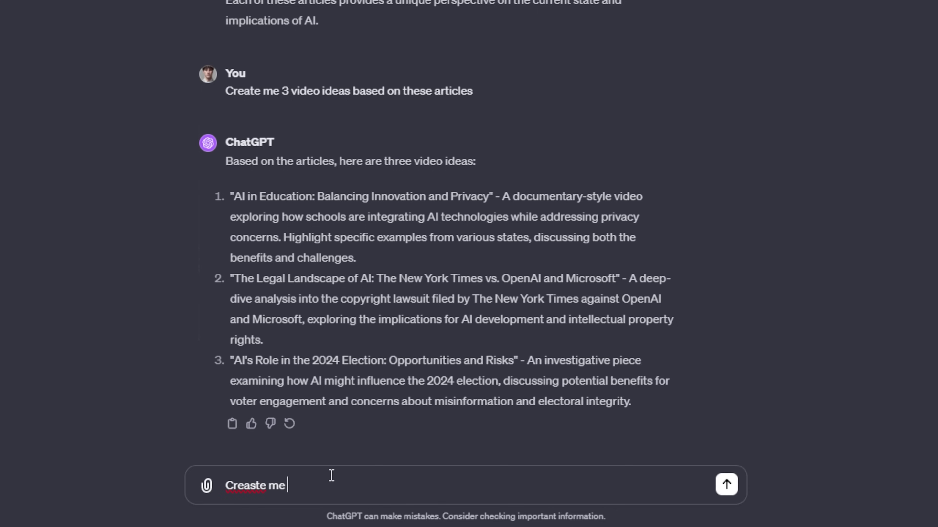
text(scripts for these)
key(Return)
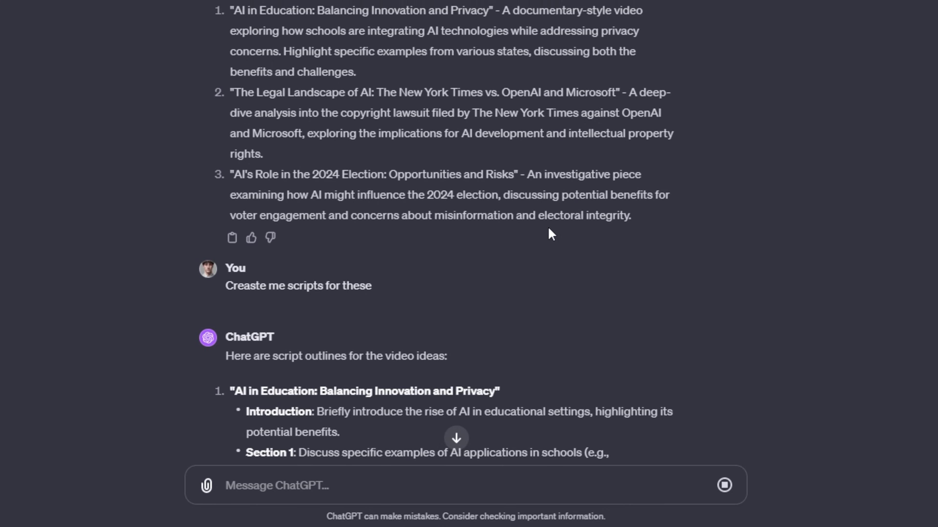
Review the whole conversation from the article search through the video ideas to the script outlines.
scroll(548, 226, up, 2)
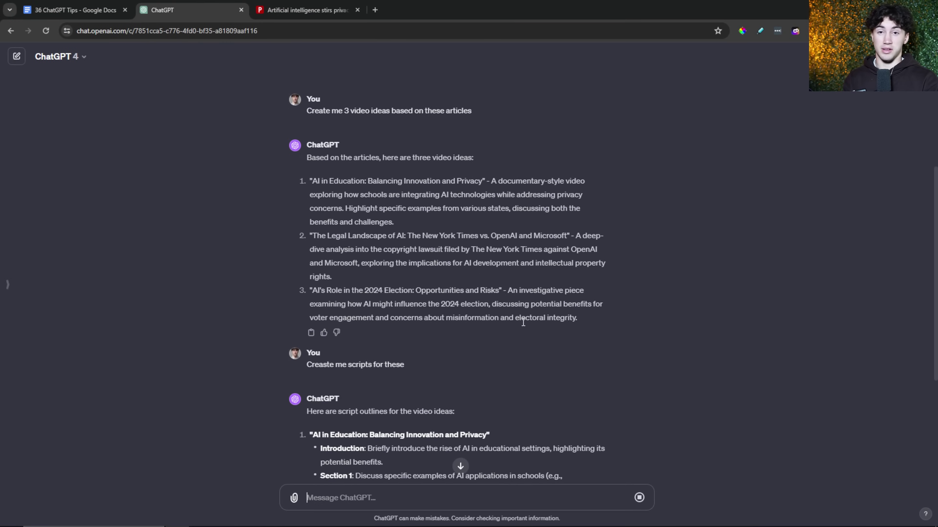
scroll(523, 323, up, 5)
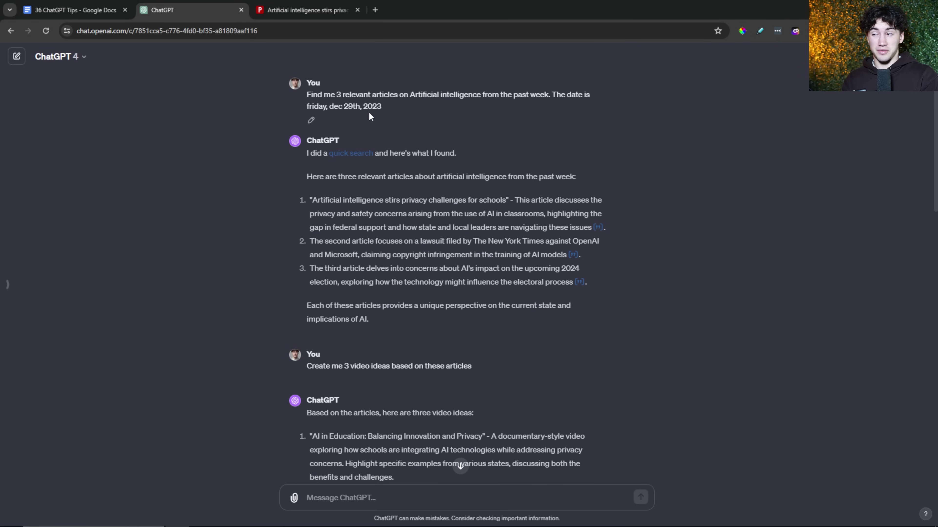
scroll(368, 113, down, 6)
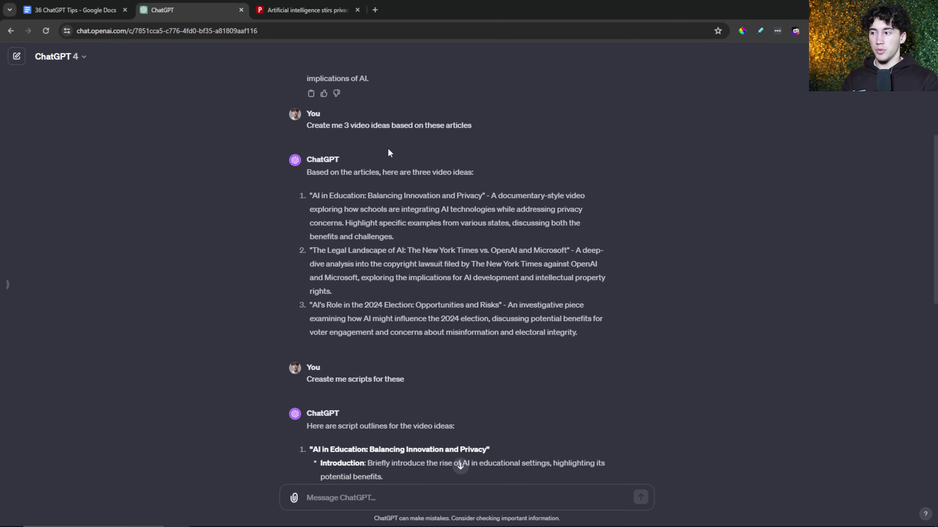
drag(303, 187, 500, 304)
click(593, 318)
scroll(575, 309, down, 8)
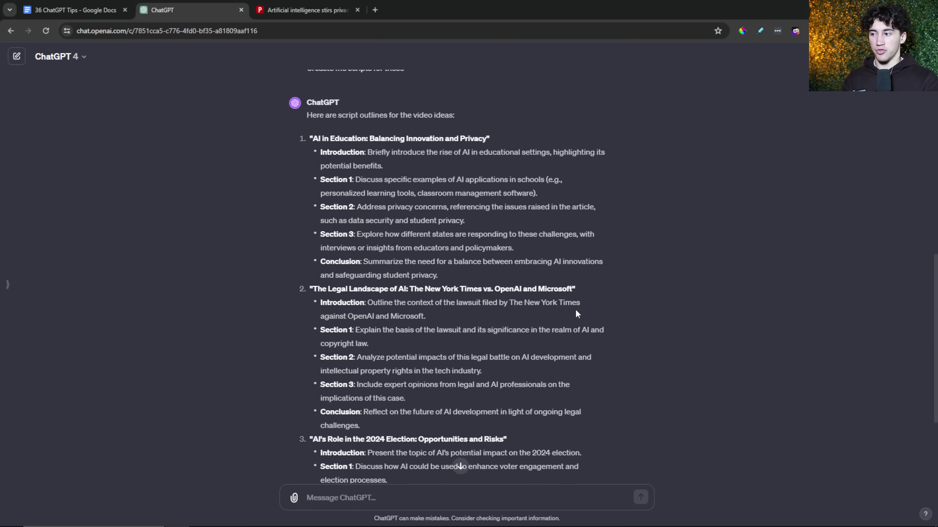
scroll(459, 242, up, 1)
drag(310, 152, 518, 344)
click(565, 356)
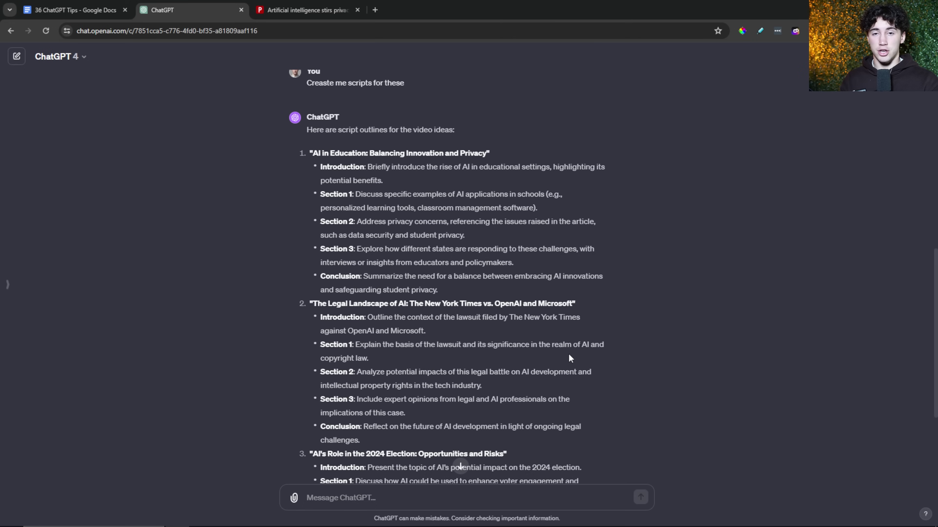
scroll(569, 355, up, 2)
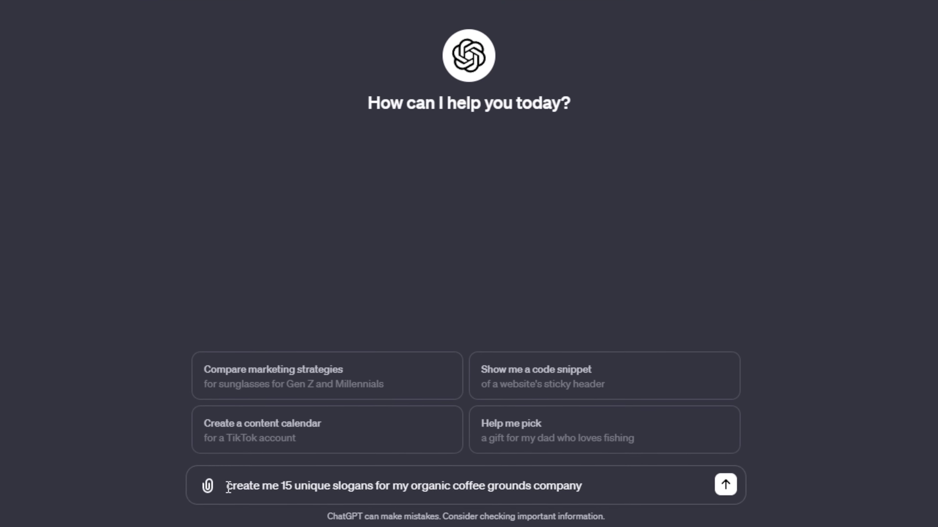
Add ", witty" after "unique" and send the prompt "create me 15 unique, witty slogans for my organic coffee grounds company".
drag(258, 490, 539, 484)
click(598, 481)
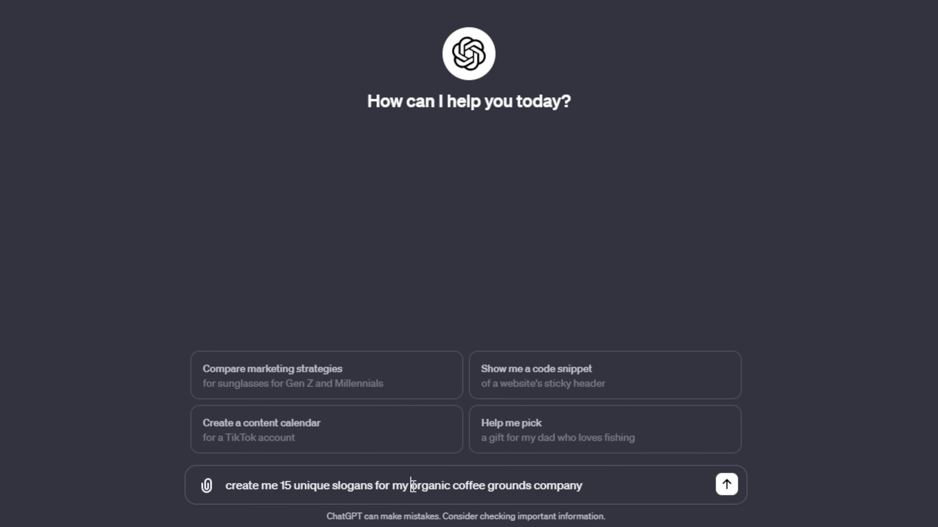
drag(412, 485, 535, 488)
click(547, 487)
click(332, 486)
text(,)
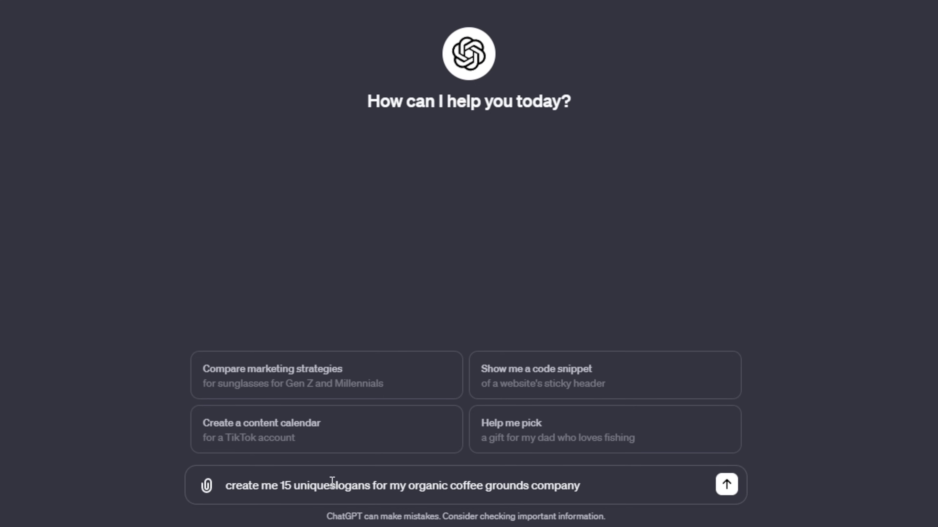
text(witty)
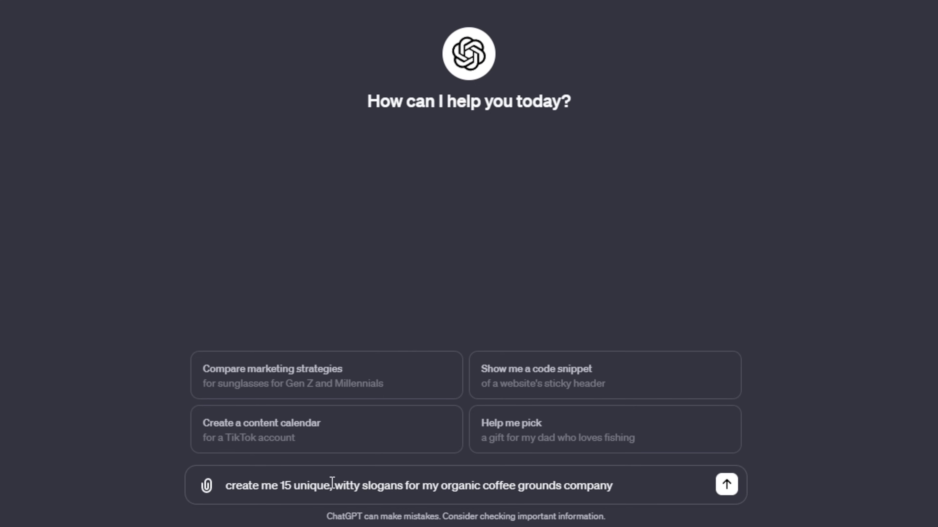
key(Return)
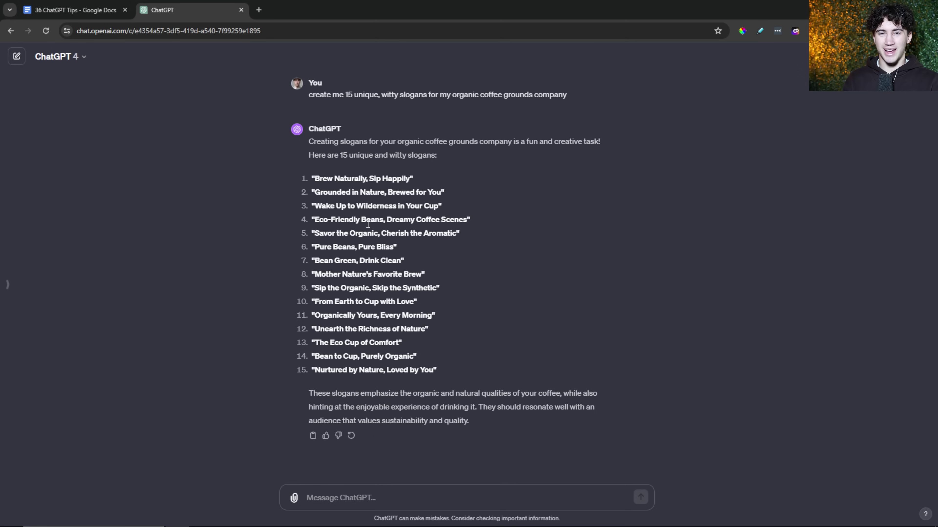
Review the generated coffee slogans, including the first, thirteenth and fifteenth ones.
drag(313, 179, 402, 180)
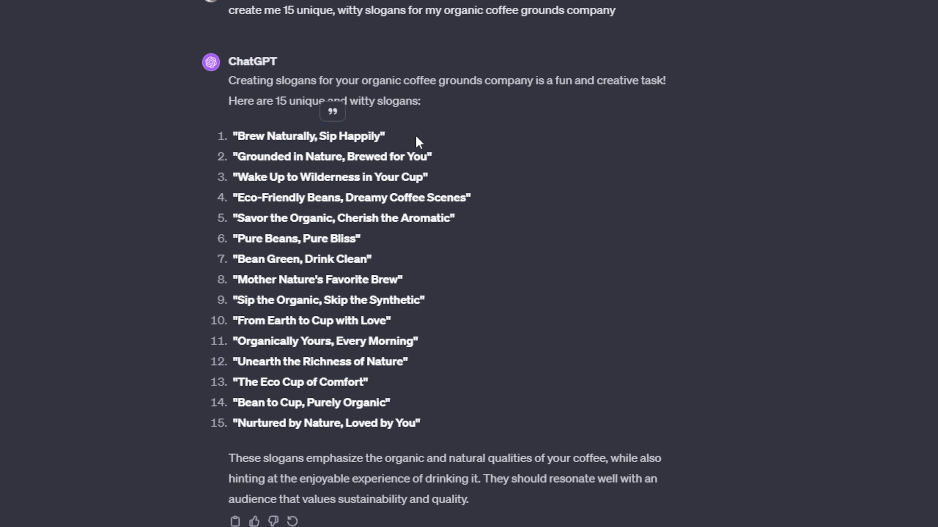
click(419, 144)
drag(237, 424, 419, 433)
click(430, 436)
drag(237, 384, 367, 386)
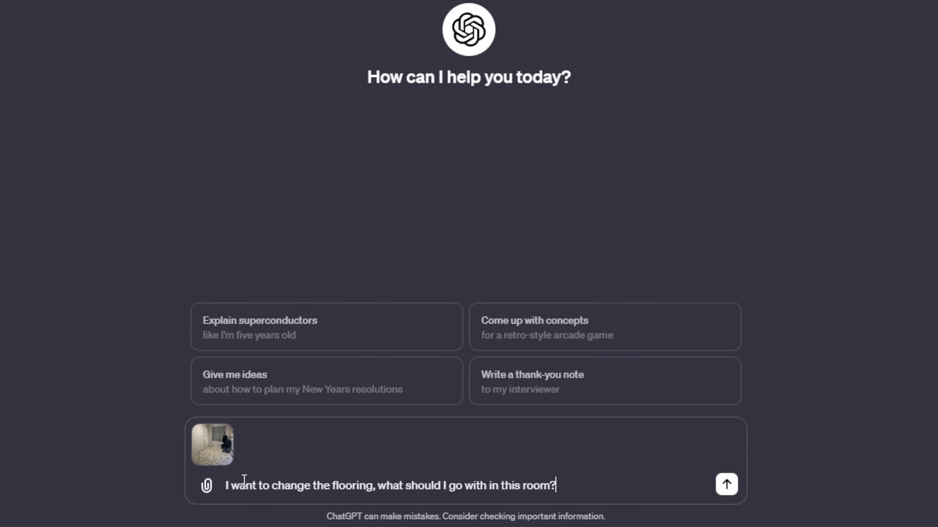
Preview the attached room photo and send it with "I want to change the flooring, what should I go with in this room?".
drag(308, 497, 556, 487)
click(561, 485)
click(212, 444)
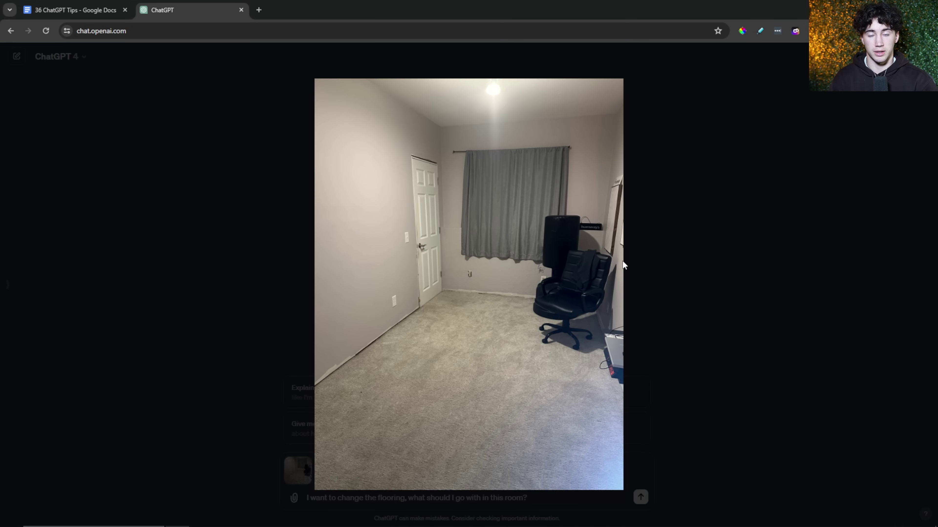
click(707, 281)
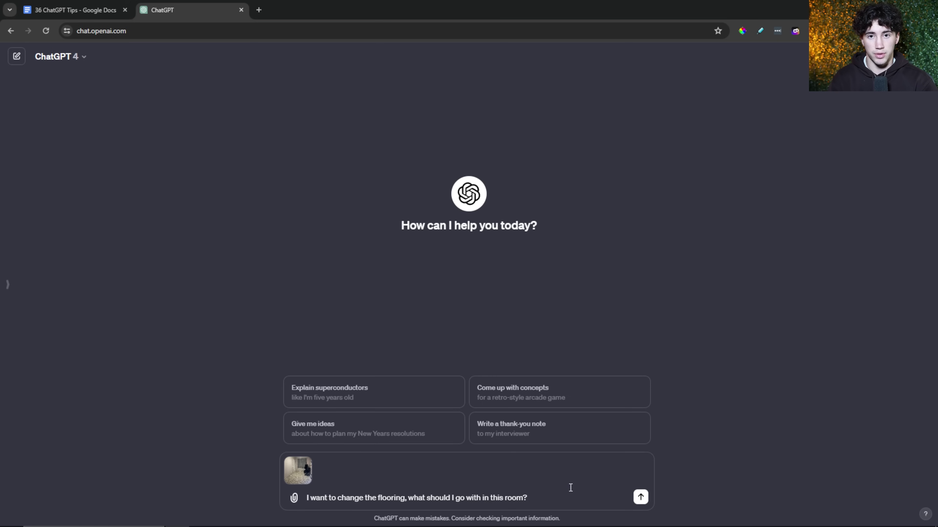
click(641, 498)
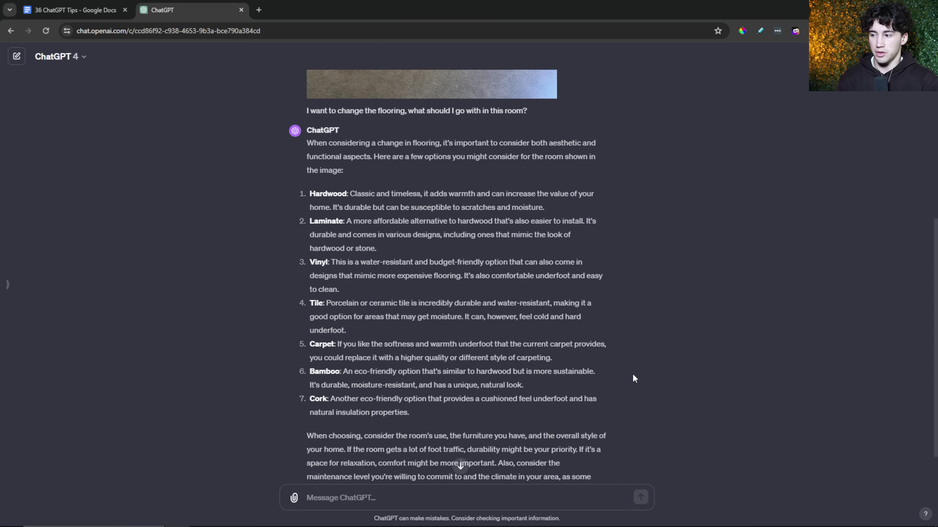
scroll(632, 375, up, 1)
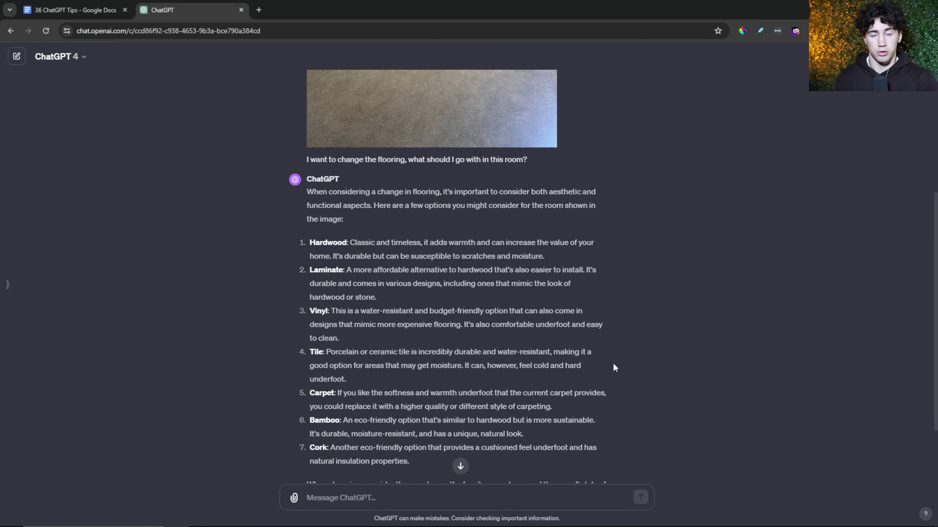
scroll(651, 377, down, 1)
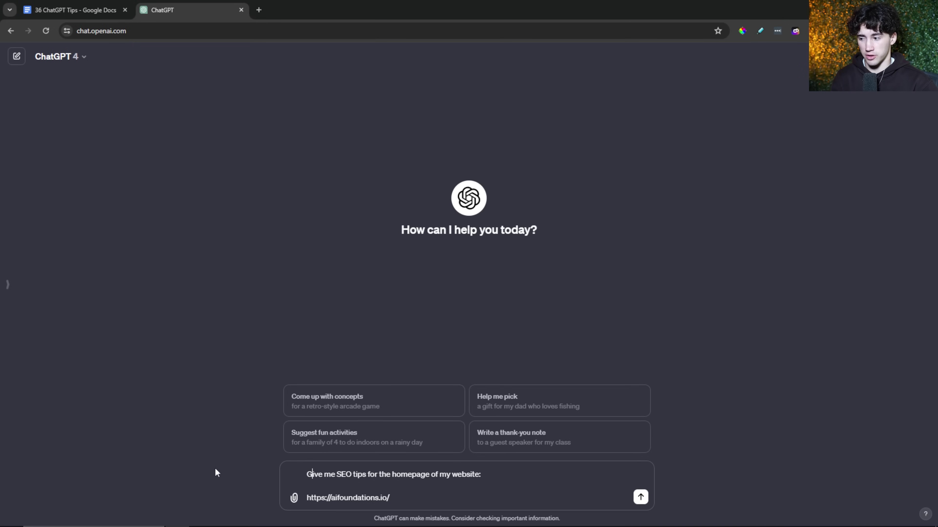
click(309, 474)
drag(324, 476, 469, 478)
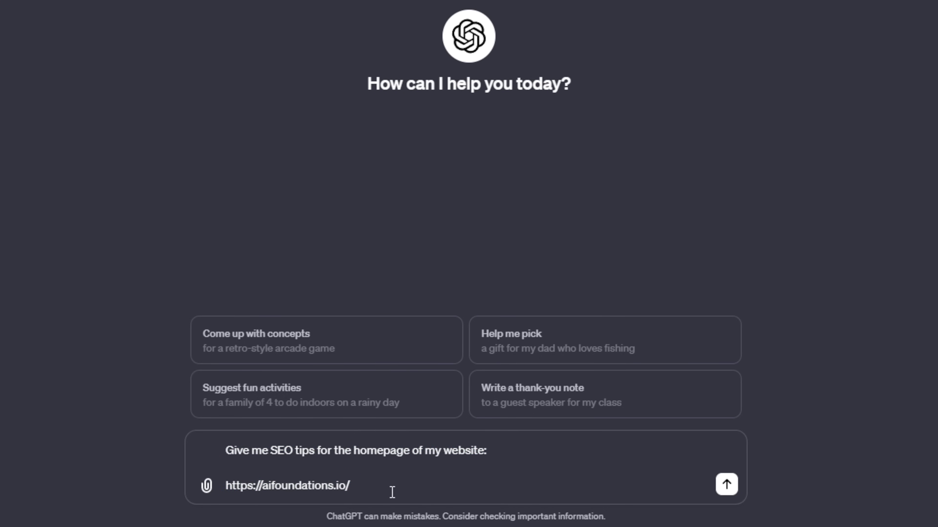
click(727, 484)
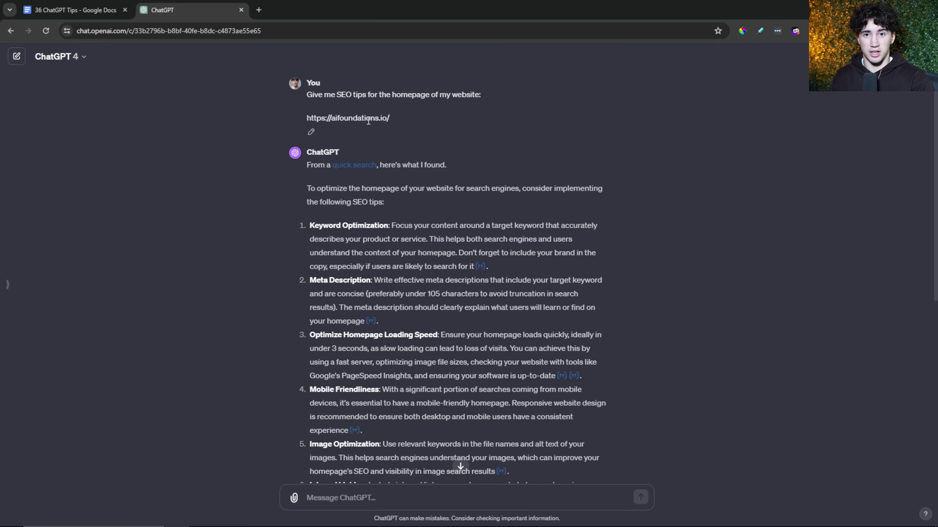
scroll(408, 401, down, 8)
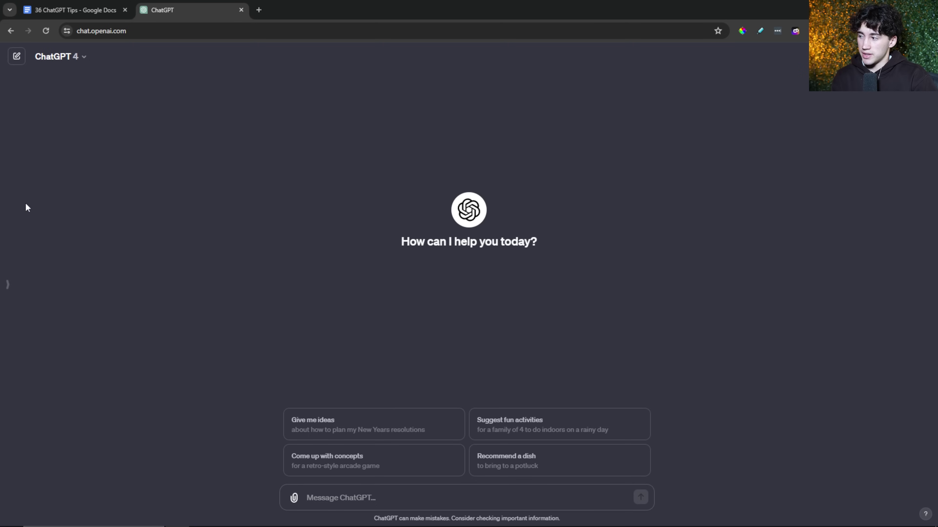
Show the chat history and open the general settings from the account options.
click(8, 286)
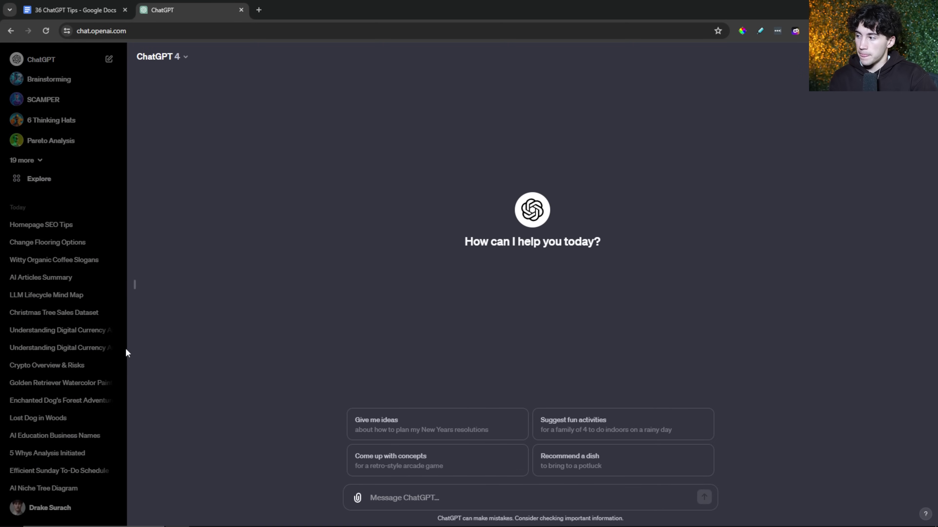
scroll(74, 406, down, 3)
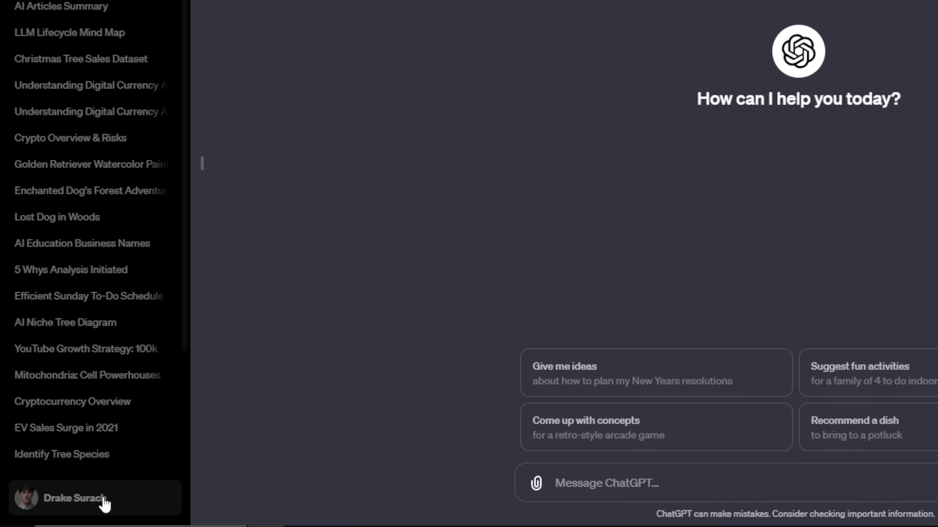
click(90, 502)
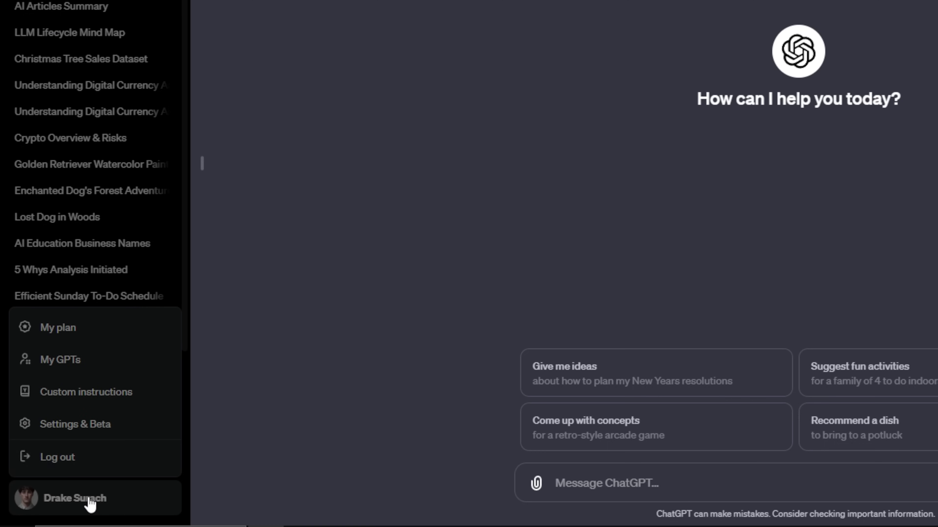
click(137, 432)
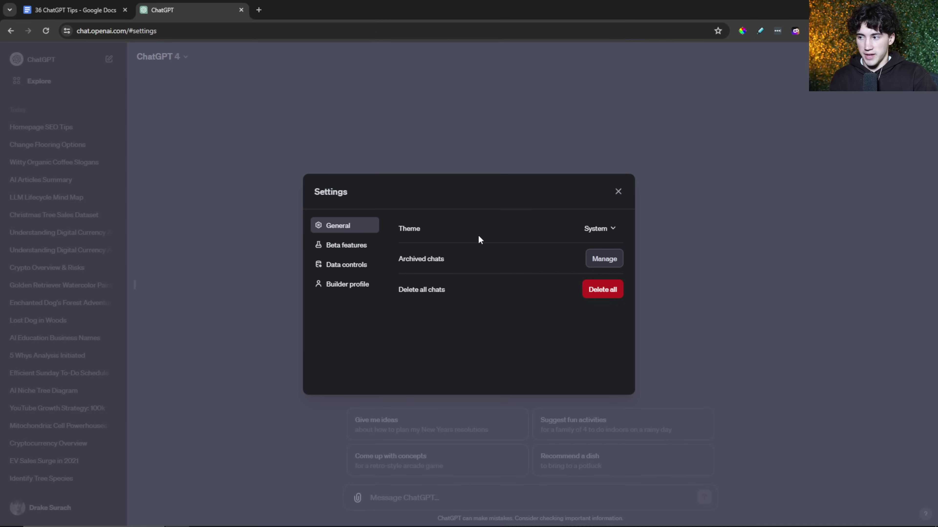
double_click(406, 229)
click(497, 241)
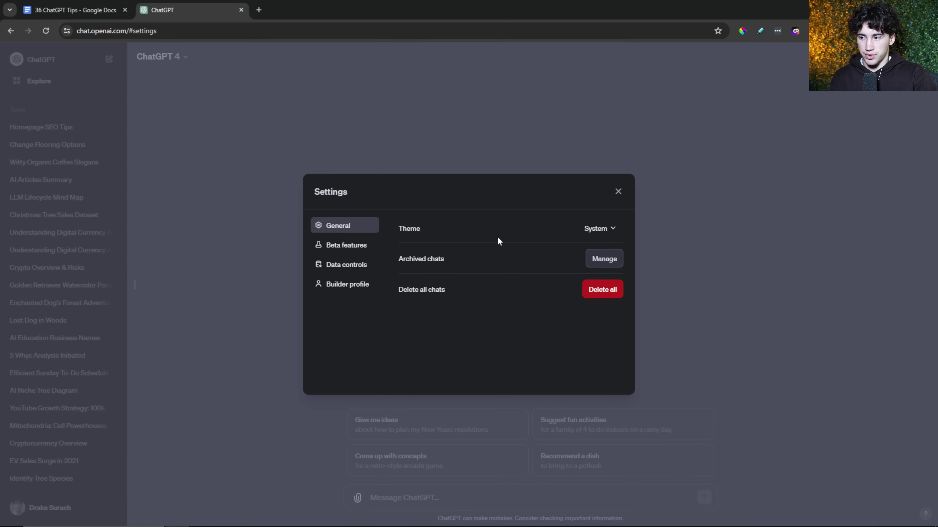
Switch the interface theme to Light, and change it to Dark after trying it.
click(603, 237)
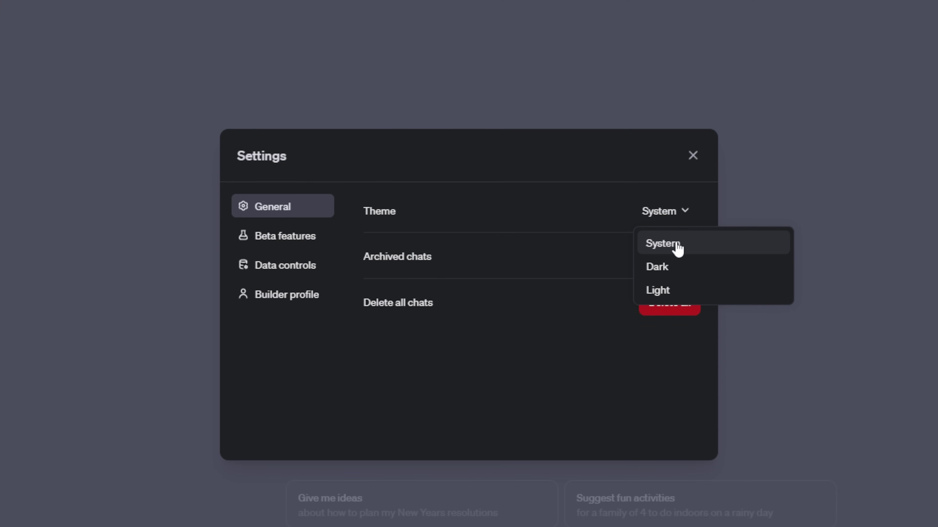
click(678, 291)
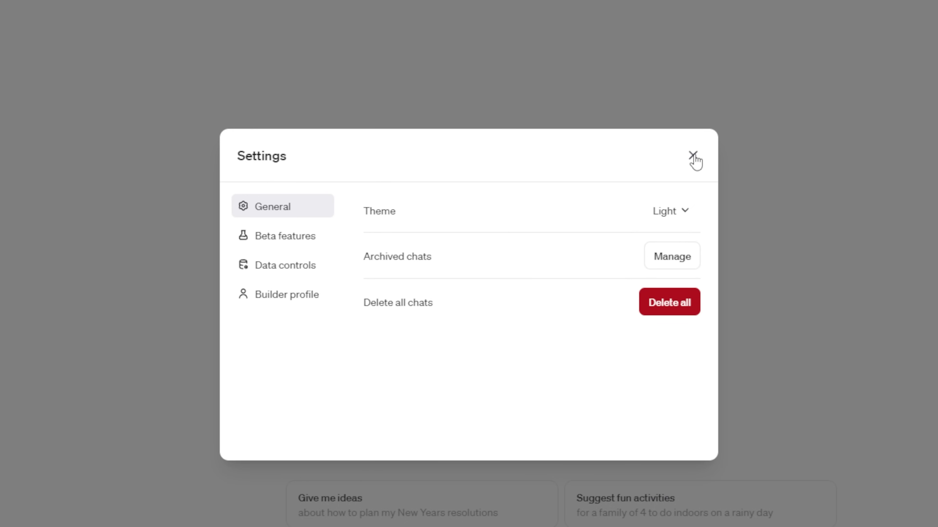
click(666, 212)
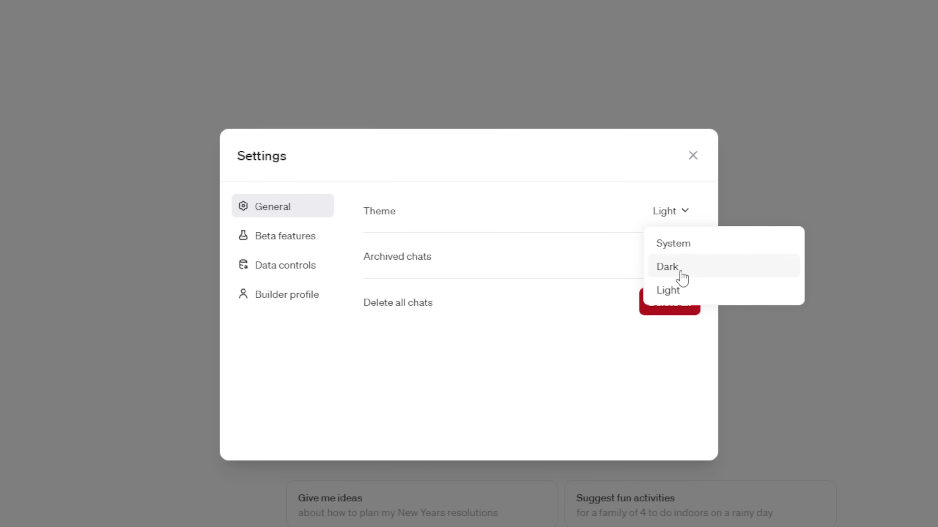
click(676, 267)
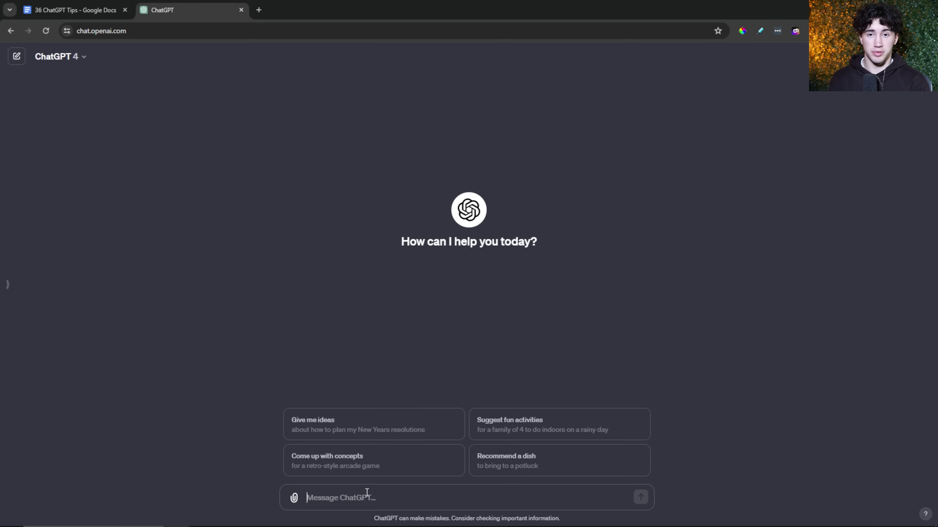
Send the prompt "How to tie a tie" and follow up in the same chat with "what are 3 other ways to tie a tie".
text(How to tie a tie)
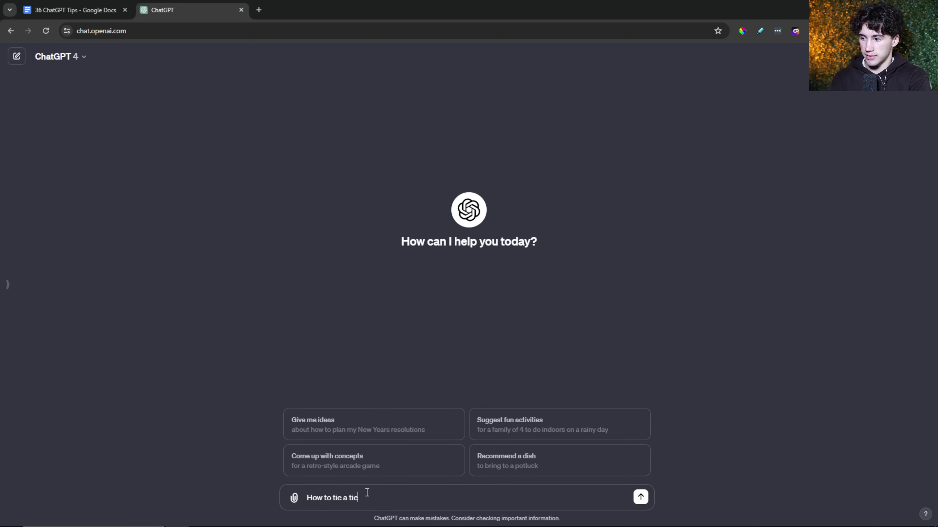
key(Return)
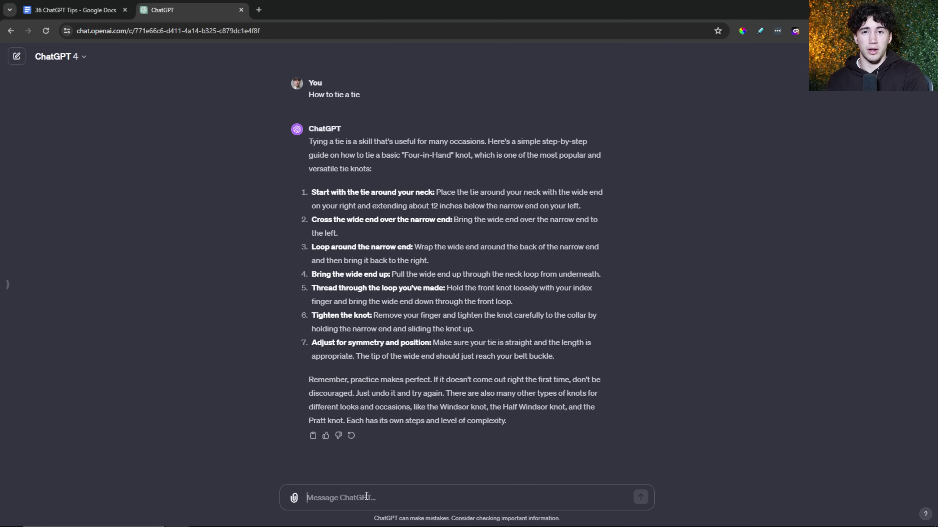
text(what are 3 other ways to tie a tie)
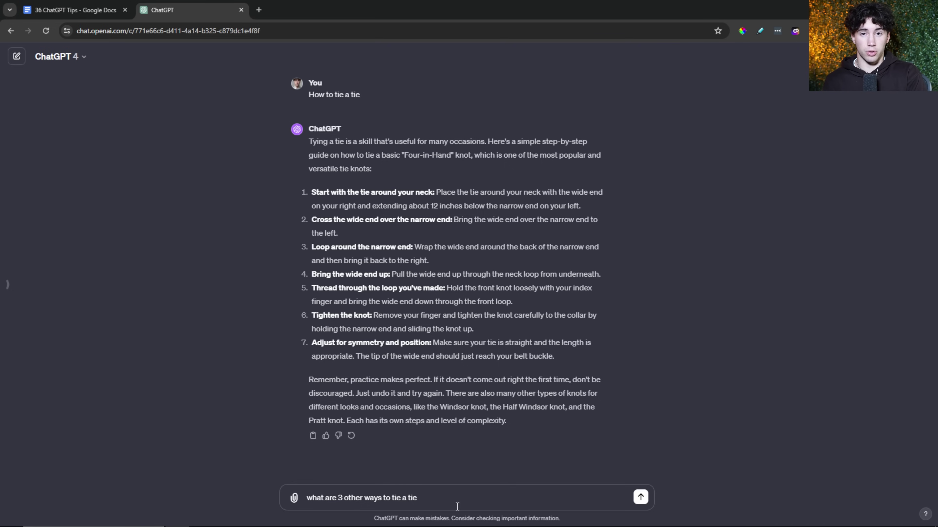
click(640, 497)
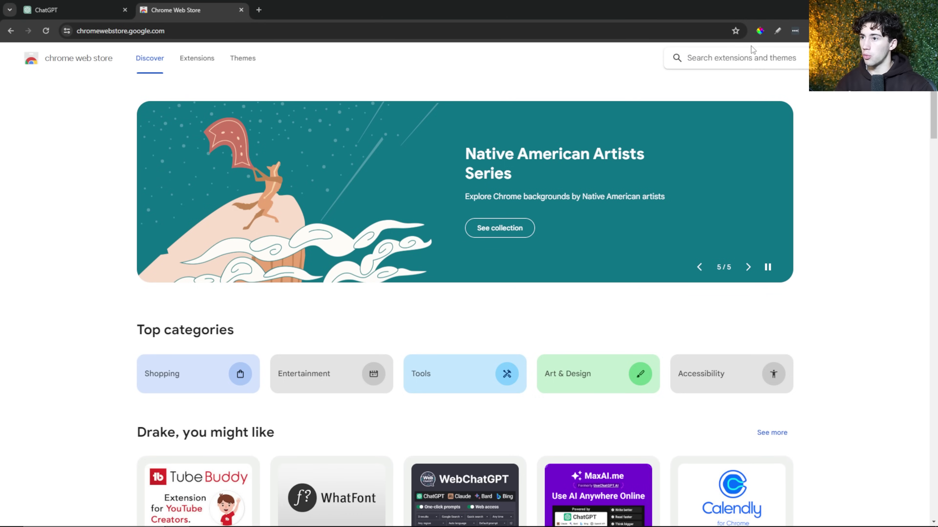
Search the Chrome Web Store for "botrush" and open the page of the StylerGPT: ChatGPT with better UI extension.
text(botrush)
key(Return)
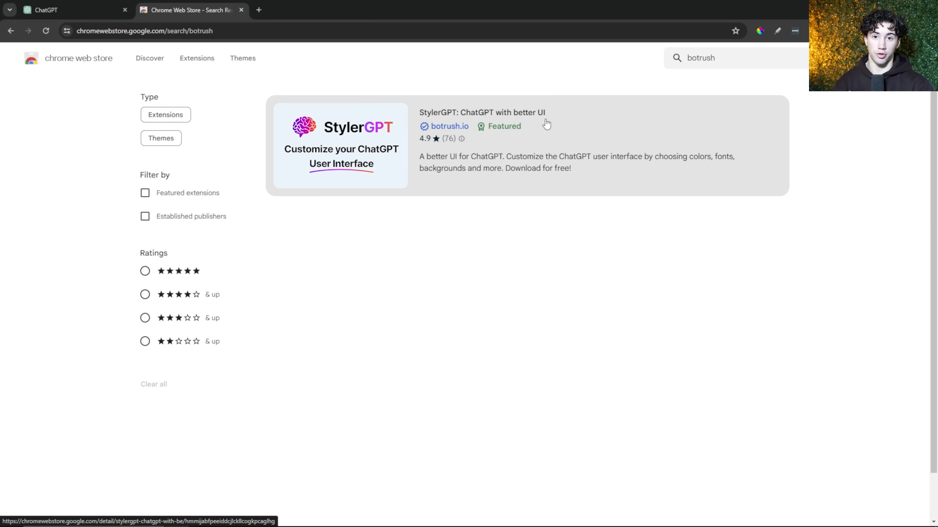
click(87, 17)
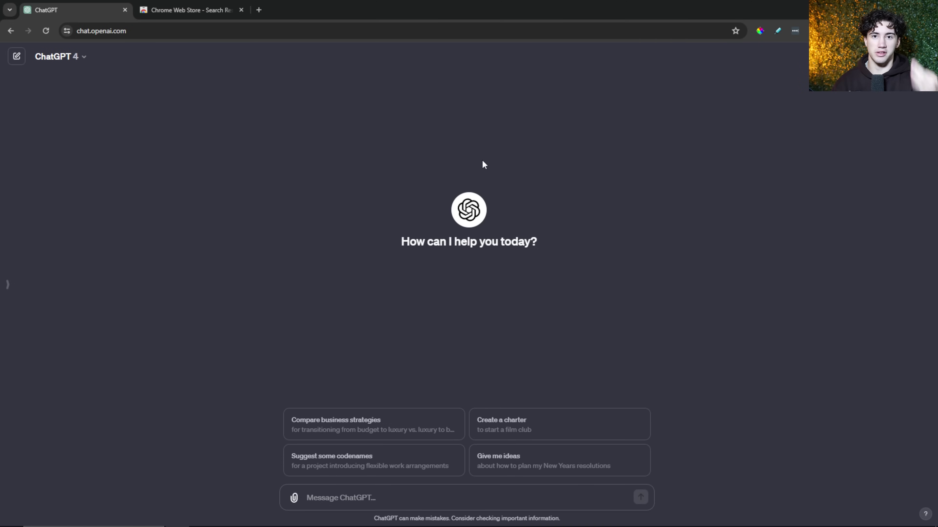
click(183, 7)
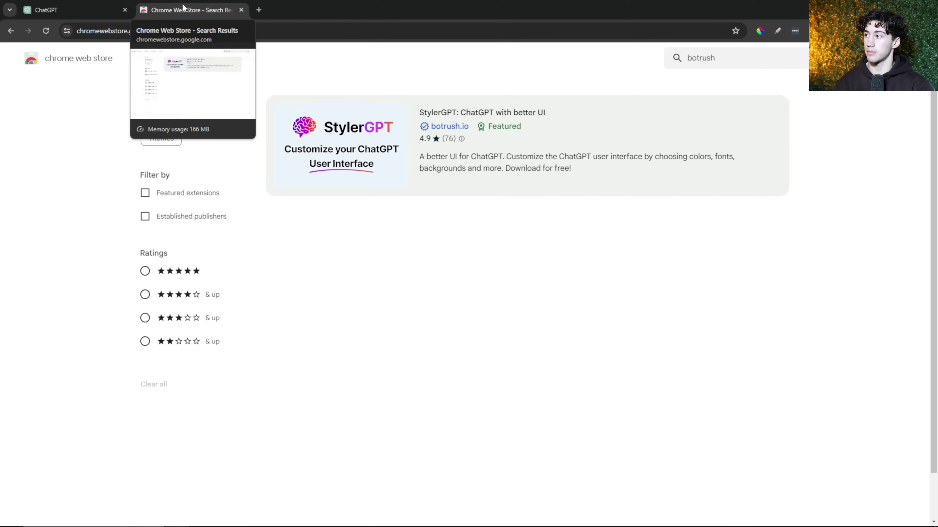
click(557, 126)
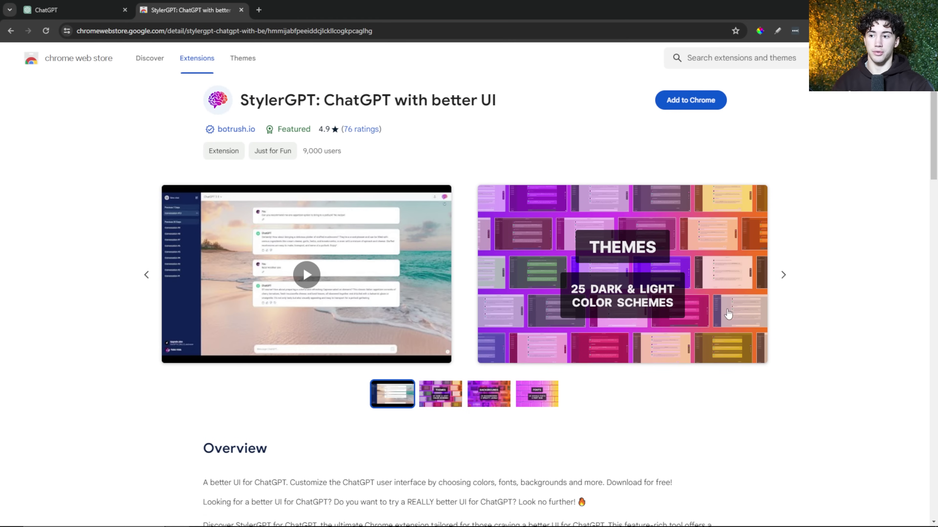
Look through the StylerGPT preview images and add the extension to Chrome.
click(779, 276)
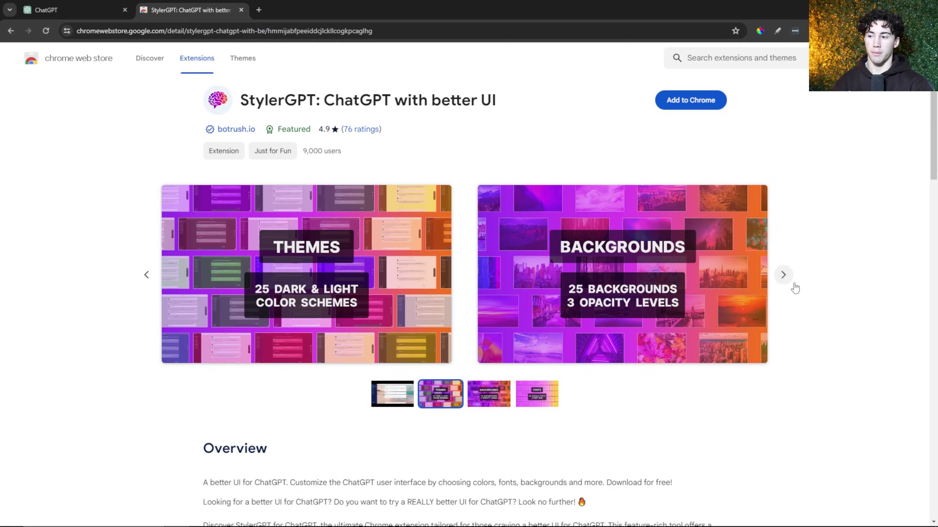
click(782, 275)
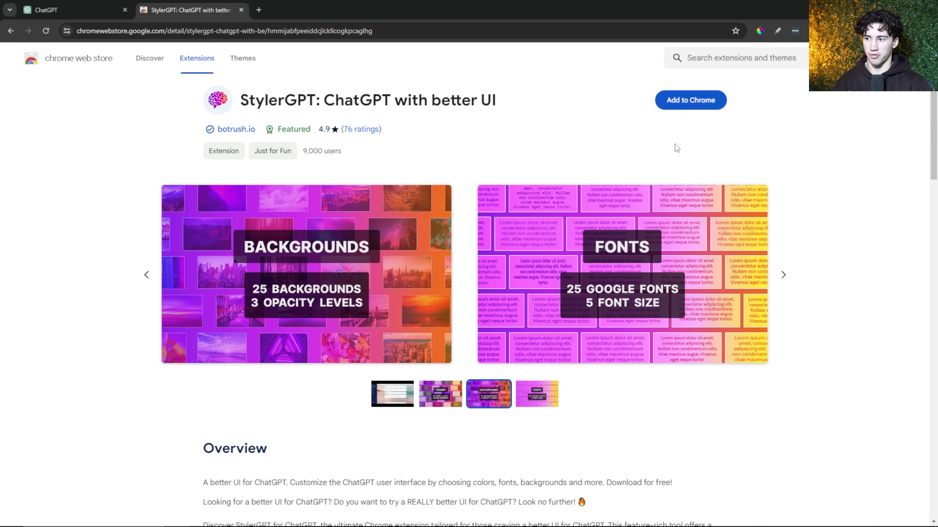
click(692, 99)
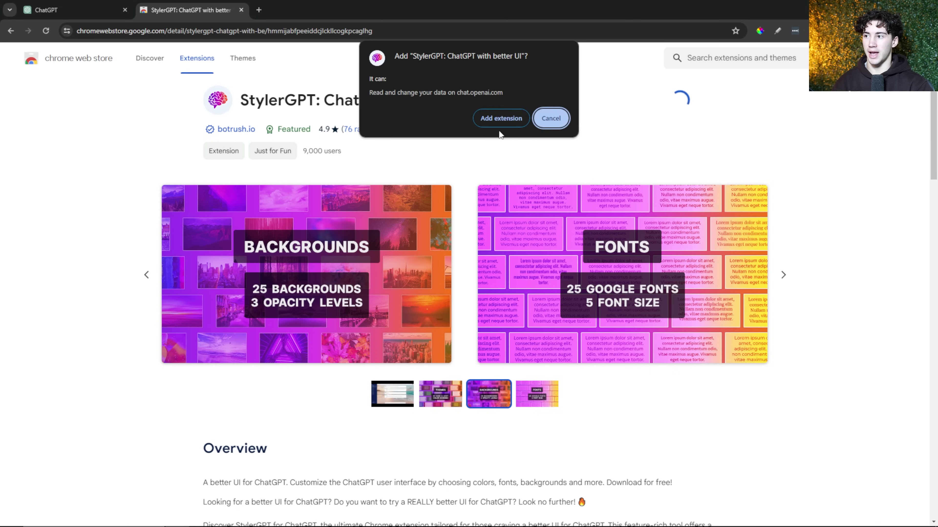
click(502, 117)
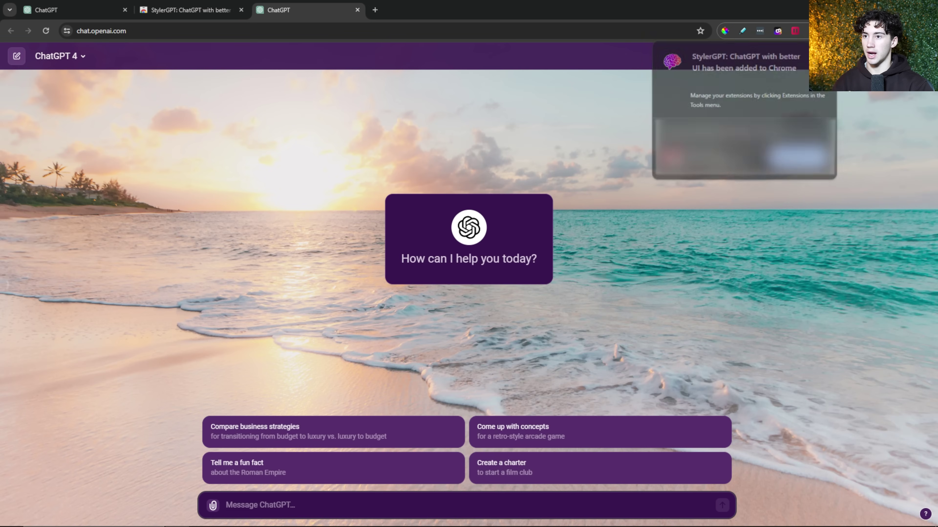
Dismiss the installation notice and send the suggested prompt comparing business strategies for luxury and budget transitions.
click(685, 273)
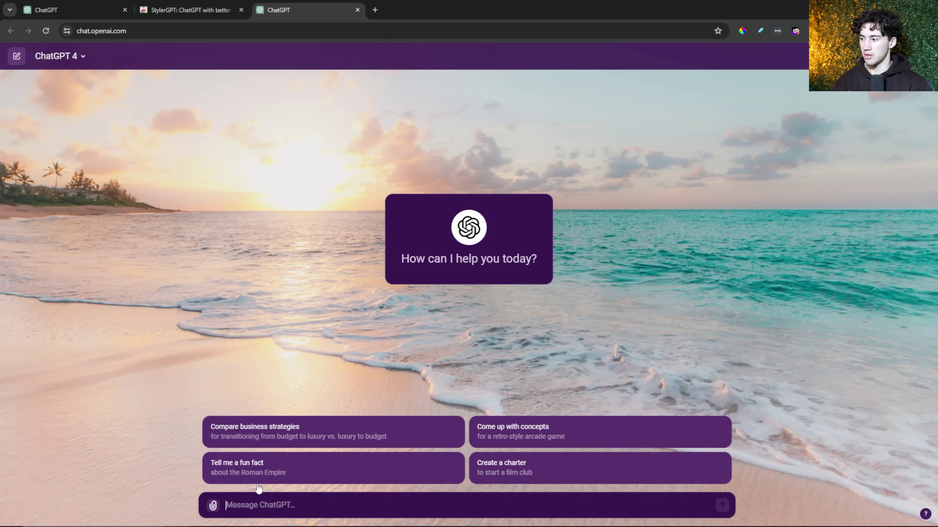
click(375, 435)
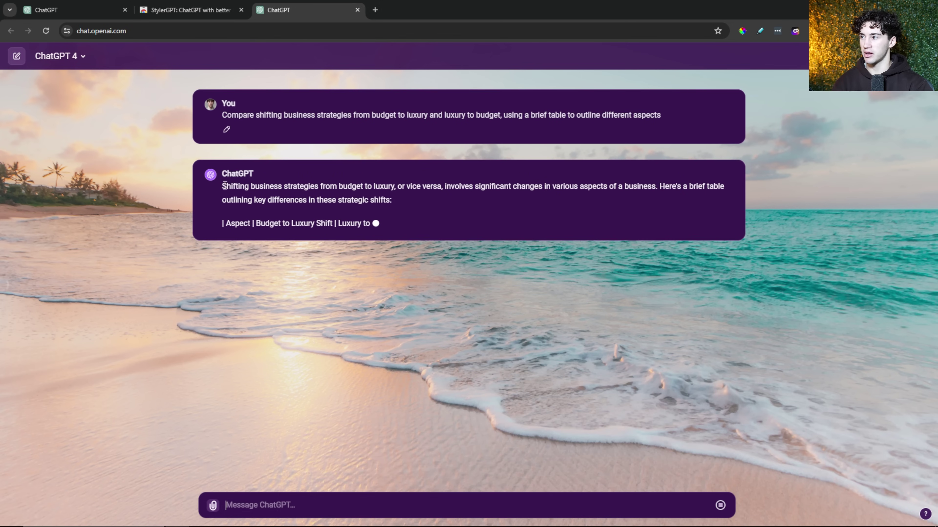
drag(224, 186, 498, 205)
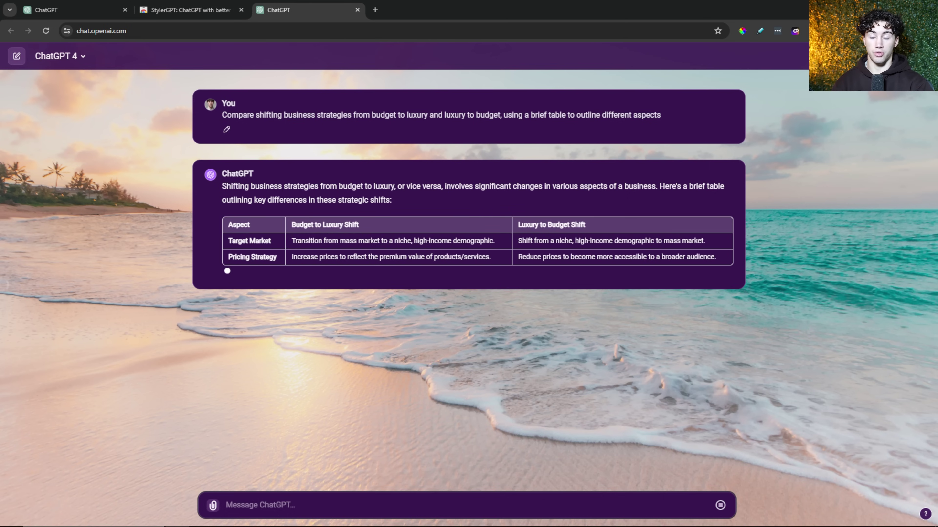
Save XLarge 24px as StylerGPT's conversation font size and send the suggested itinerary prompt for a literary tour of England.
click(915, 130)
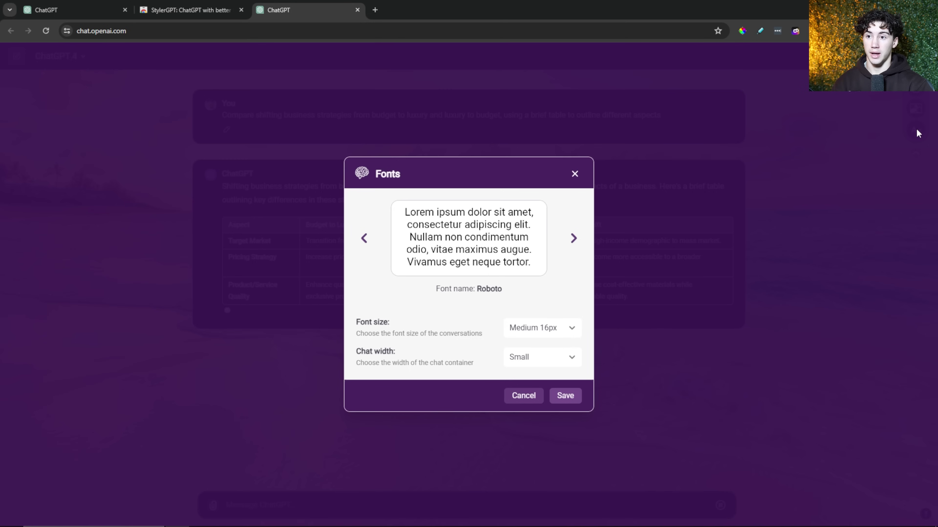
click(528, 357)
click(568, 328)
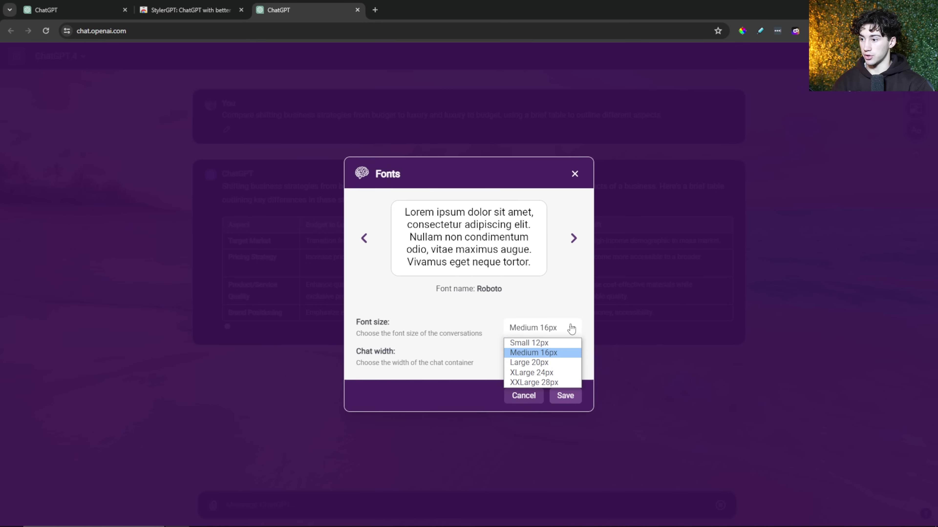
click(541, 374)
click(565, 396)
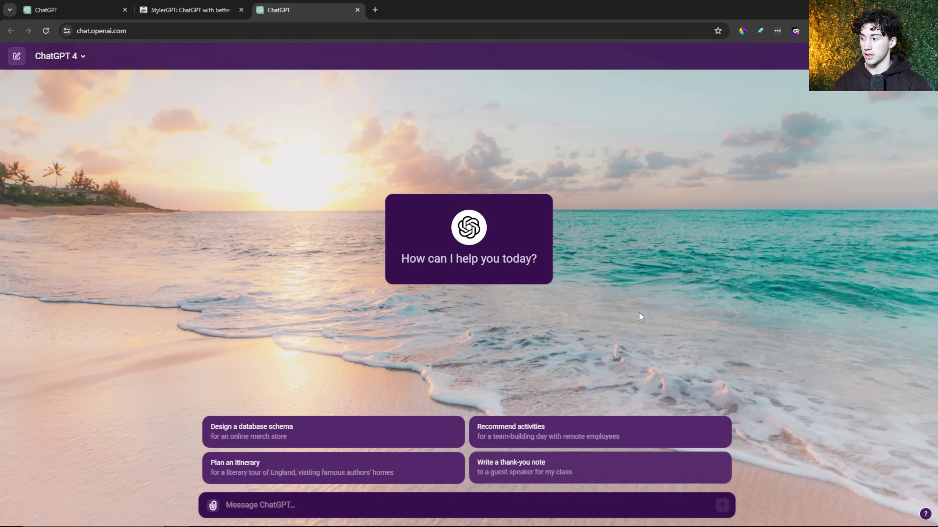
click(323, 479)
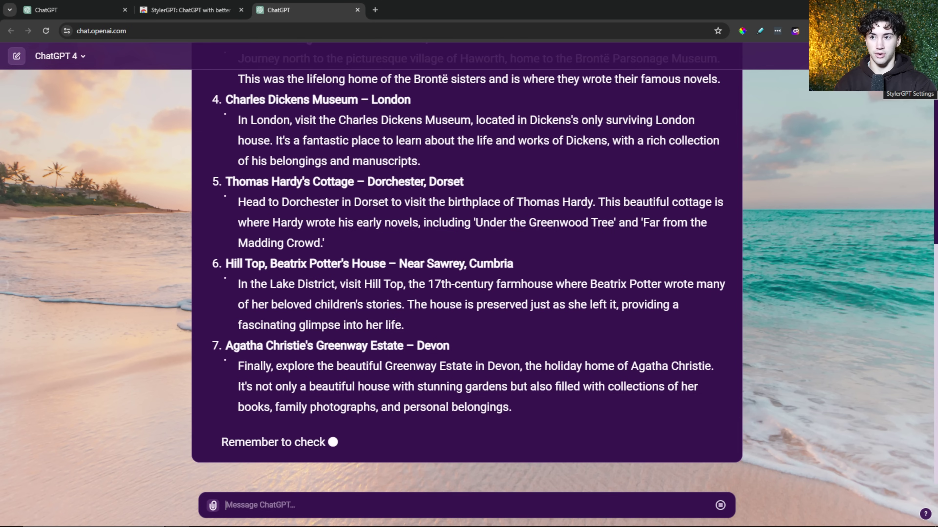
Set StylerGPT's default mode to Light, choose the Midnight Serenity color scheme and save the theme.
mouse_move(915, 155)
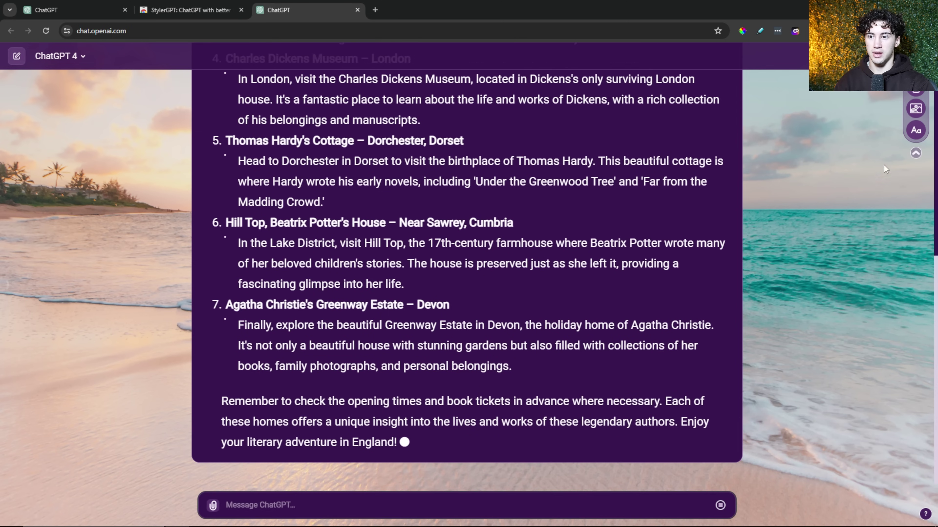
click(918, 95)
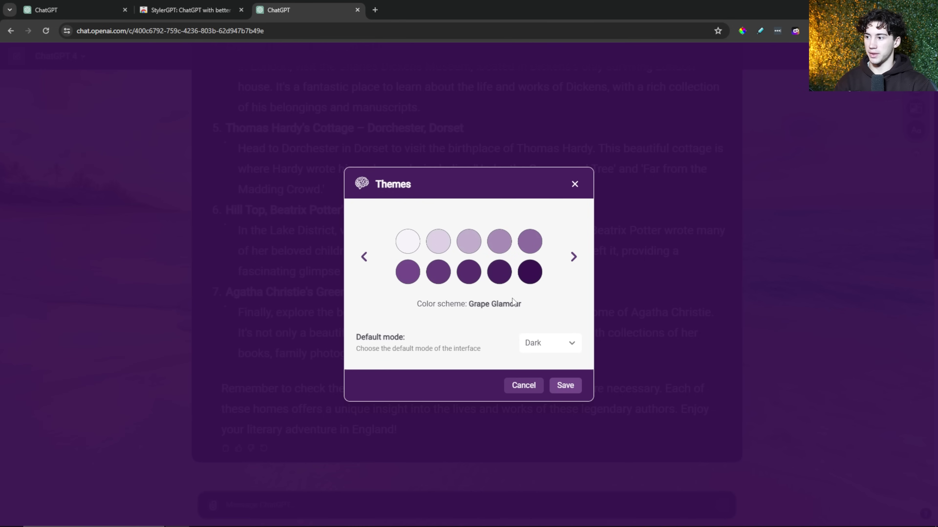
click(541, 368)
click(572, 260)
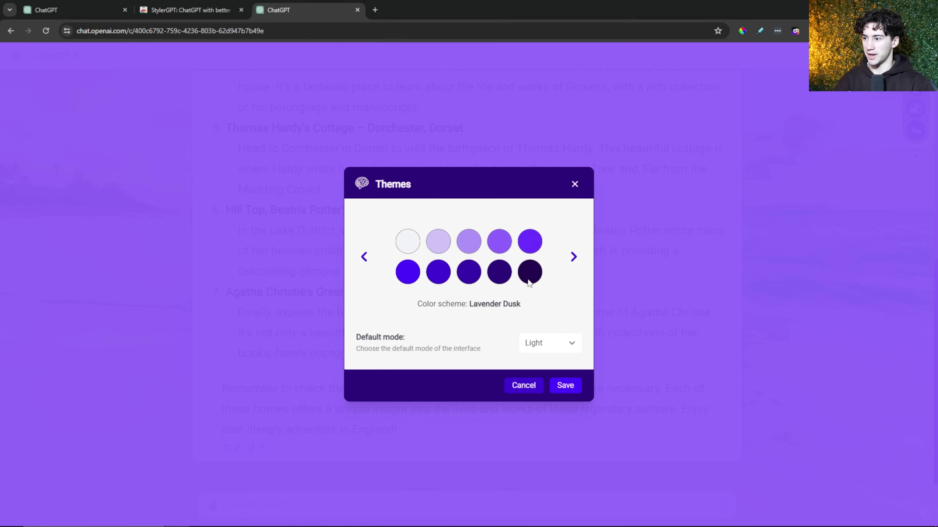
click(574, 258)
click(364, 258)
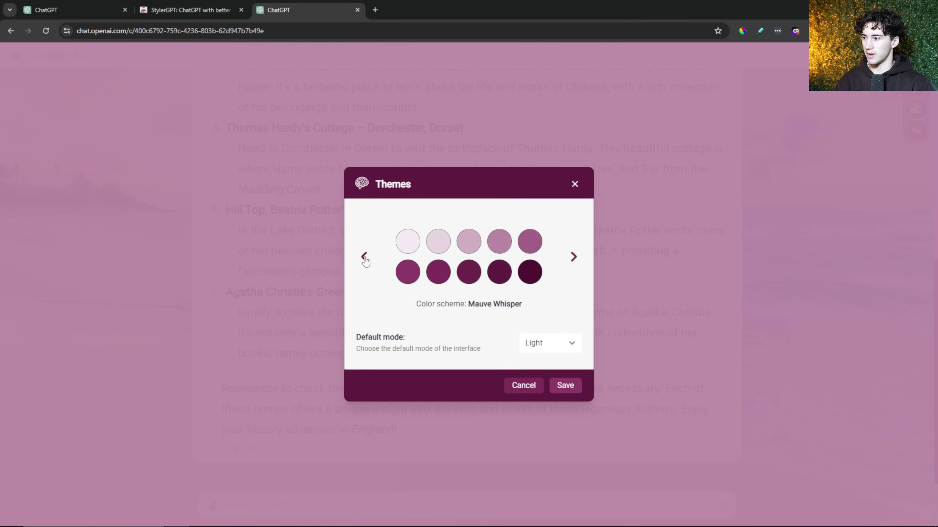
click(572, 257)
click(573, 257)
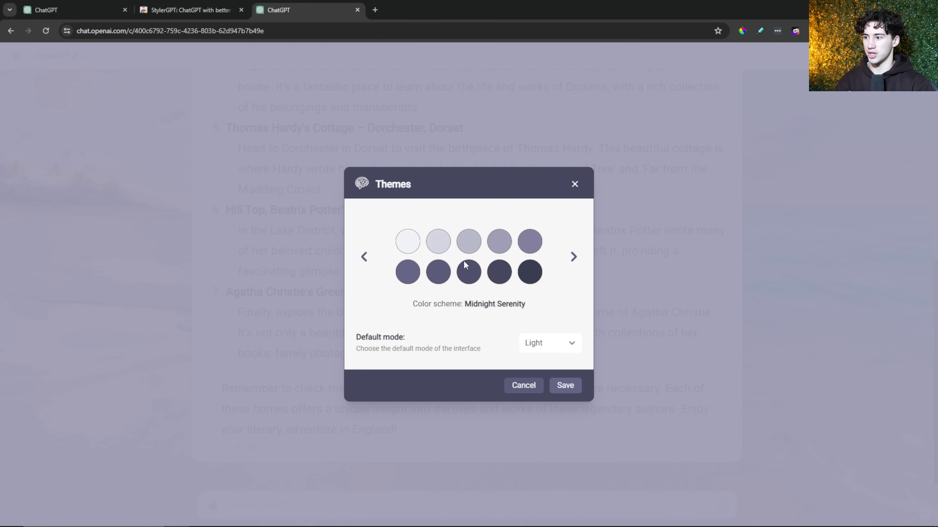
click(561, 394)
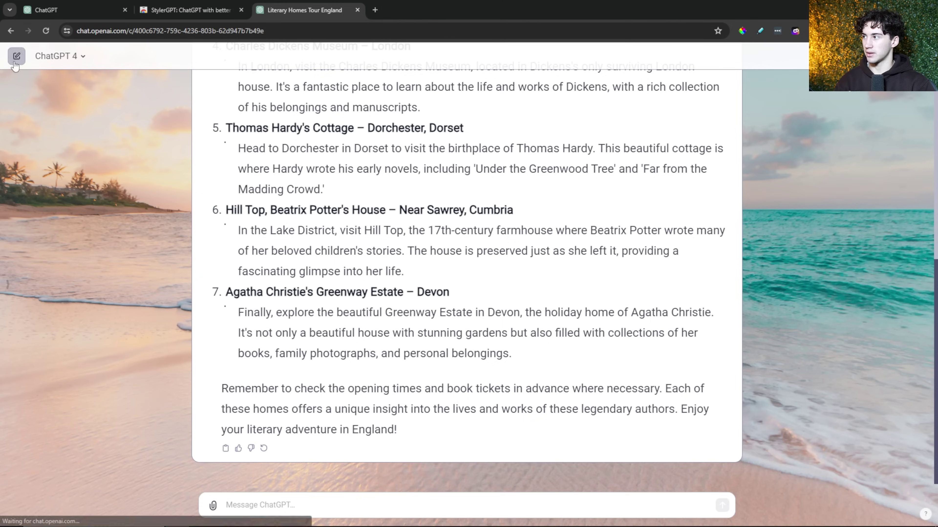
Turn off StylerGPT's background image, save the setting and start a new chat.
click(919, 111)
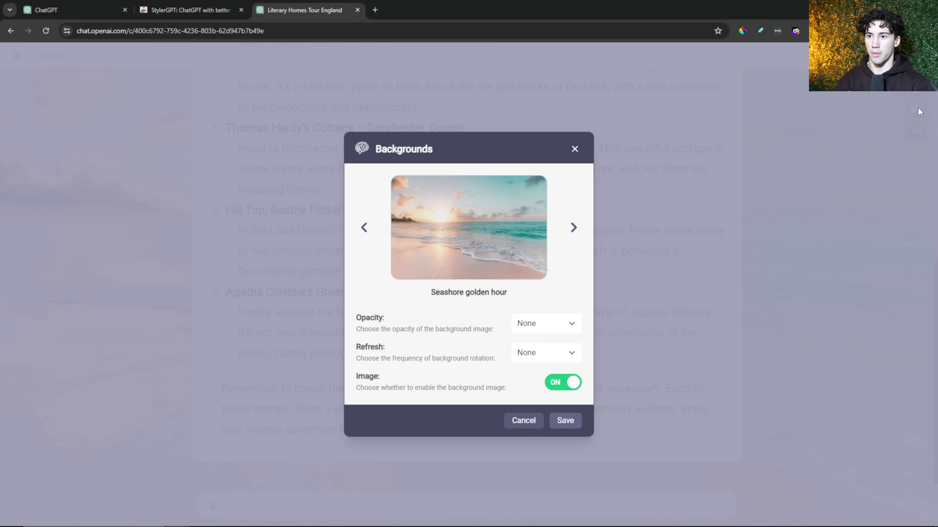
click(575, 387)
click(565, 420)
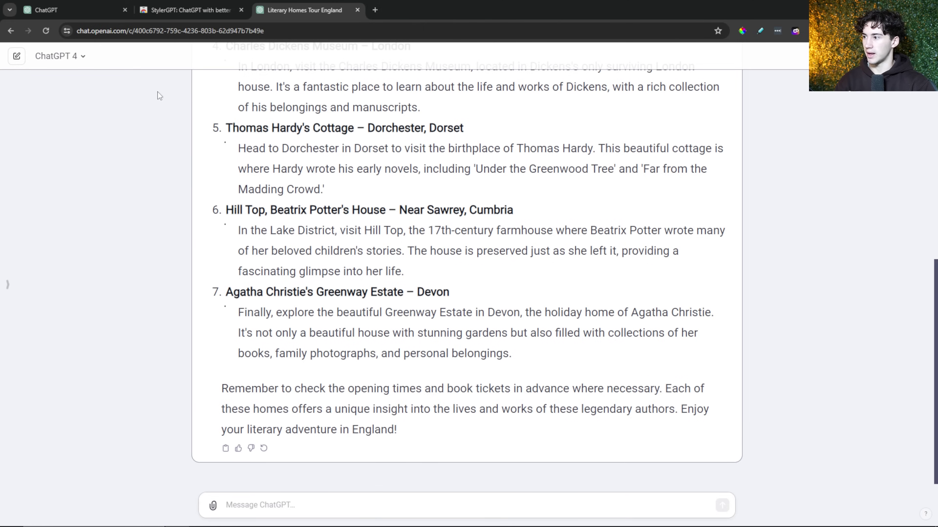
click(69, 57)
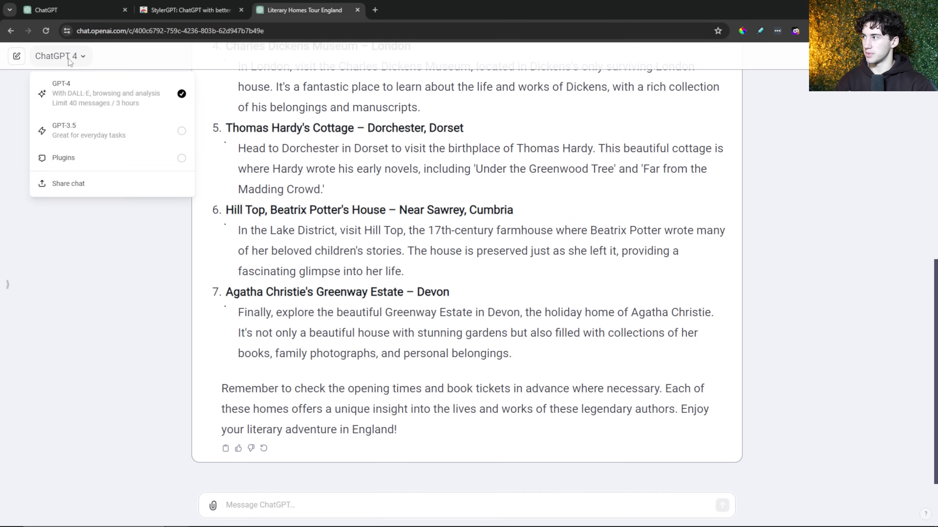
click(16, 57)
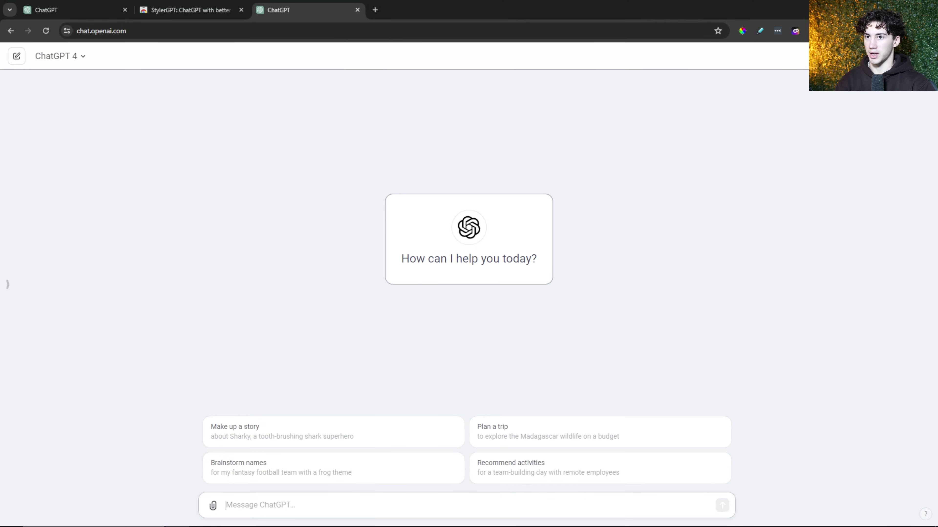
Change the StylerGPT theme to the color scheme following Midnight Serenity and save it.
click(917, 142)
click(916, 93)
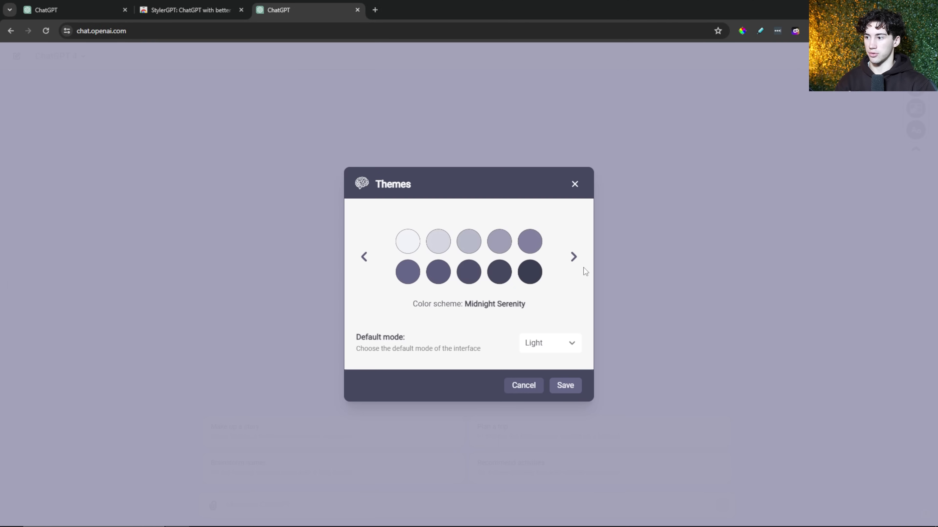
click(573, 257)
click(554, 386)
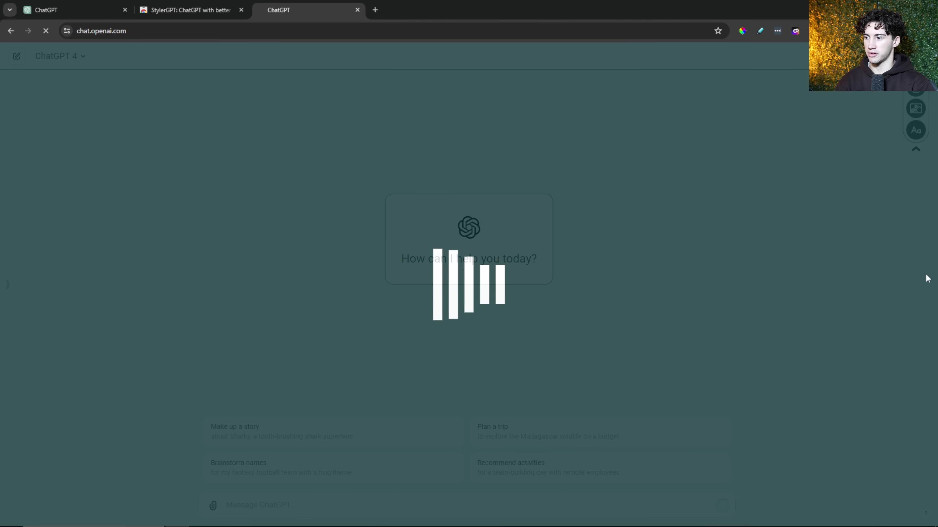